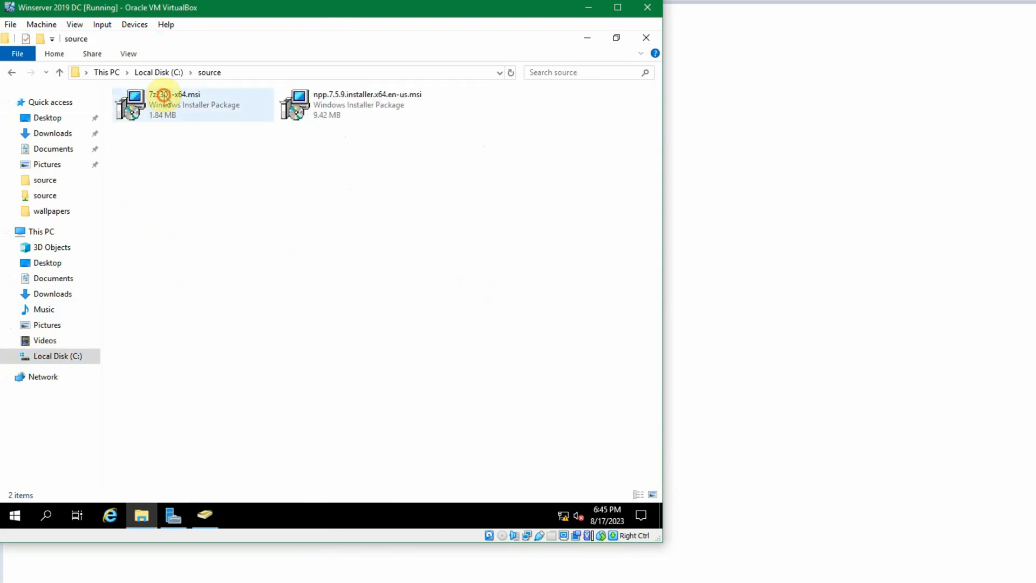
- Go up from the source folder to the Local Disk (C:) drive
click(162, 115)
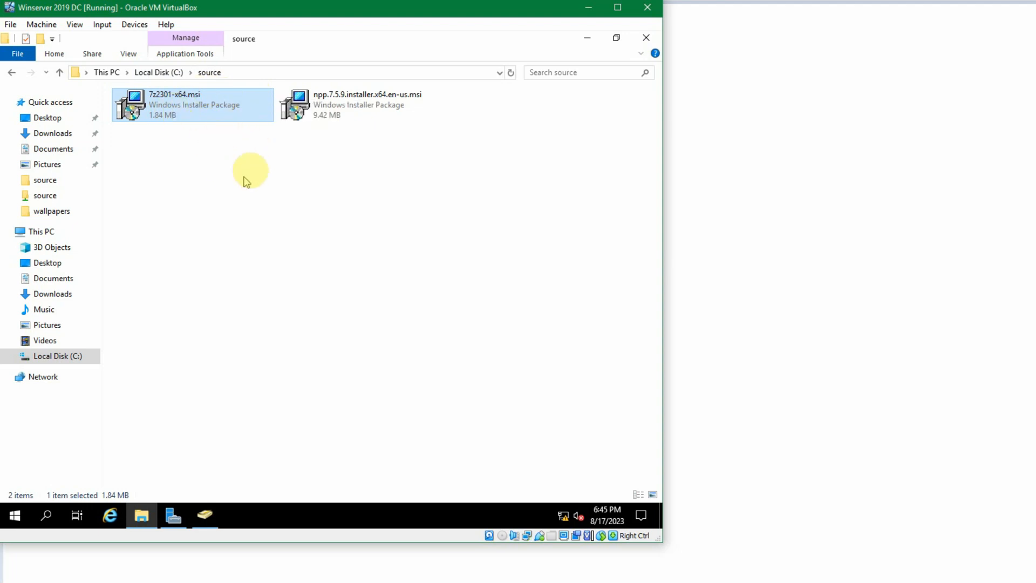
click(283, 163)
click(201, 107)
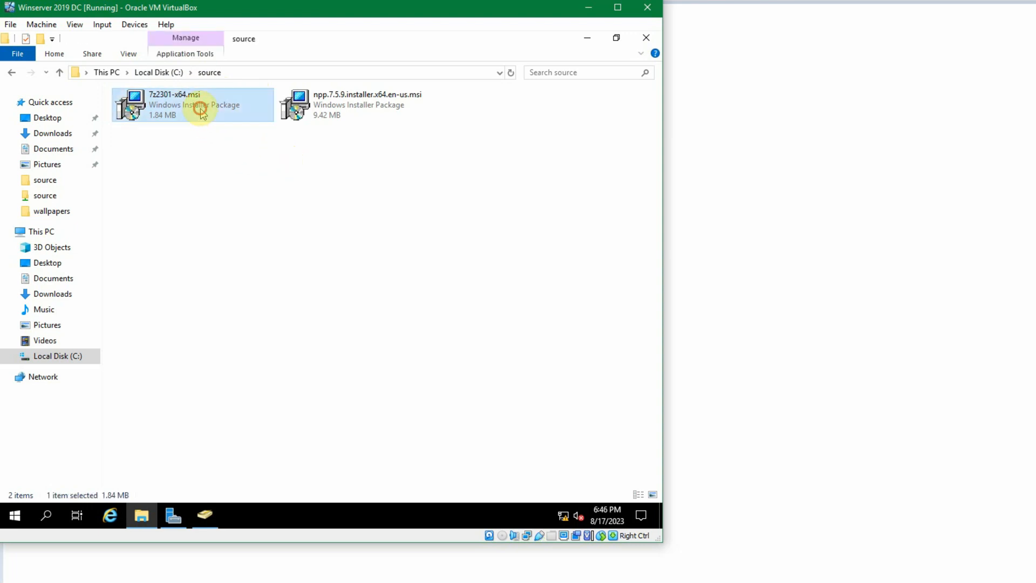
click(191, 165)
click(186, 111)
click(157, 73)
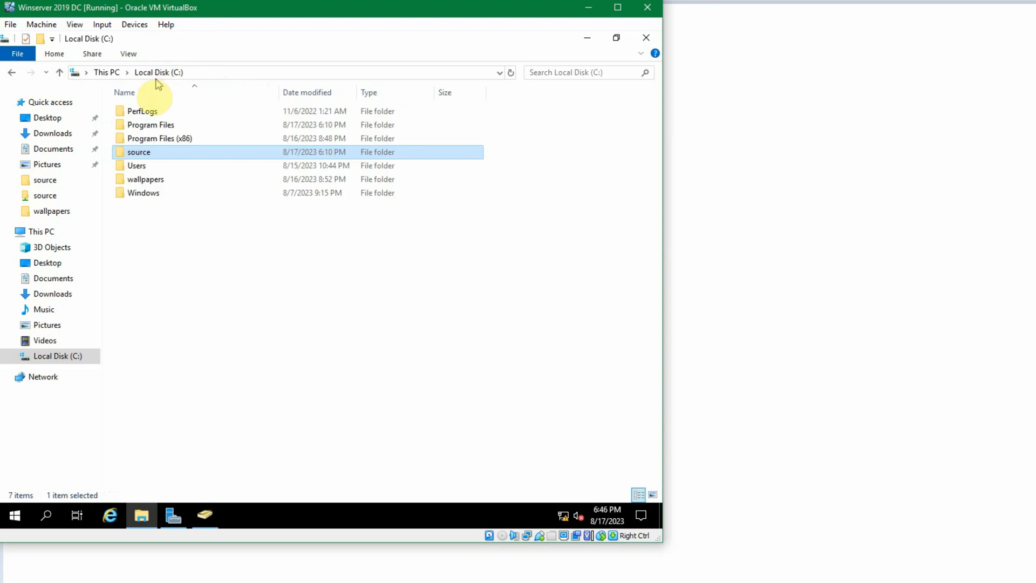
- Open the Properties of the source folder
right_click(139, 156)
click(121, 153)
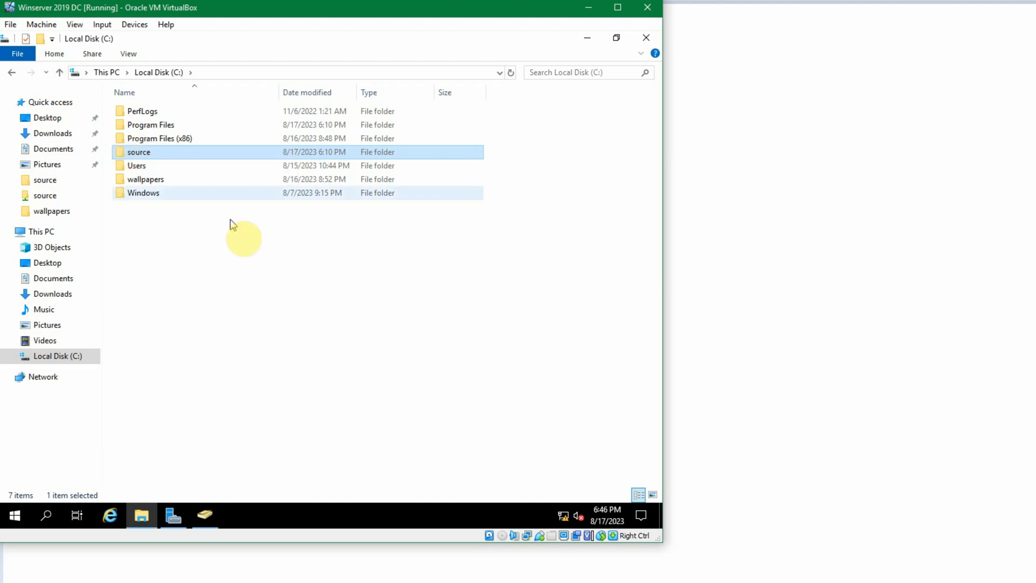
click(240, 235)
click(147, 156)
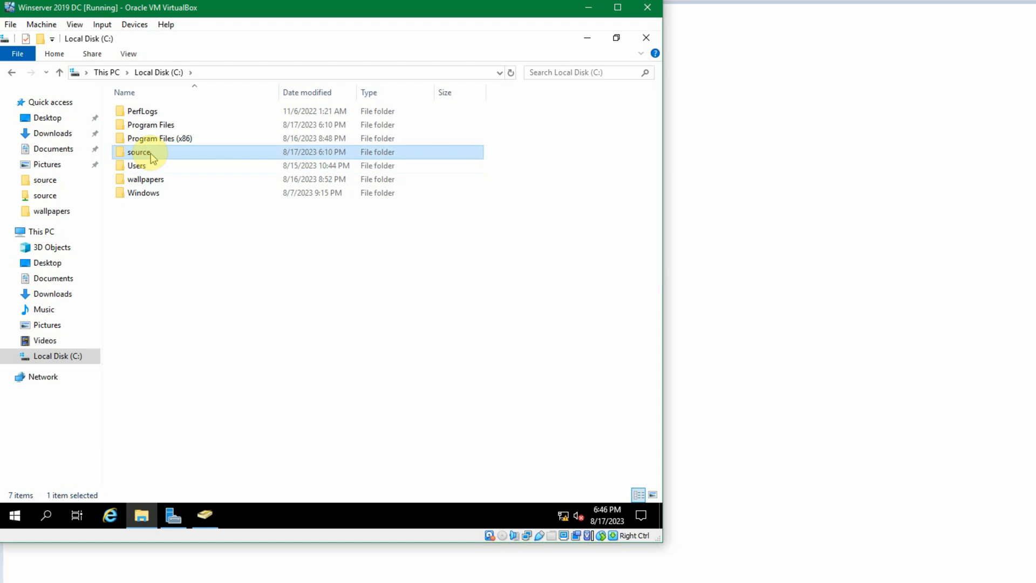
right_click(151, 157)
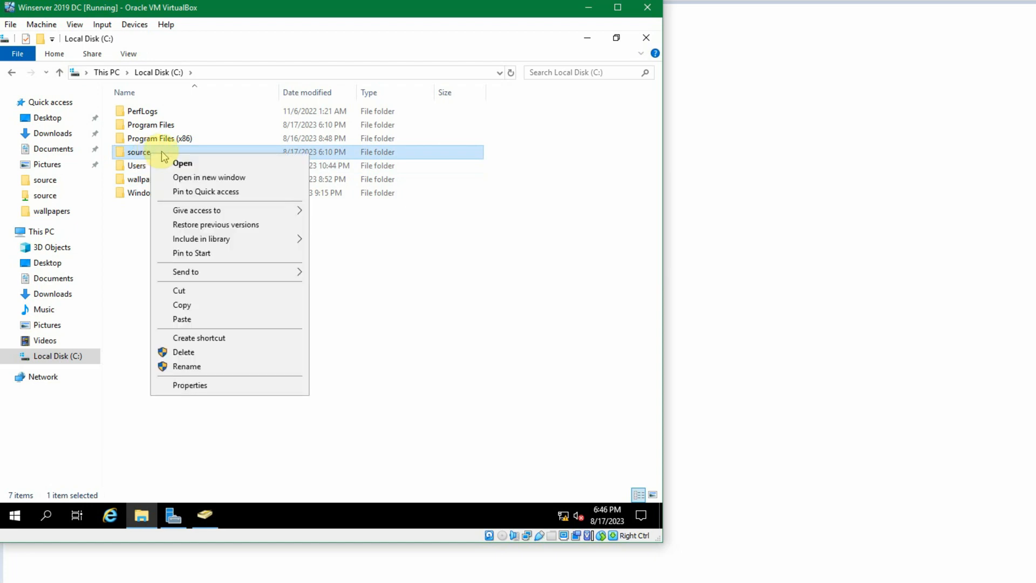
click(220, 384)
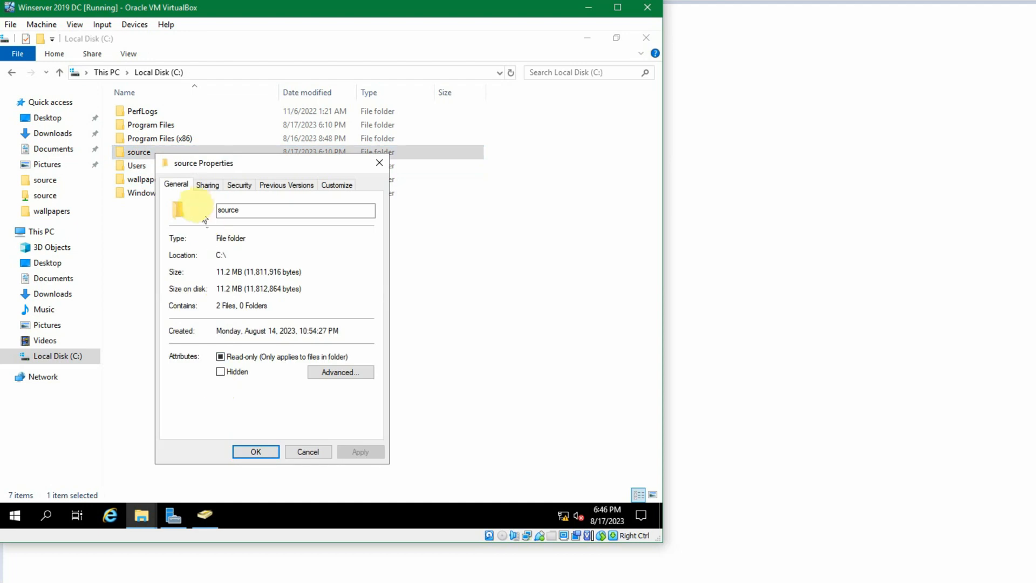
- Enable Share this folder for source in Advanced Sharing
click(206, 186)
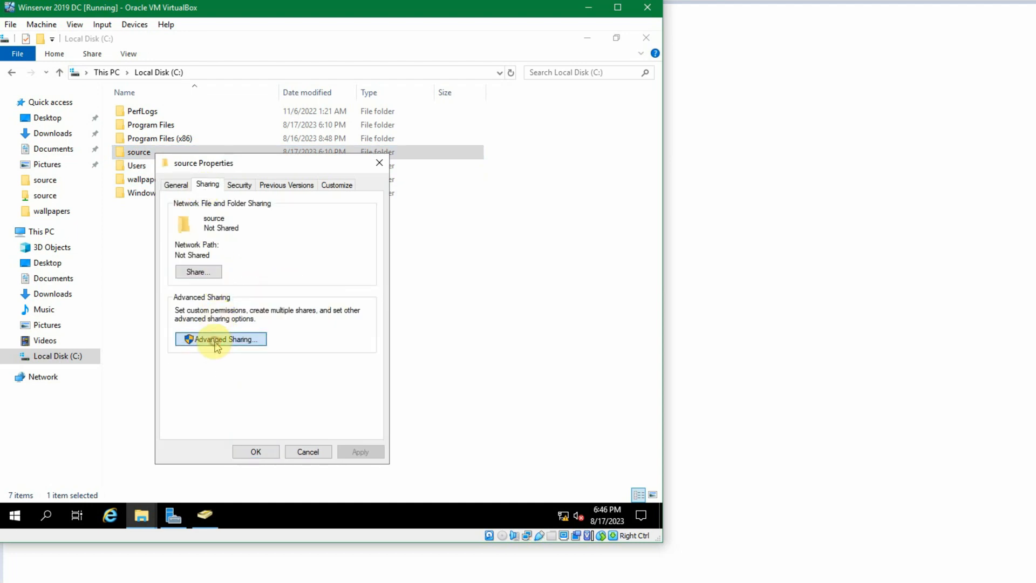
click(216, 340)
click(213, 214)
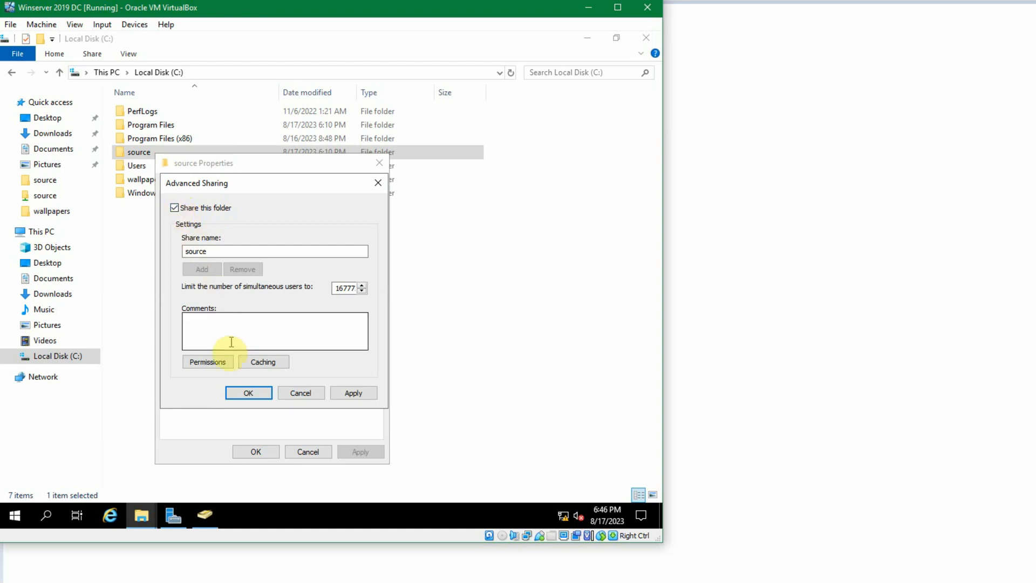
- Remove Everyone from the share permissions of the folder
click(207, 361)
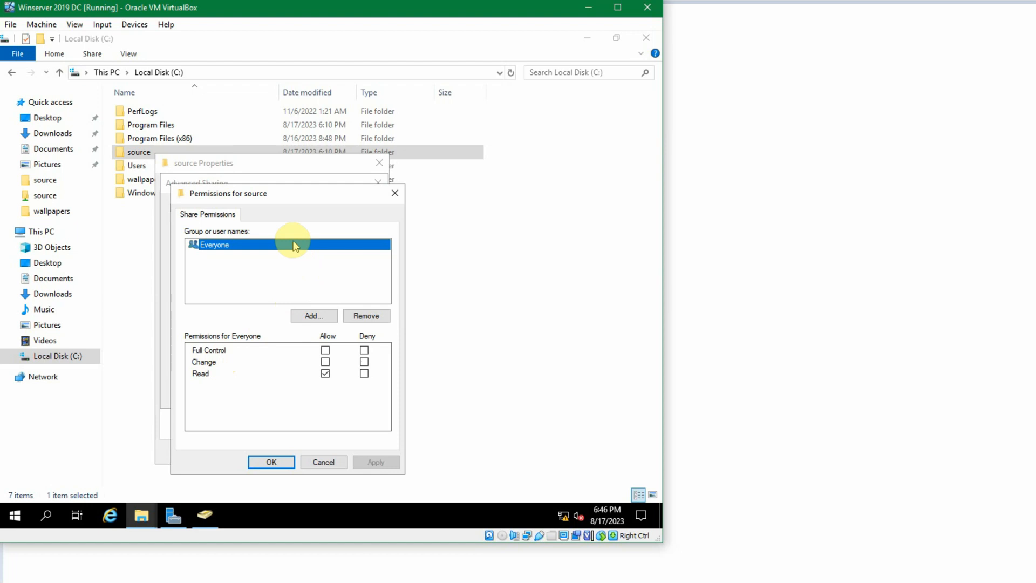
click(372, 315)
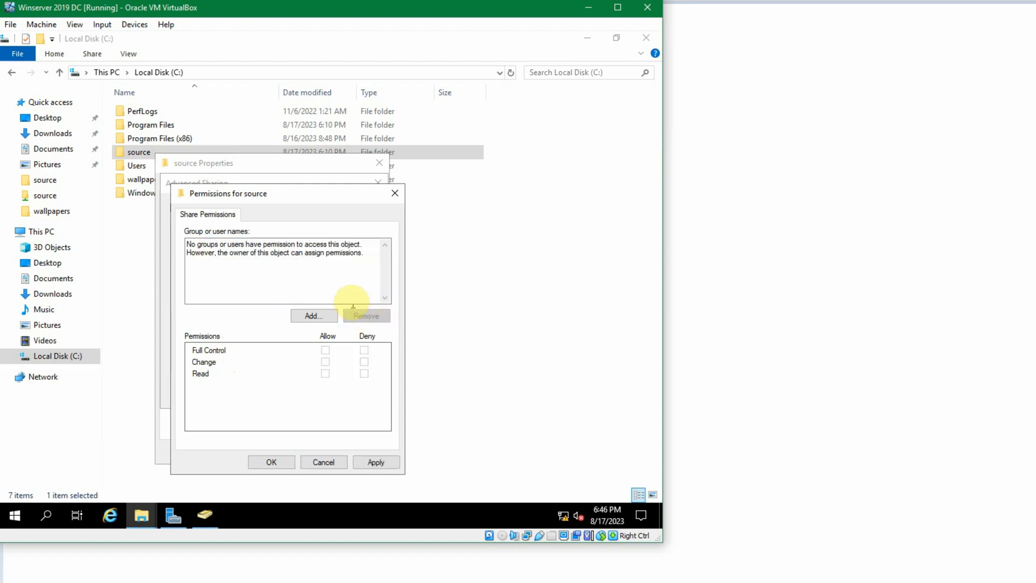
click(313, 279)
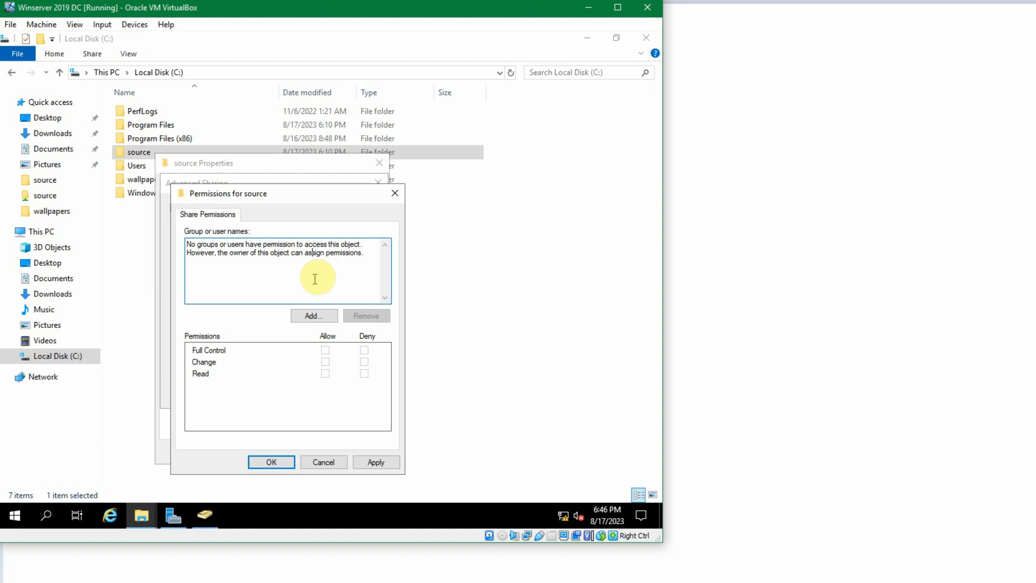
- Add Domain Computers and Domain Users to the share permissions and confirm the sharing settings
click(313, 315)
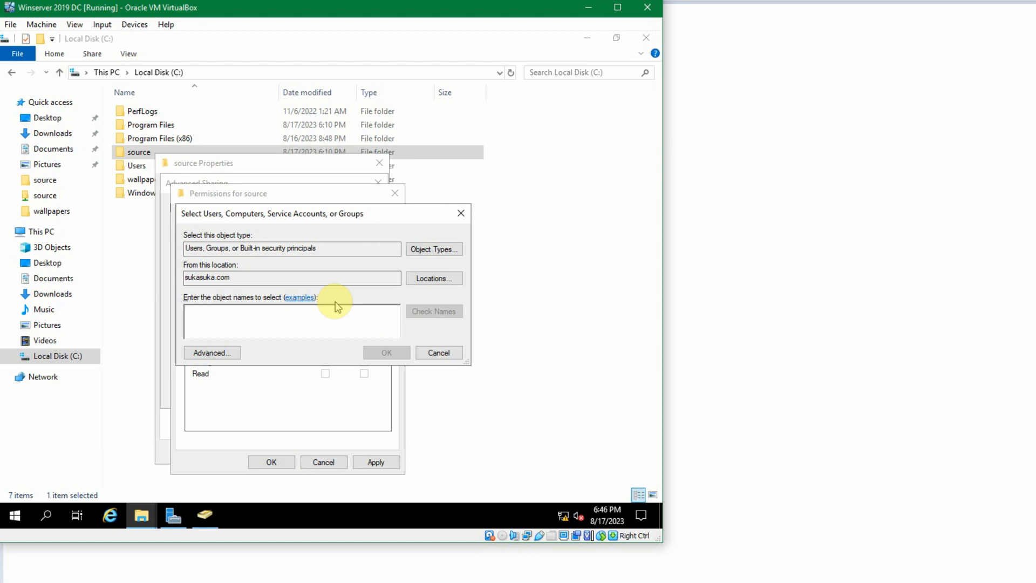
text(domain)
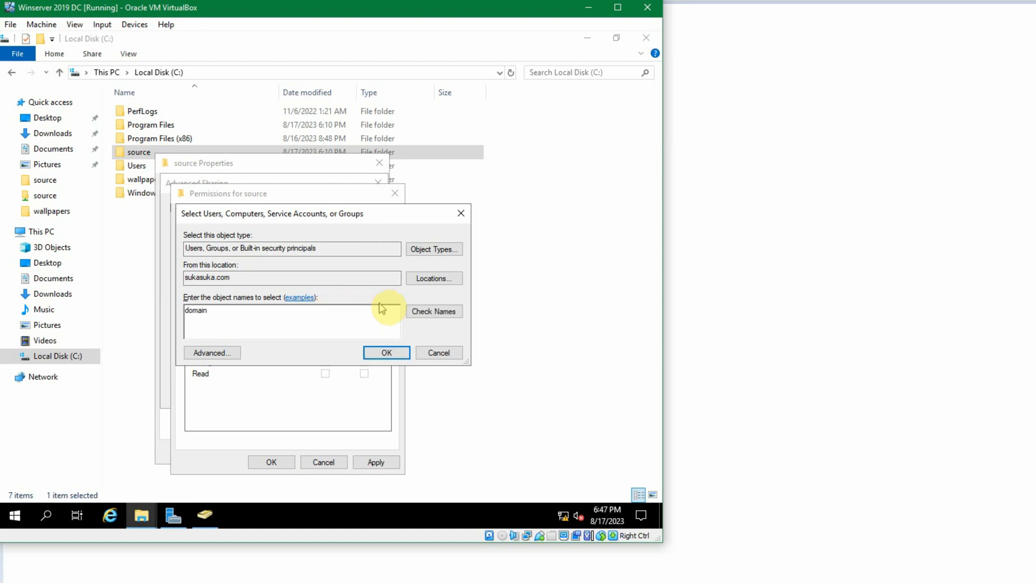
click(434, 311)
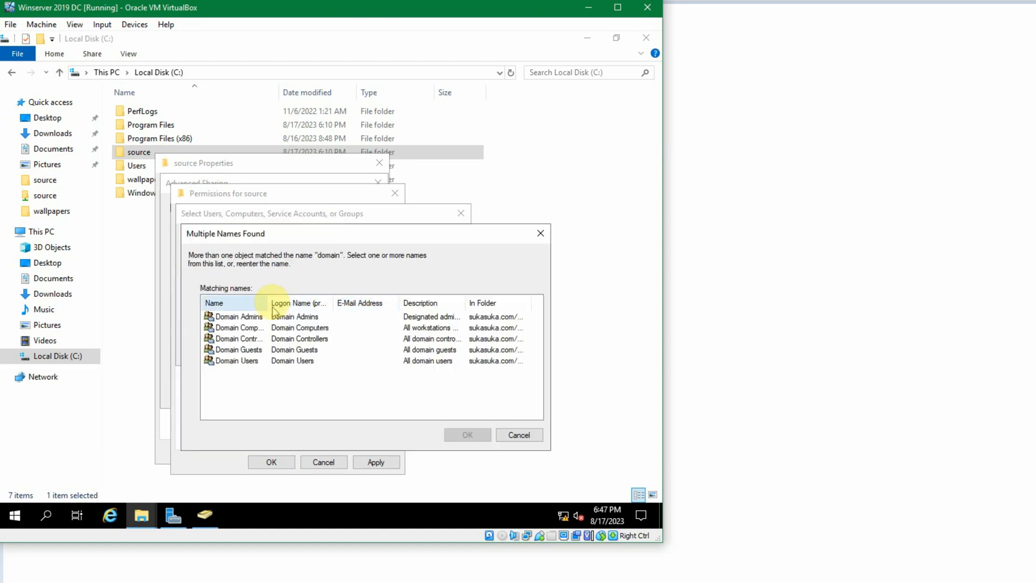
drag(271, 297, 329, 295)
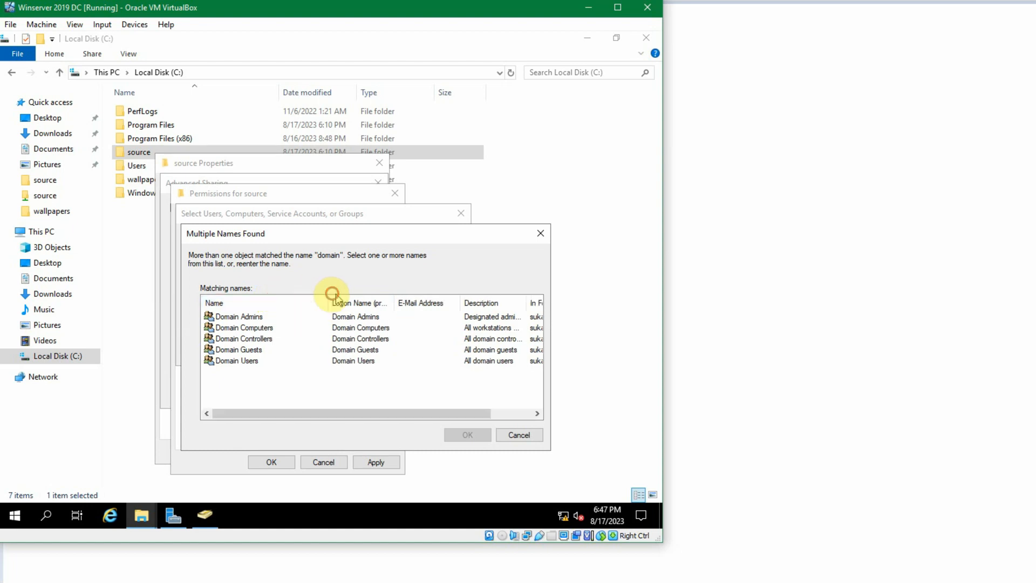
click(276, 327)
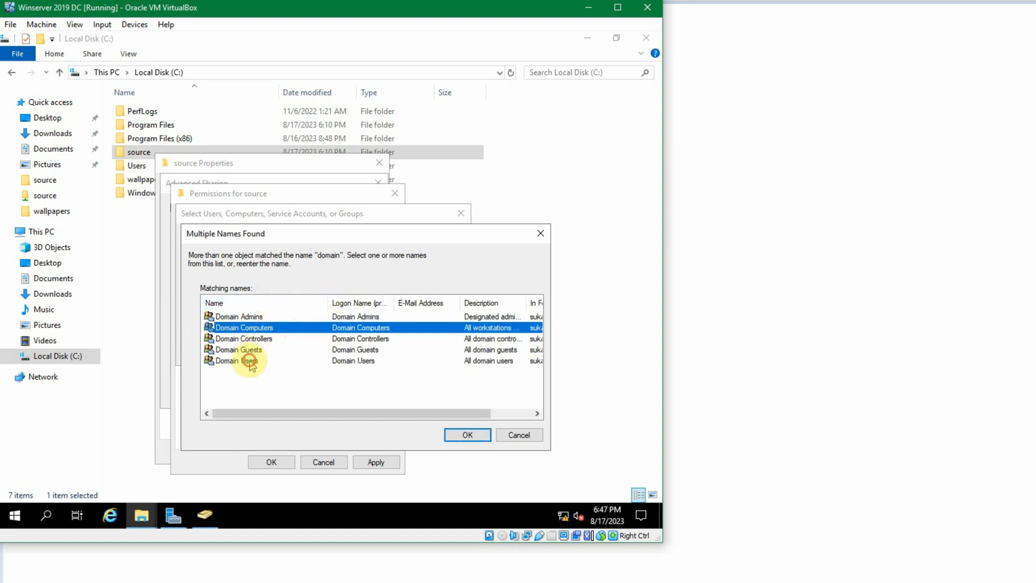
ctrl+click(250, 360)
click(465, 435)
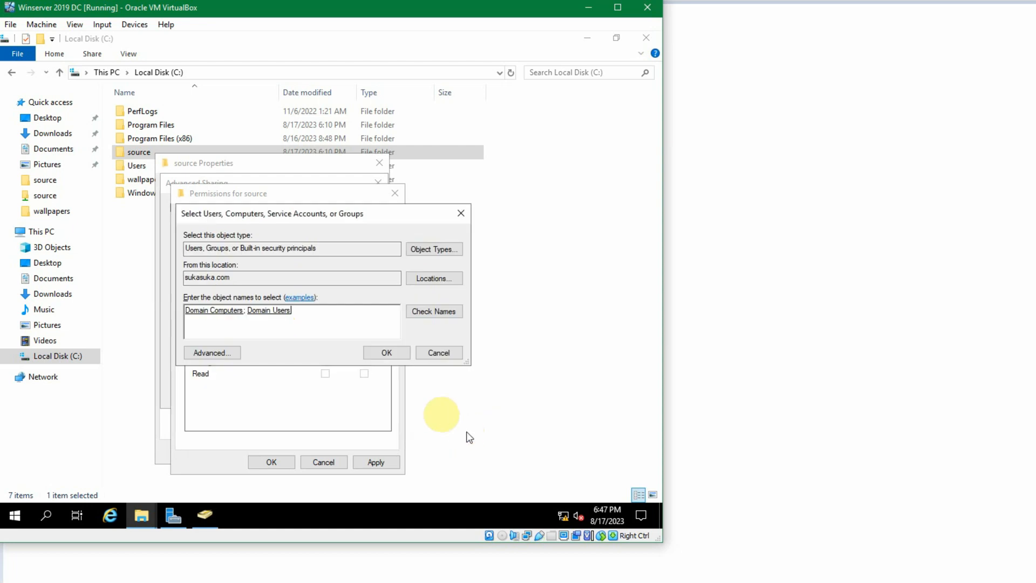
click(381, 352)
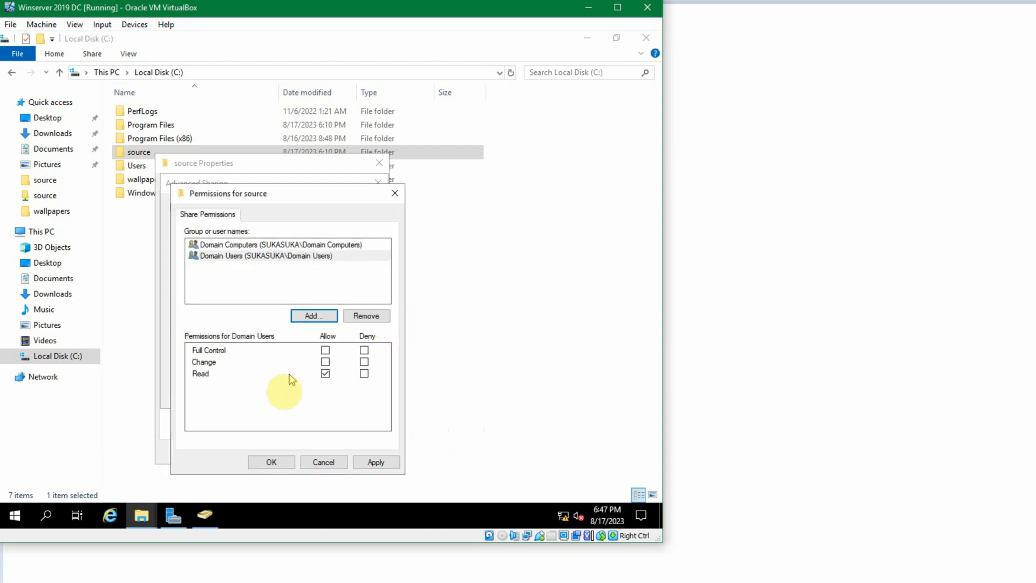
click(267, 461)
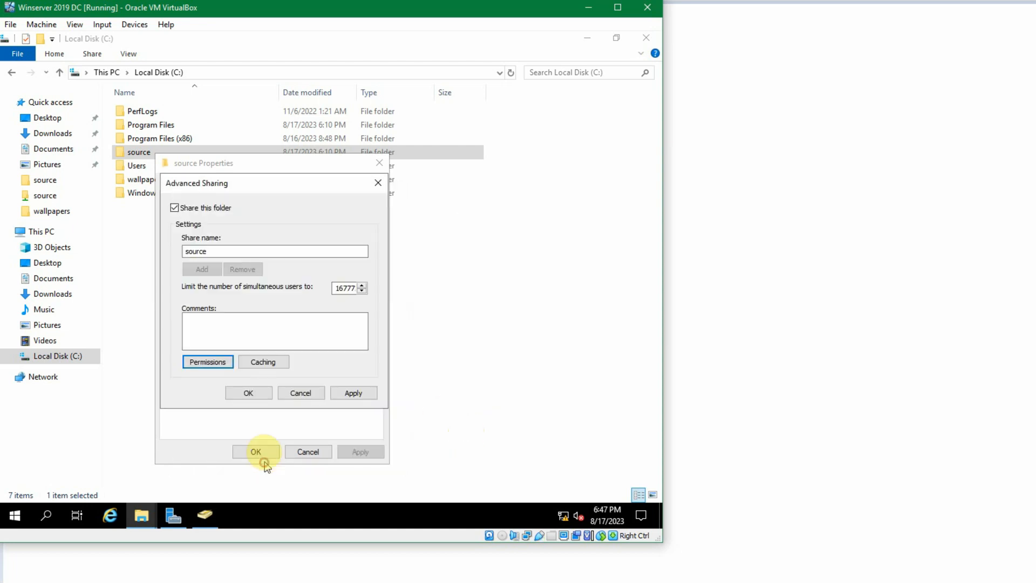
click(248, 399)
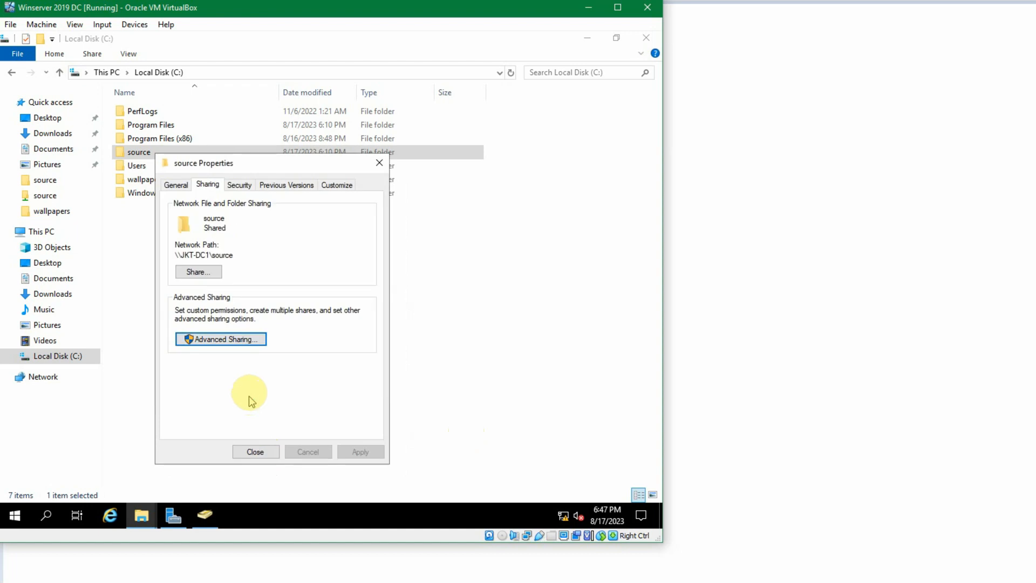
- Add Domain Computers and Domain Users to the folder's security permissions
click(233, 186)
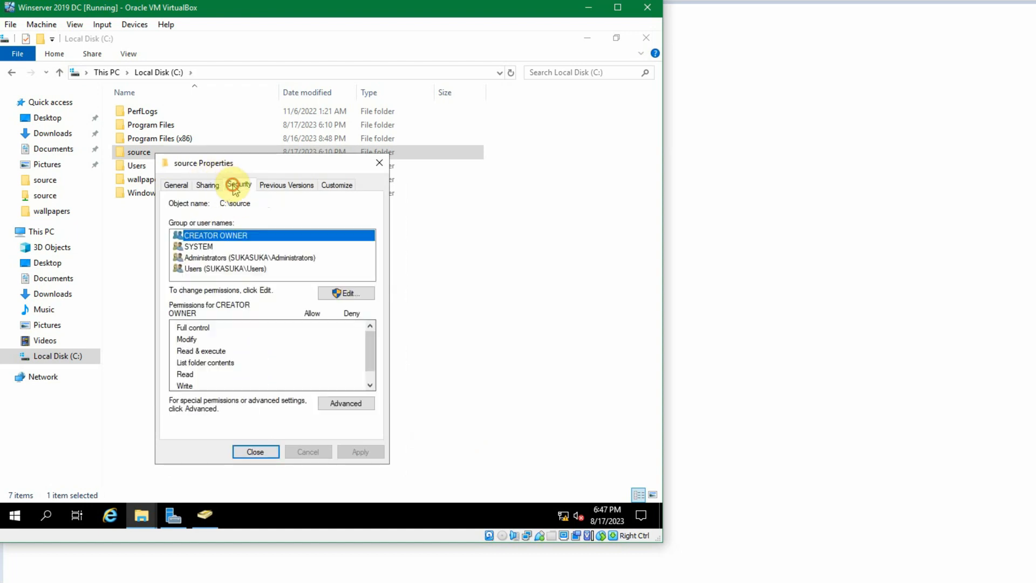
click(343, 294)
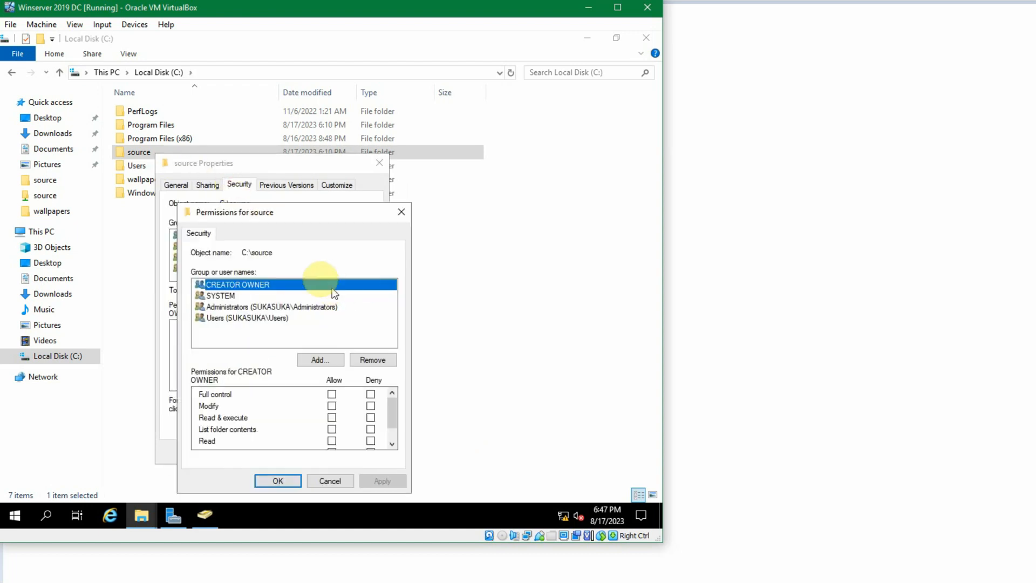
click(321, 360)
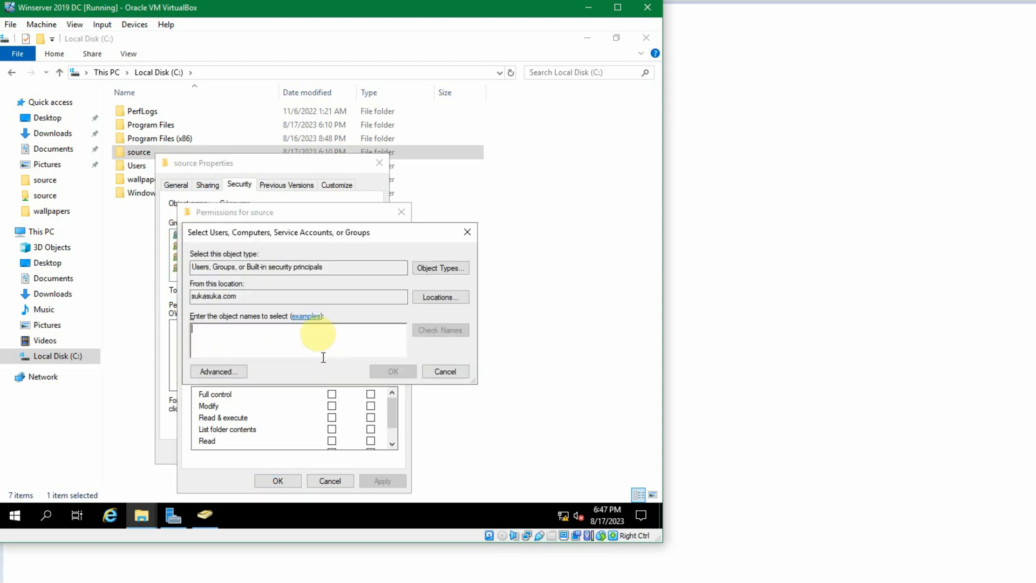
text(do)
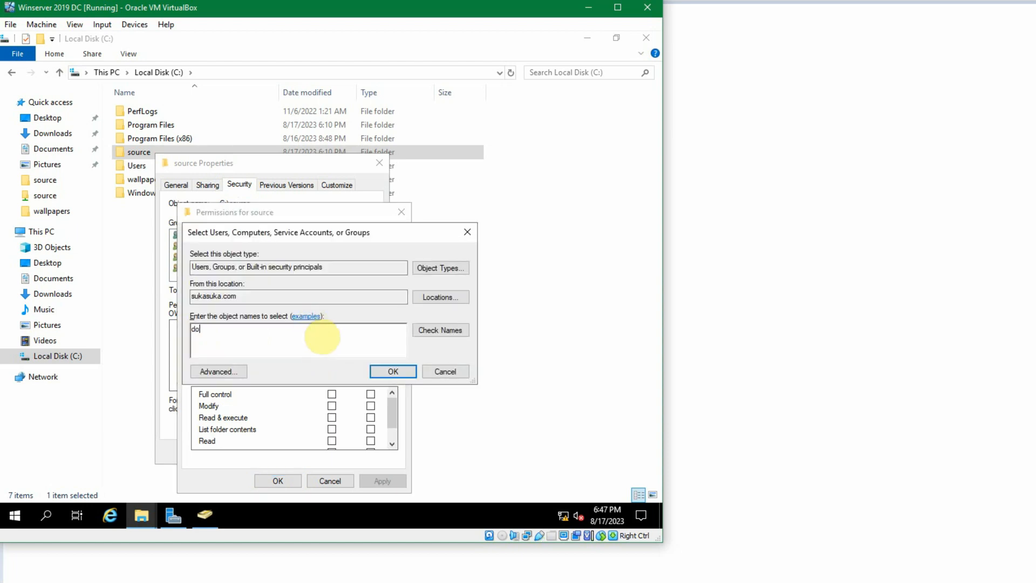
text(main)
click(421, 330)
drag(273, 322, 326, 323)
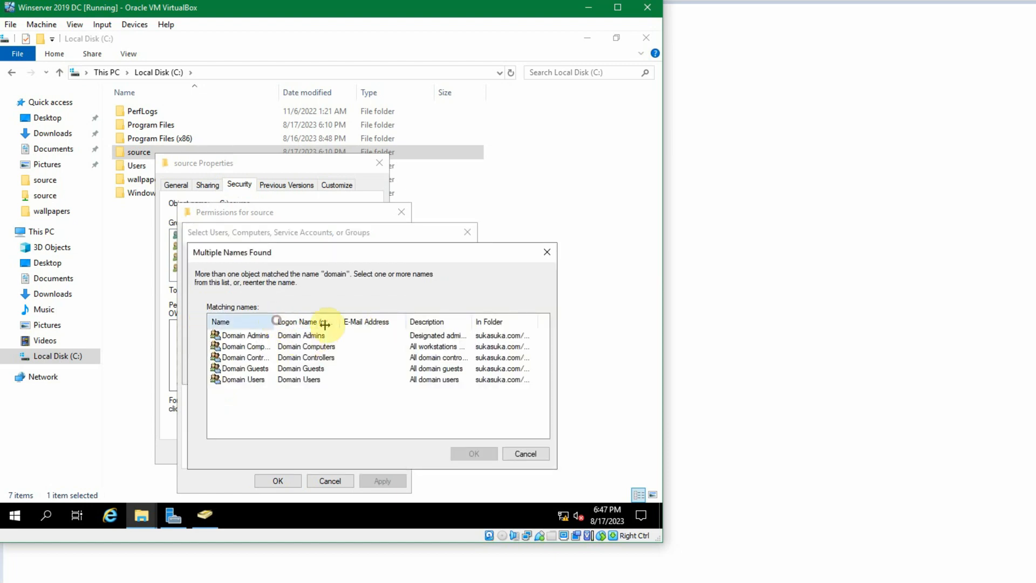
click(264, 357)
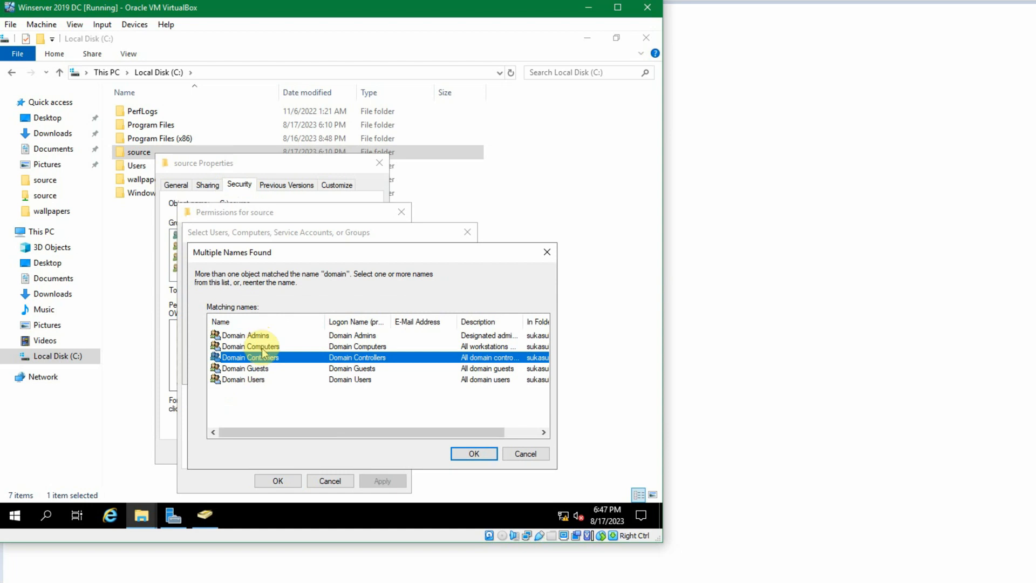
click(278, 347)
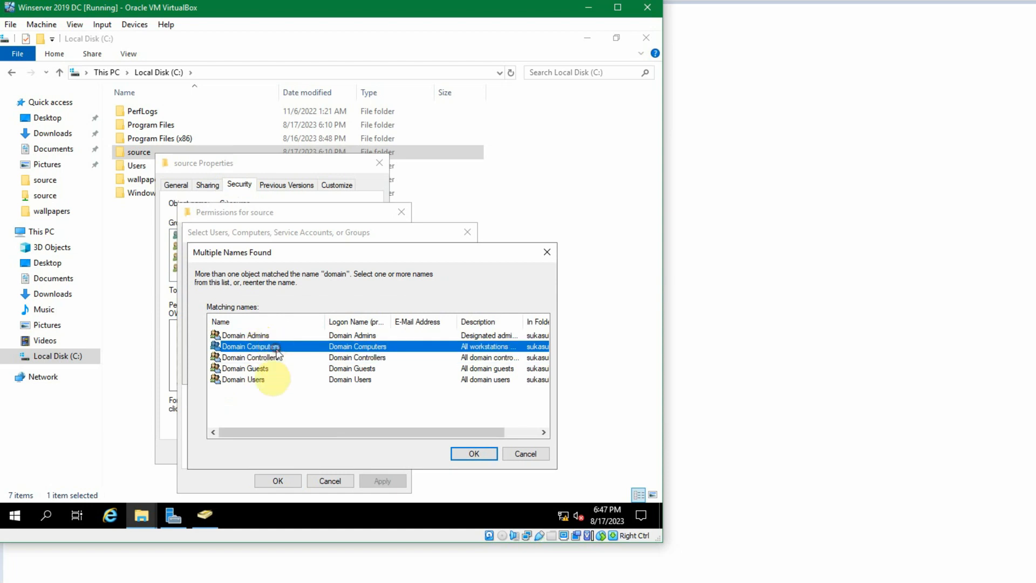
ctrl+click(256, 380)
click(473, 454)
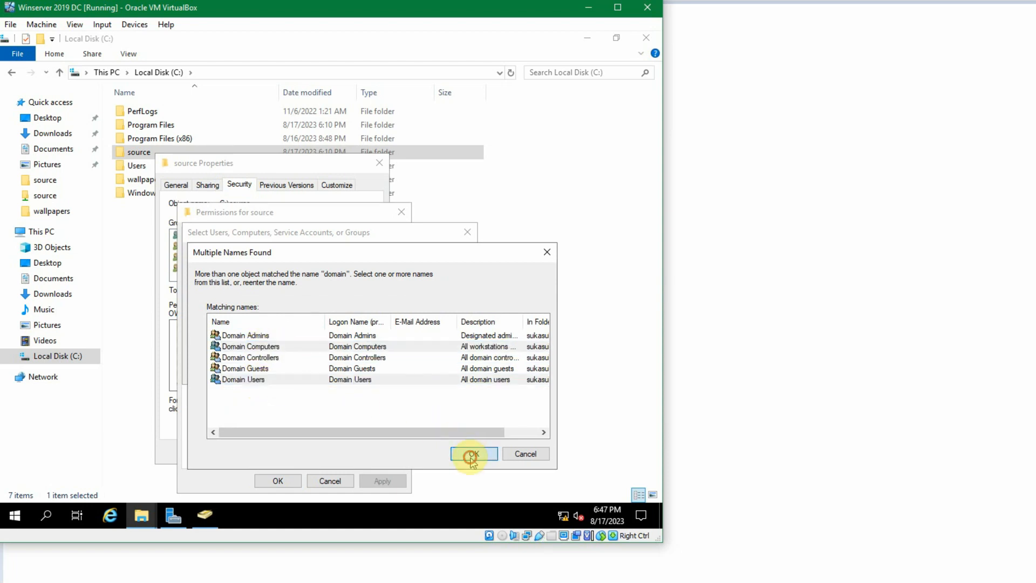
click(385, 372)
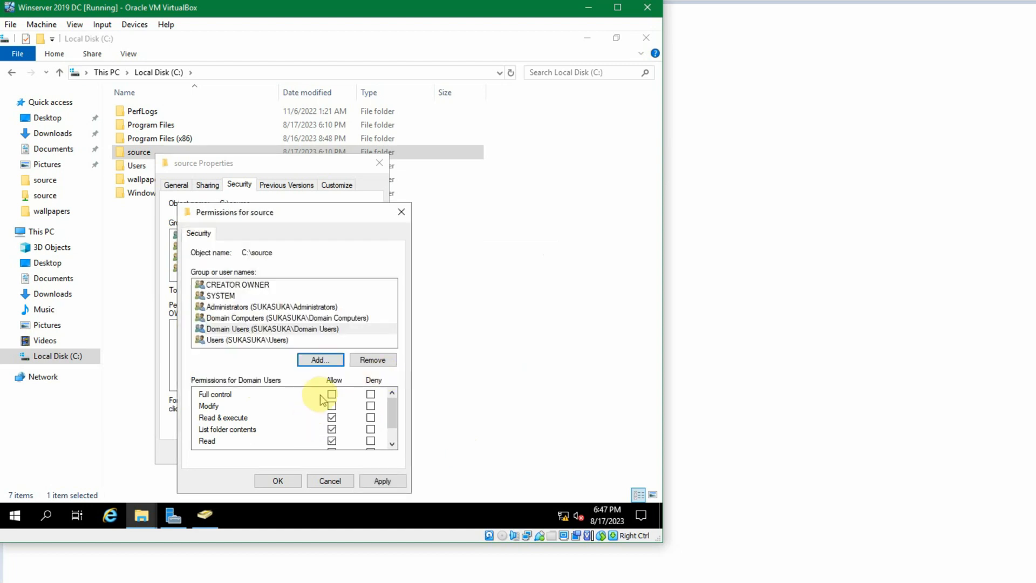
- Review the allowed permissions for Domain Users and Domain Computers and apply the security changes
scroll(324, 399, down, 1)
click(230, 397)
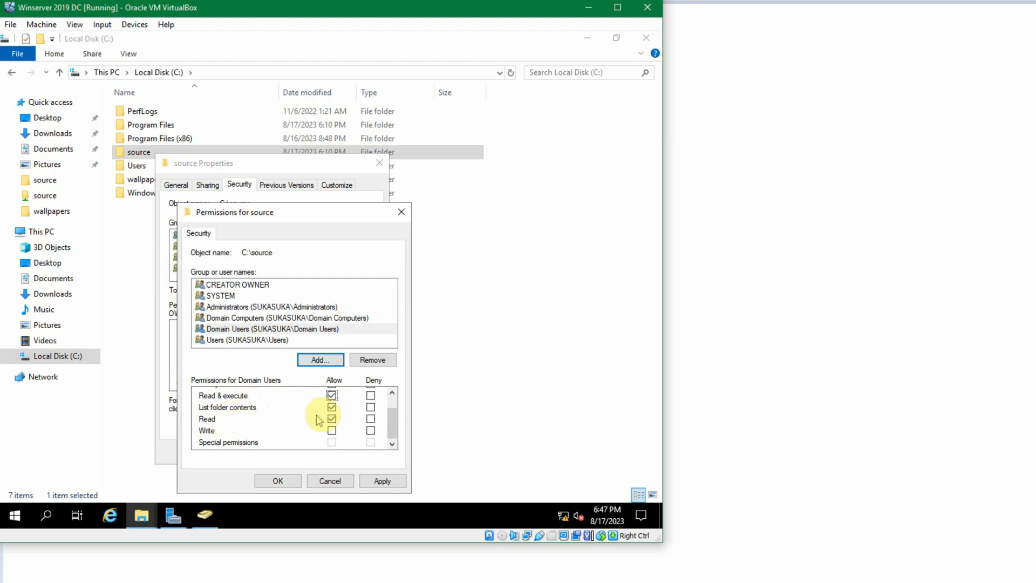
click(332, 396)
click(327, 329)
click(330, 317)
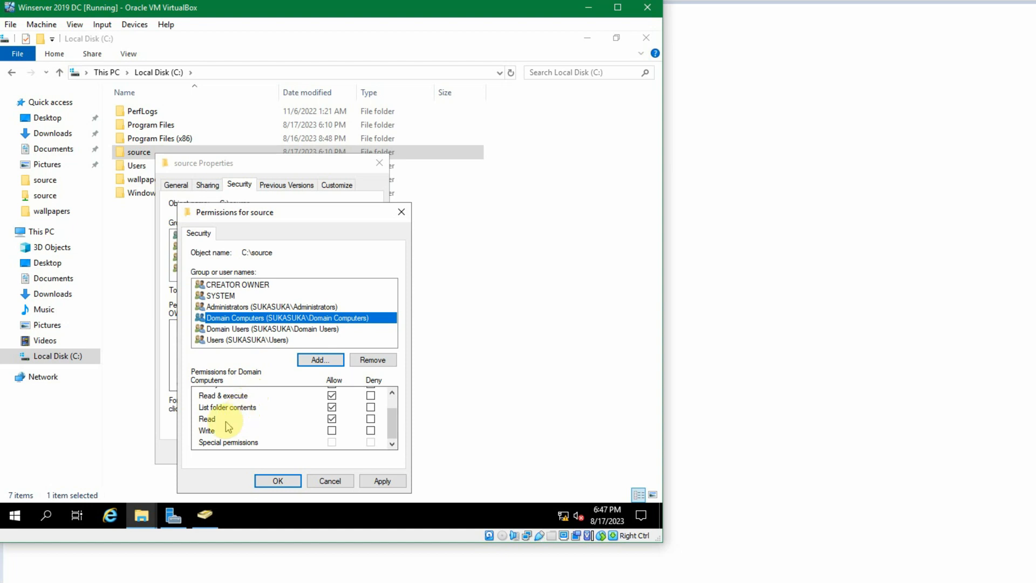
click(296, 481)
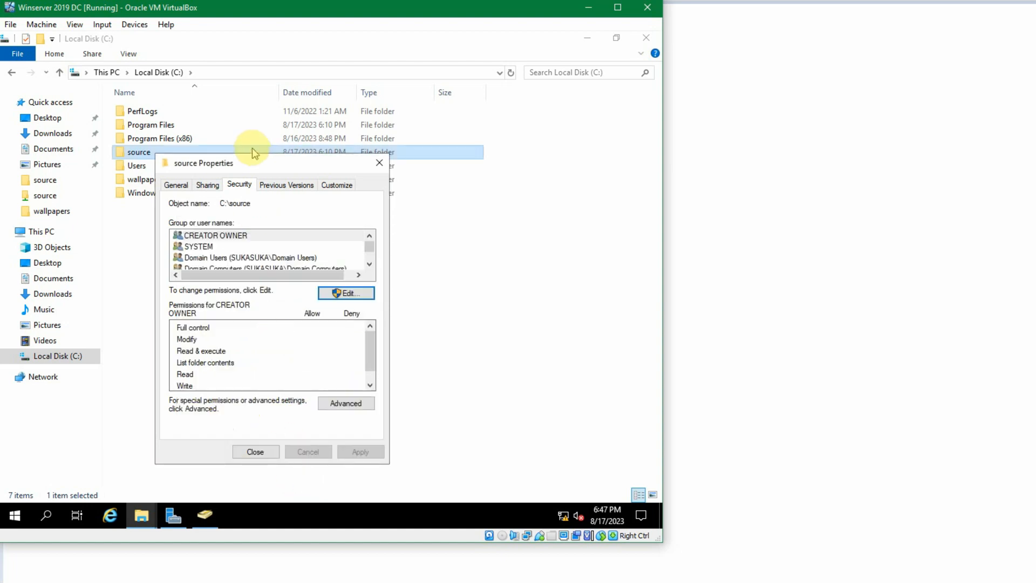
- Review the share permissions for Domain Users and Domain Computers in Advanced Sharing, then close the folder's properties dialogs
click(208, 185)
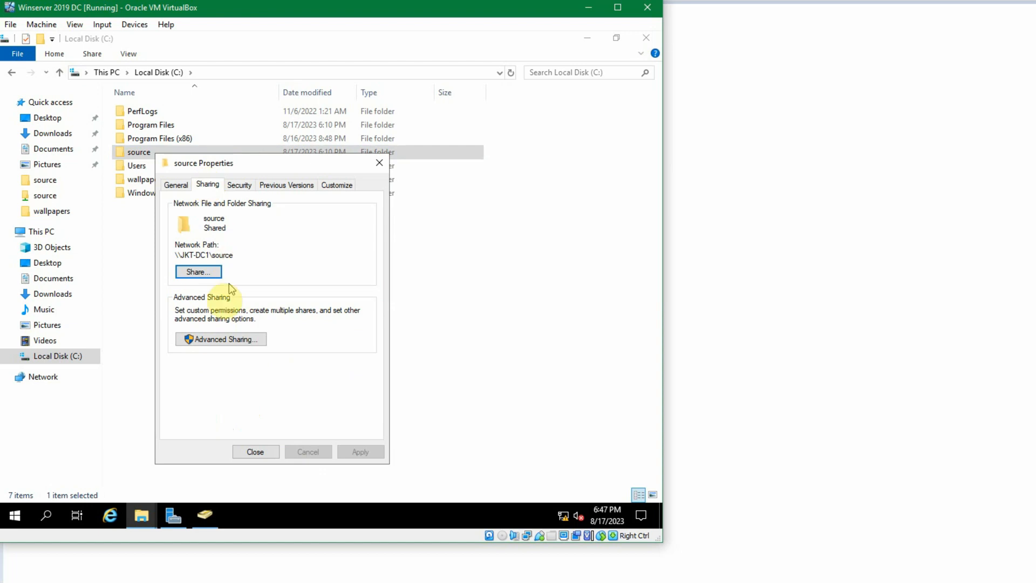
click(221, 338)
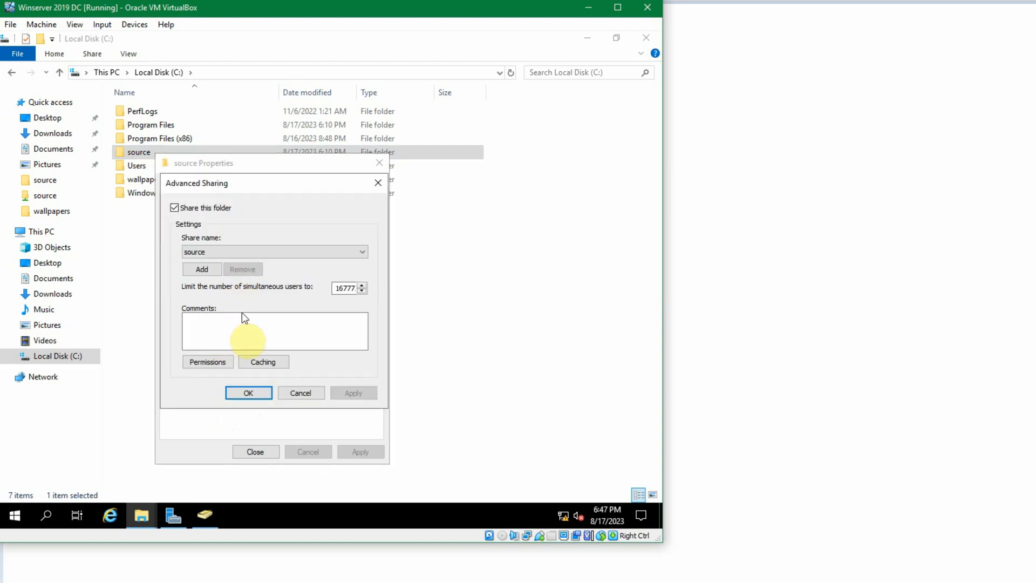
click(211, 361)
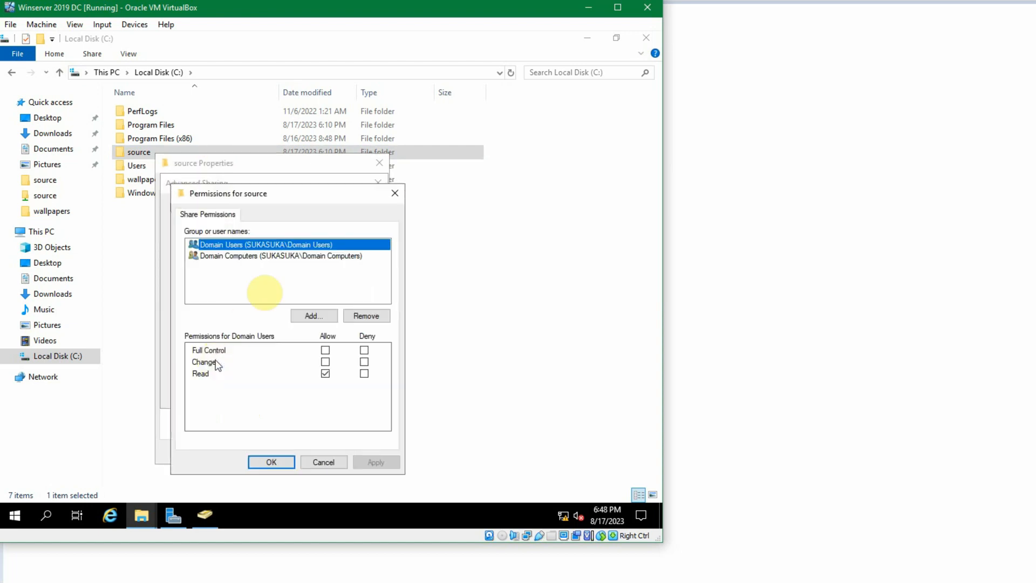
click(261, 256)
click(259, 244)
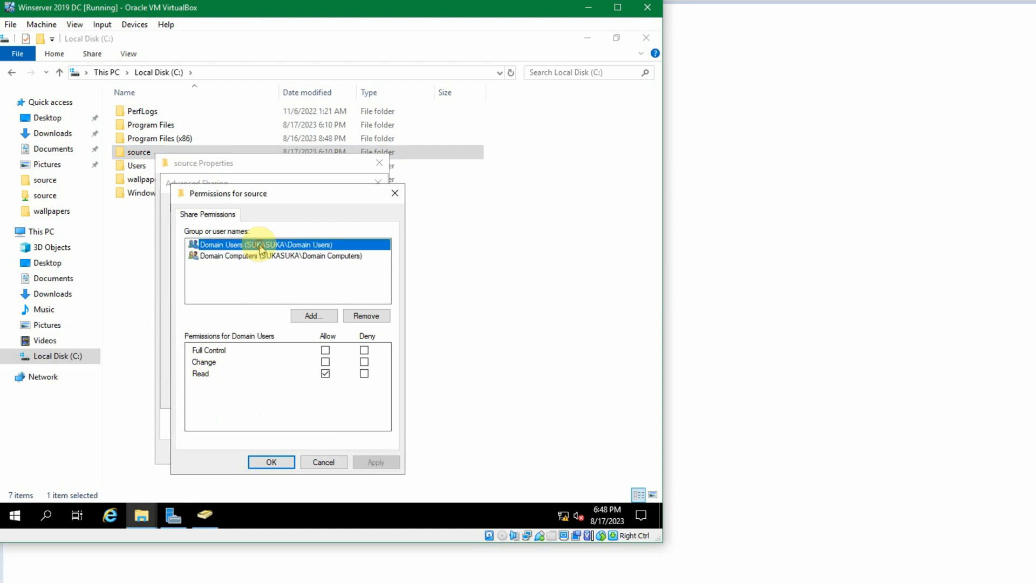
click(262, 256)
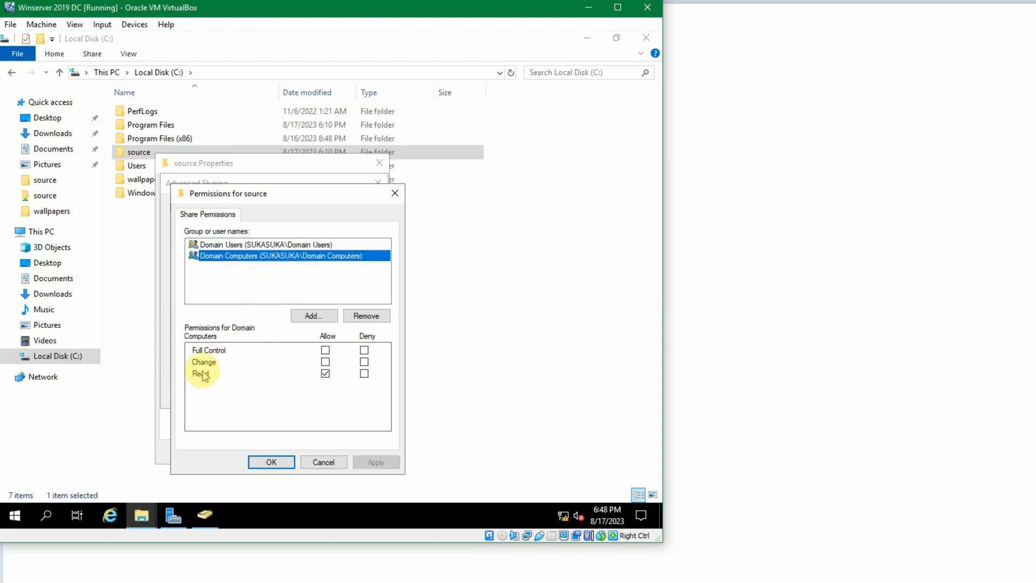
click(254, 247)
click(254, 257)
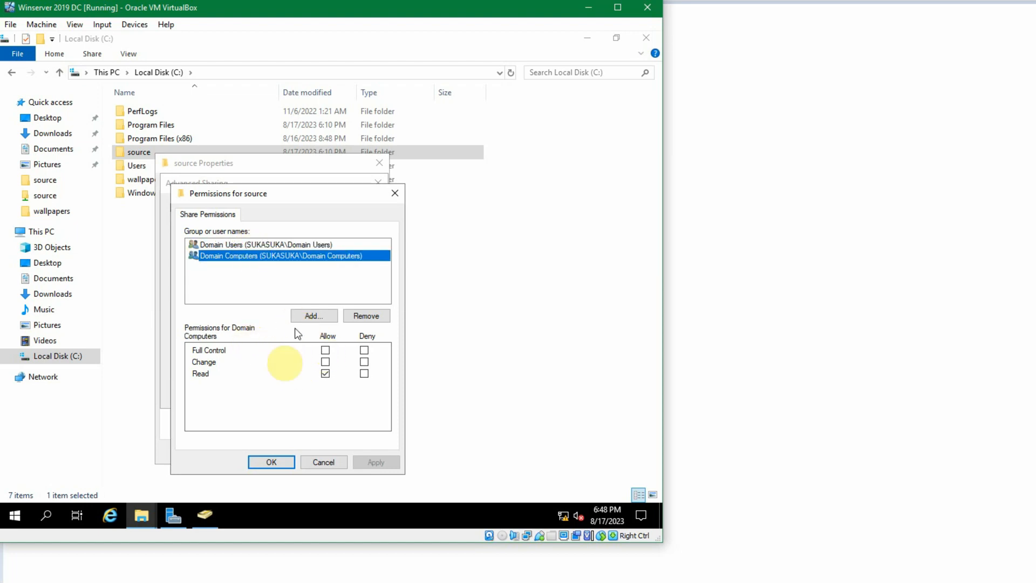
click(269, 460)
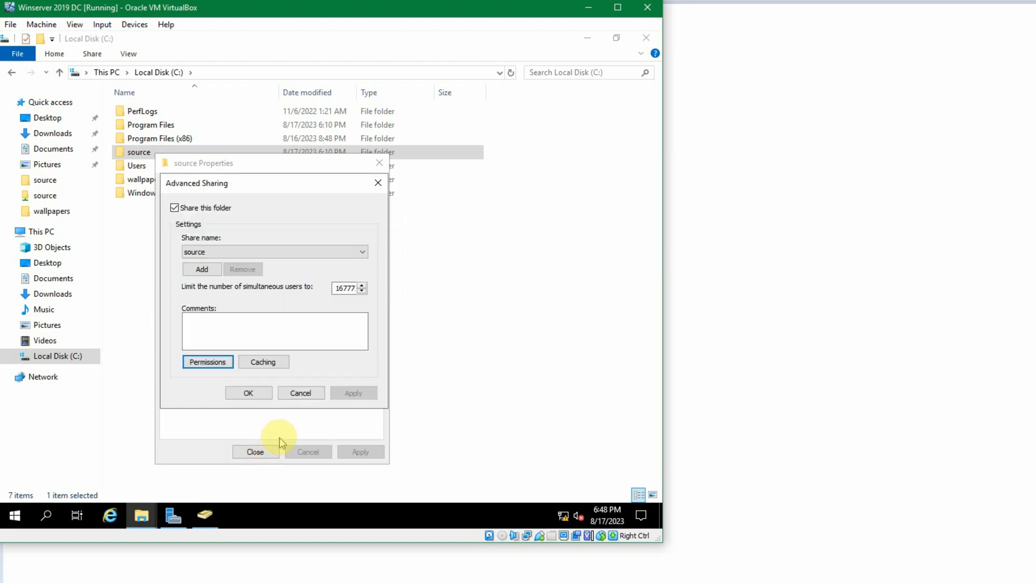
click(249, 393)
click(262, 451)
click(281, 377)
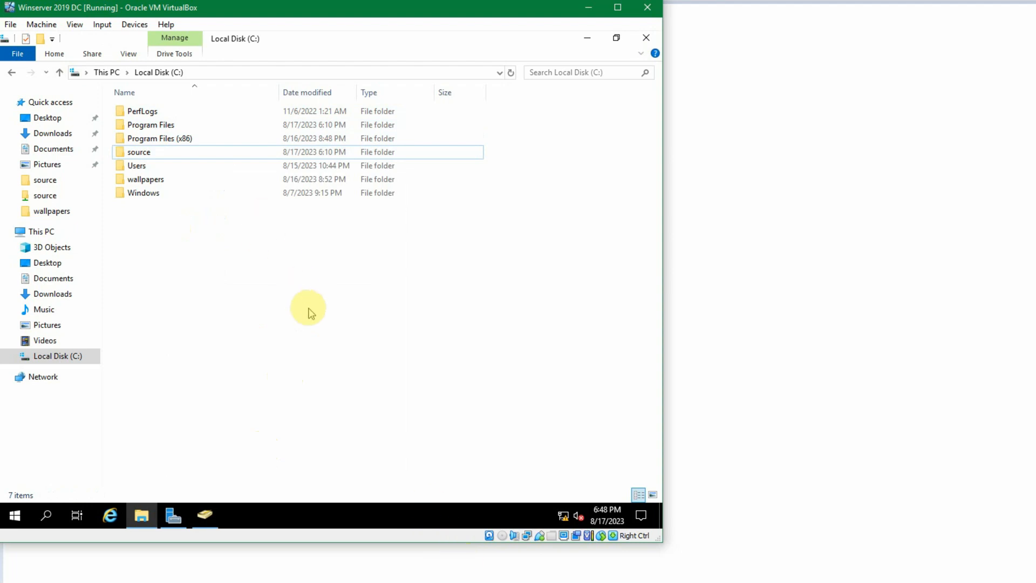
- Switch to the Winserver 2019 SVR virtual machine and unlock it with the administrator password
click(468, 582)
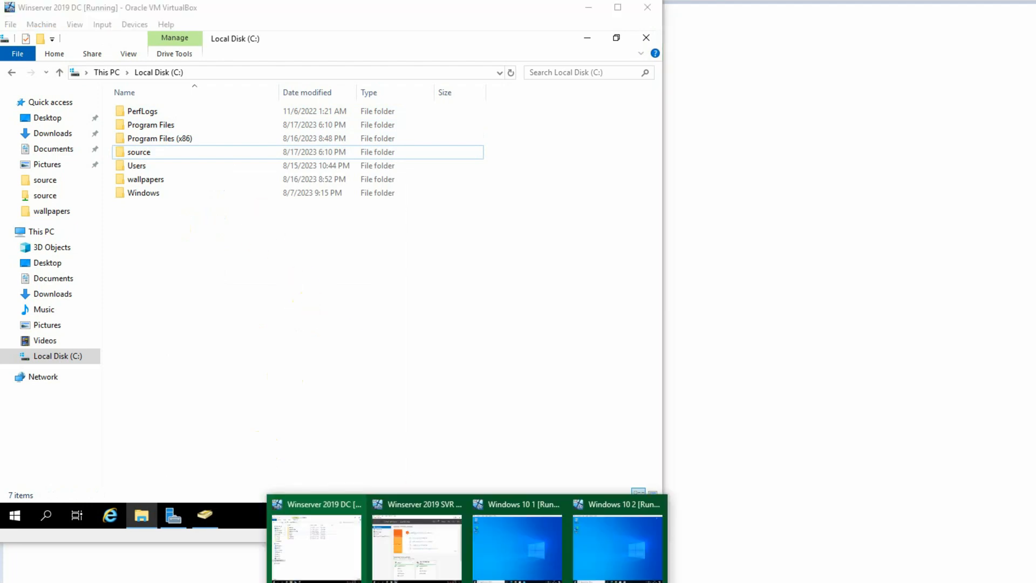
click(411, 550)
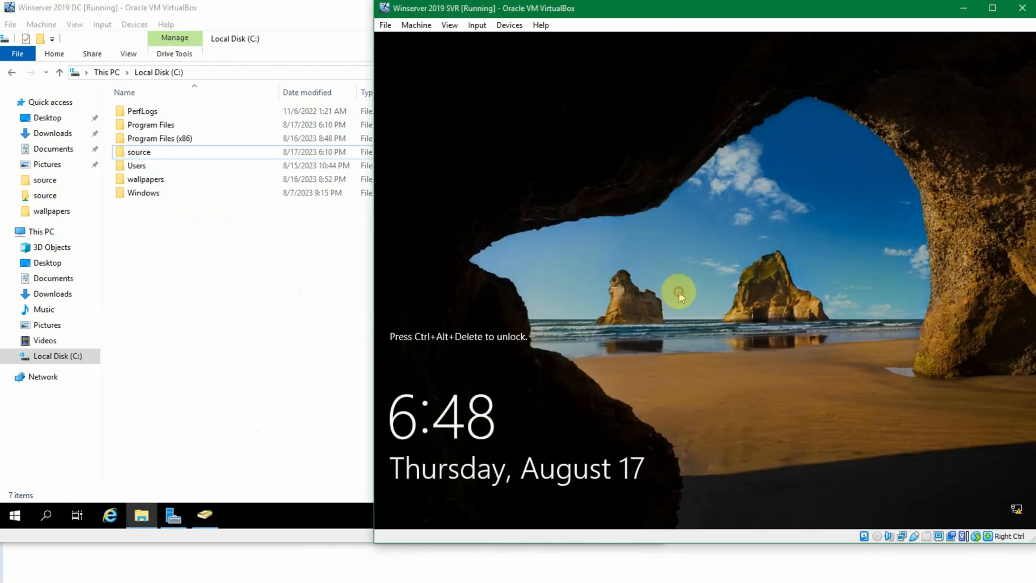
key(ctrl+alt+Delete)
text(*****)
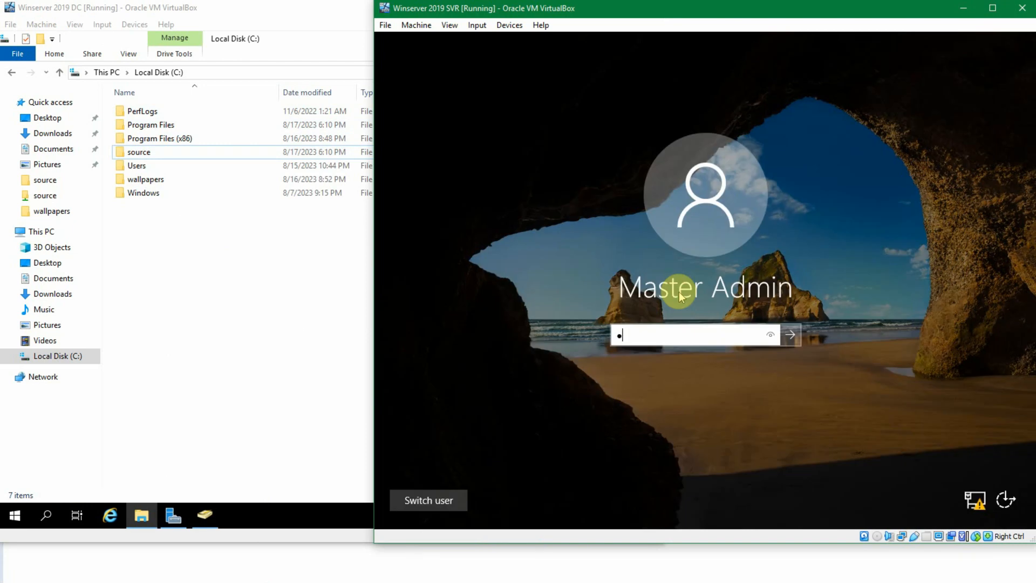
text(*****)
key(BackSpace)
key(BackSpace)
key(BackSpace)
text(******)
key(Return)
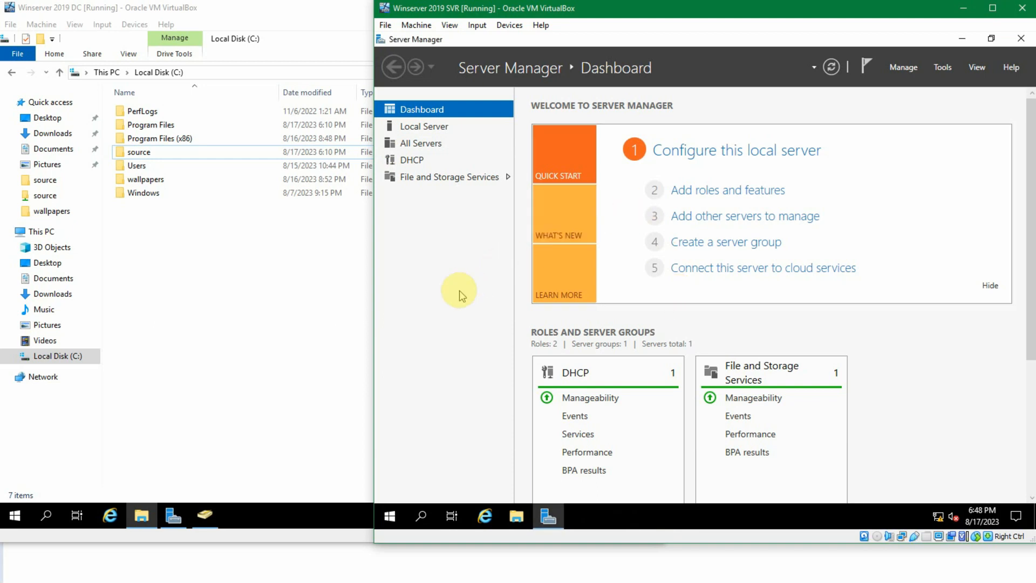
- Open the network share \\jkt-dc1\source on the member server to check the installers, then close the window
key(super+r)
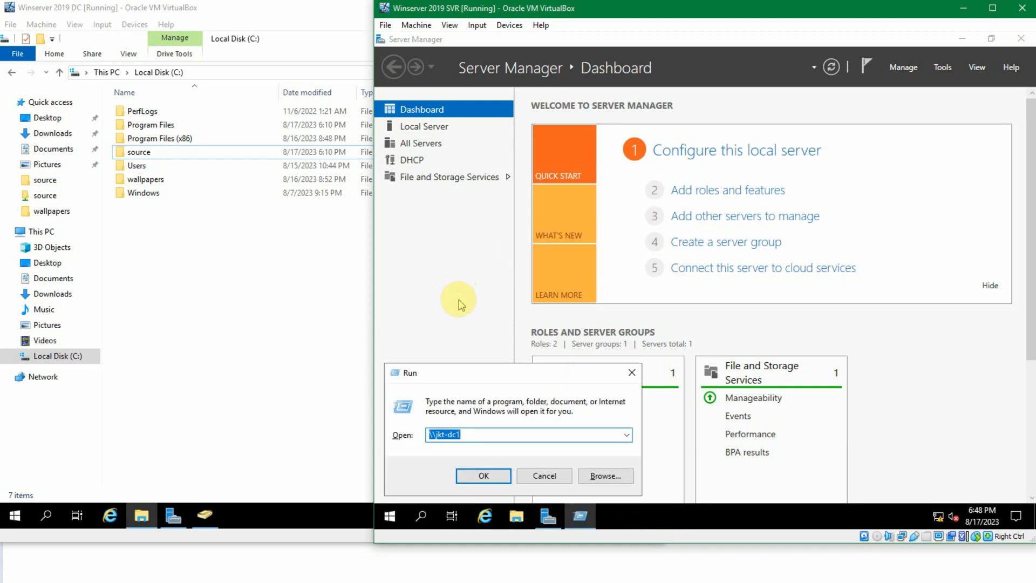
text(\\jkt)
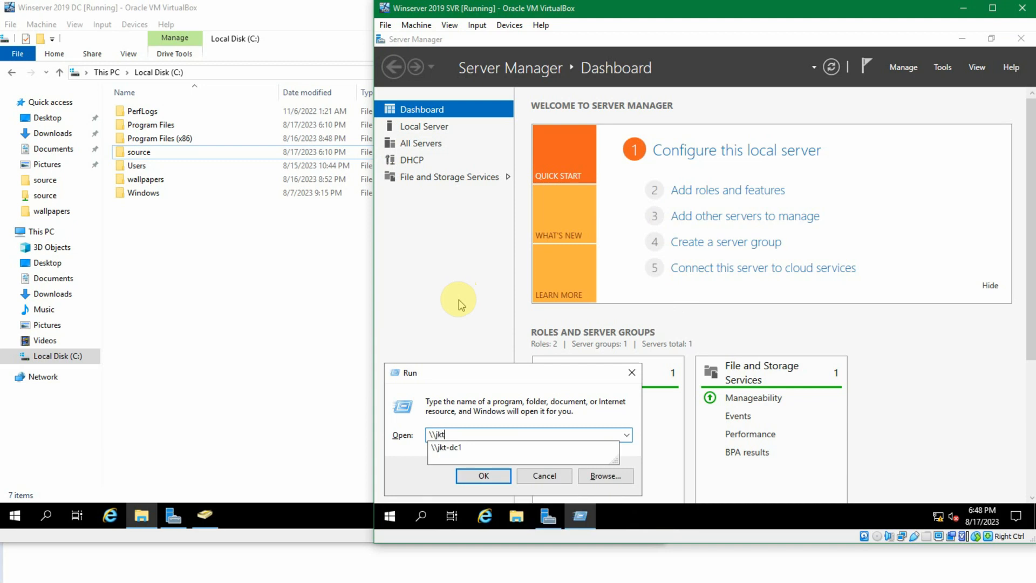
text(-dc1)
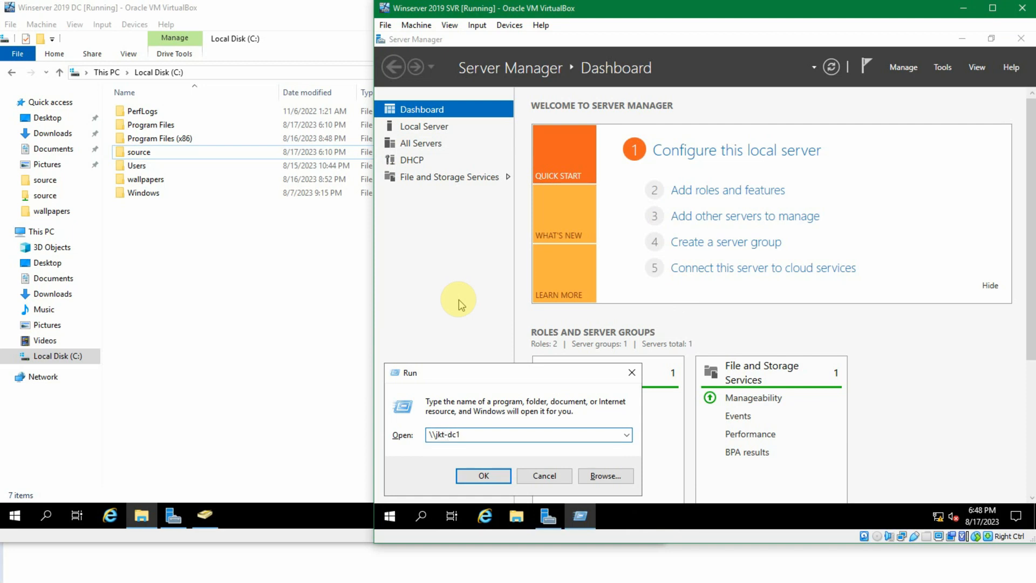
text(\)
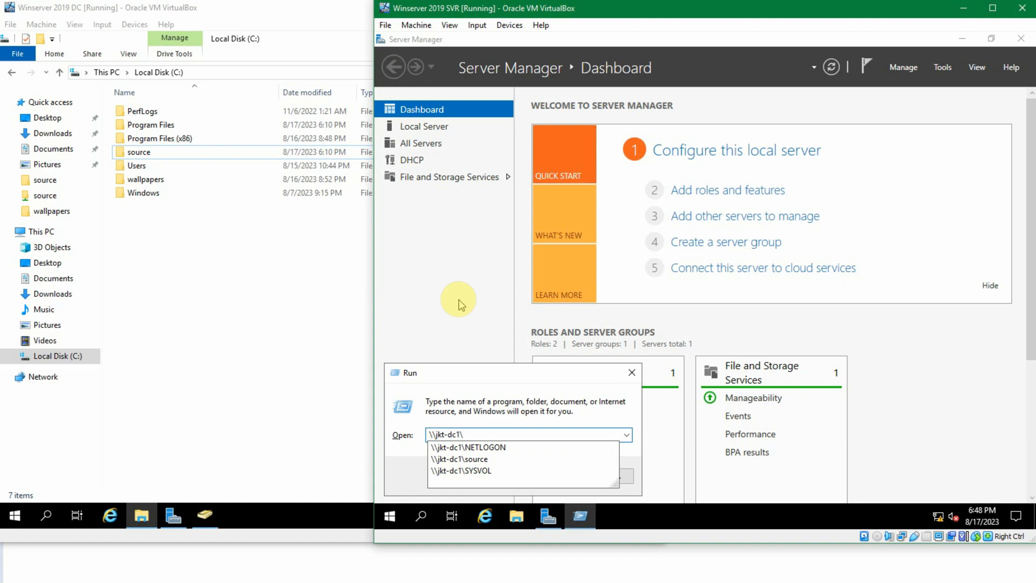
text(source)
key(Return)
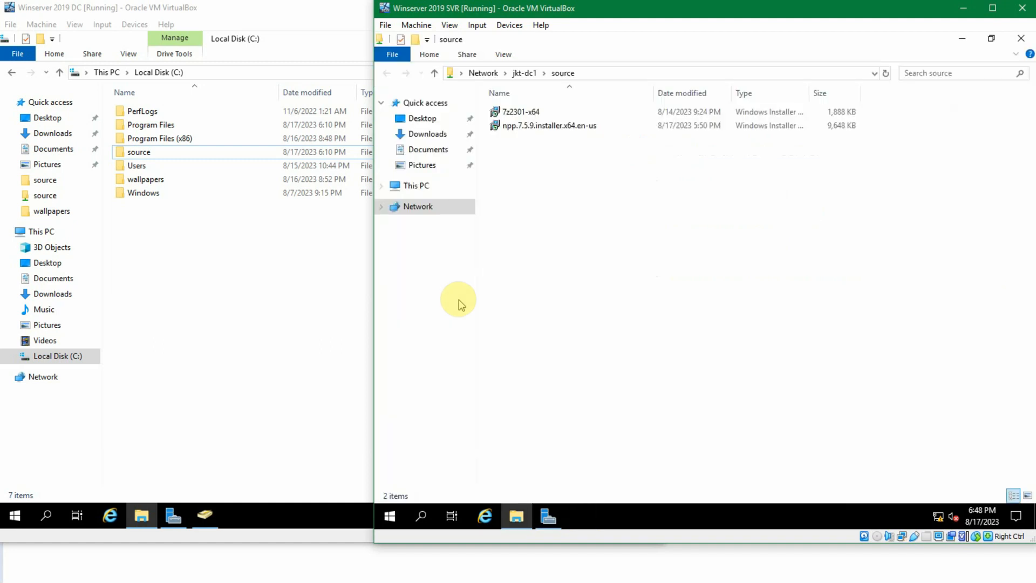
click(519, 113)
click(626, 73)
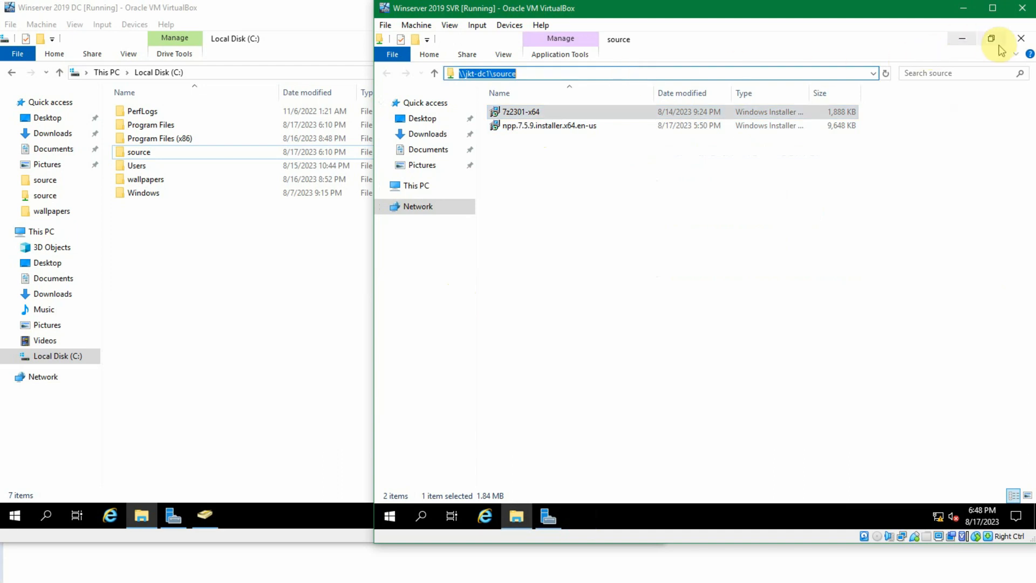
click(1016, 41)
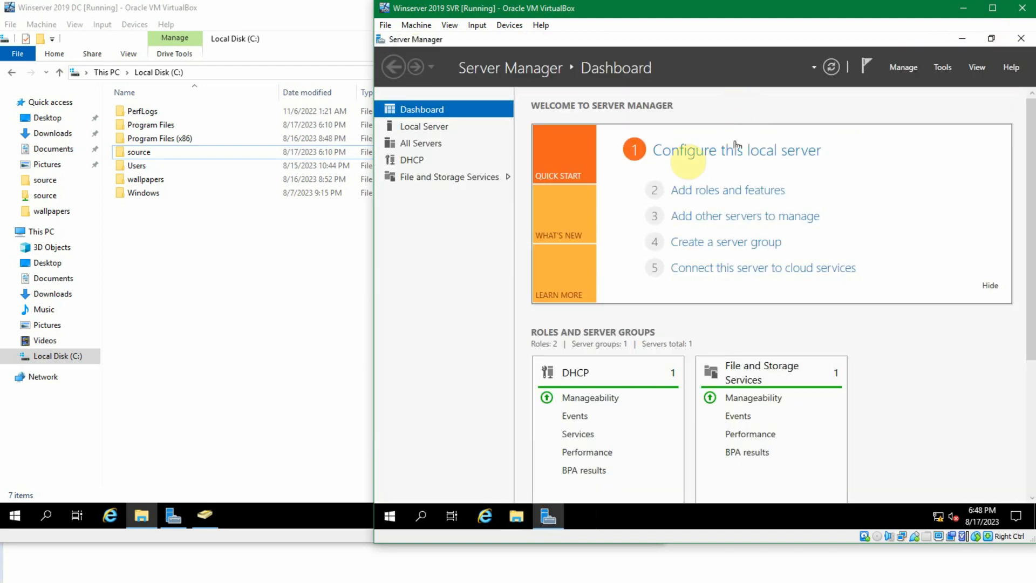
- Close File Explorer on the domain controller and browse the Users container in Active Directory Users and Computers
click(141, 335)
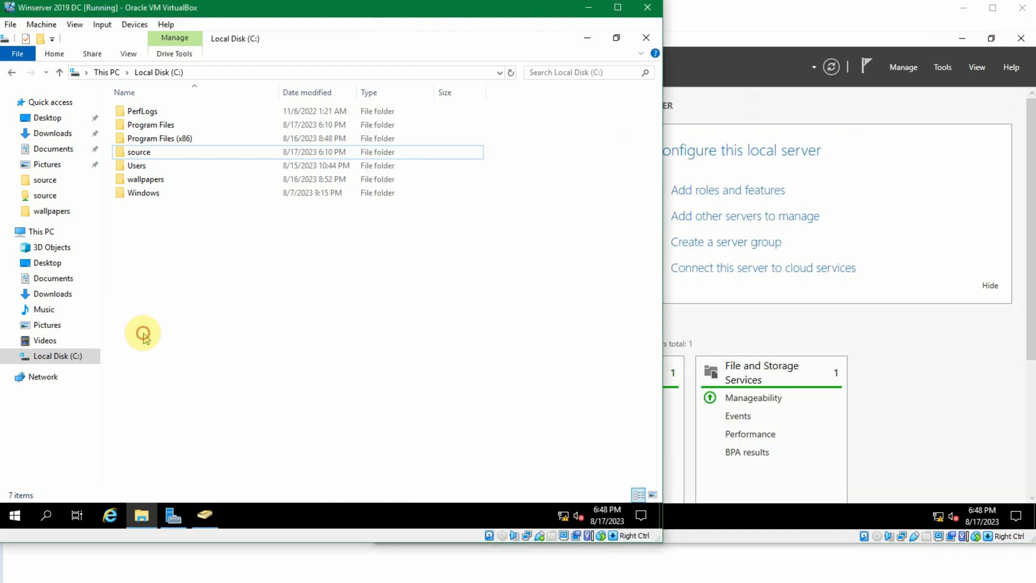
click(645, 39)
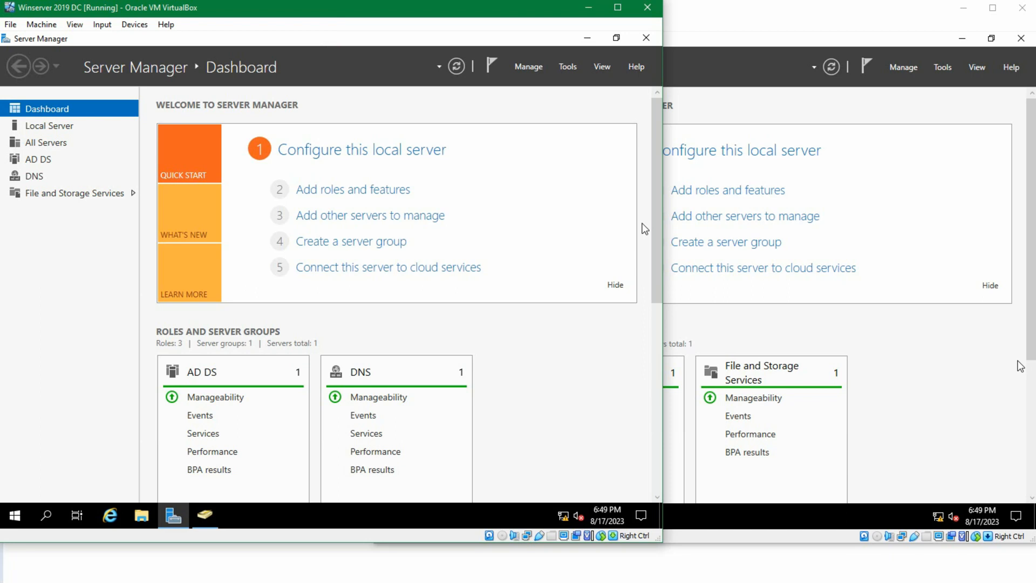
click(205, 514)
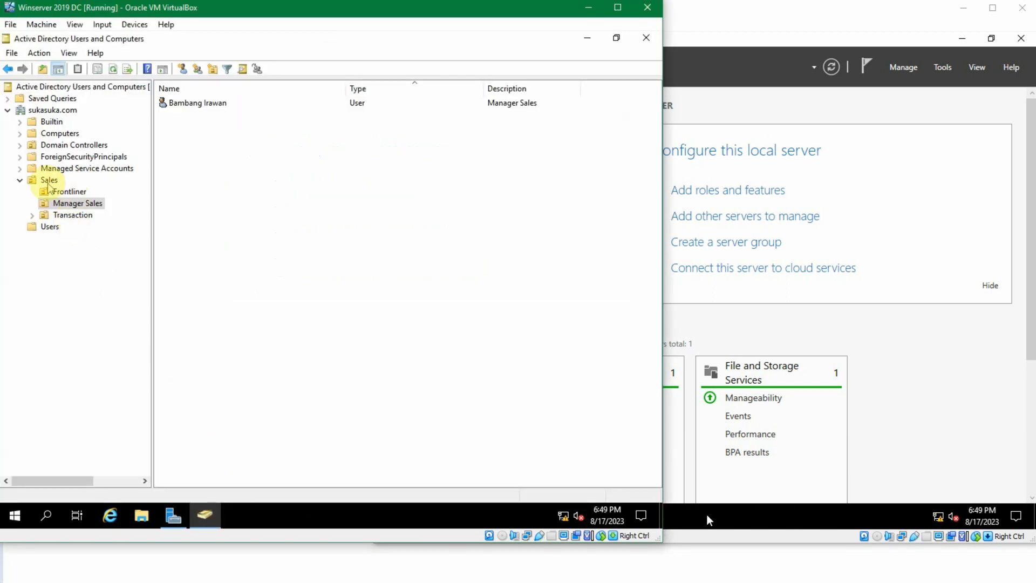
click(49, 226)
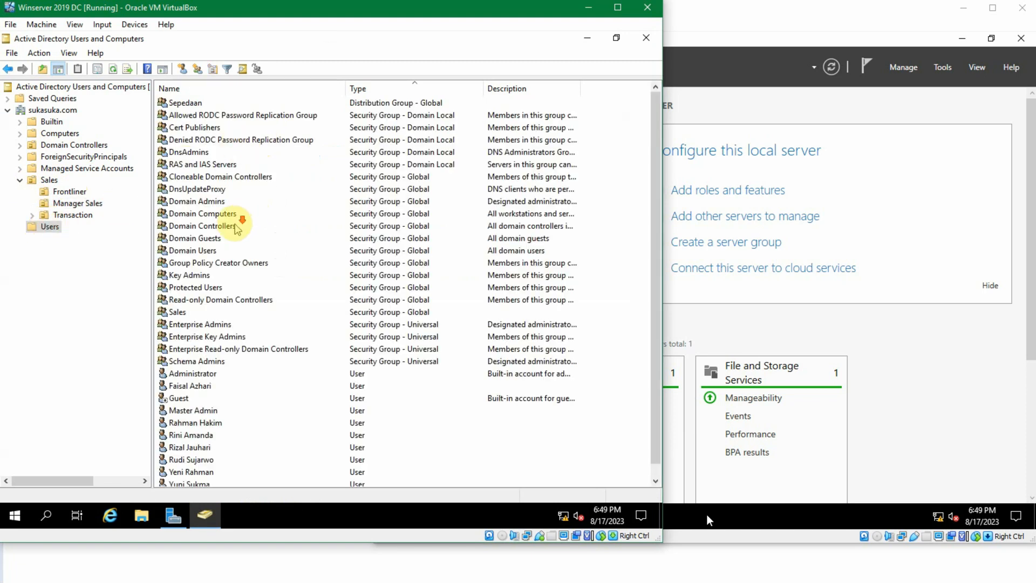
scroll(292, 231, down, 1)
click(290, 226)
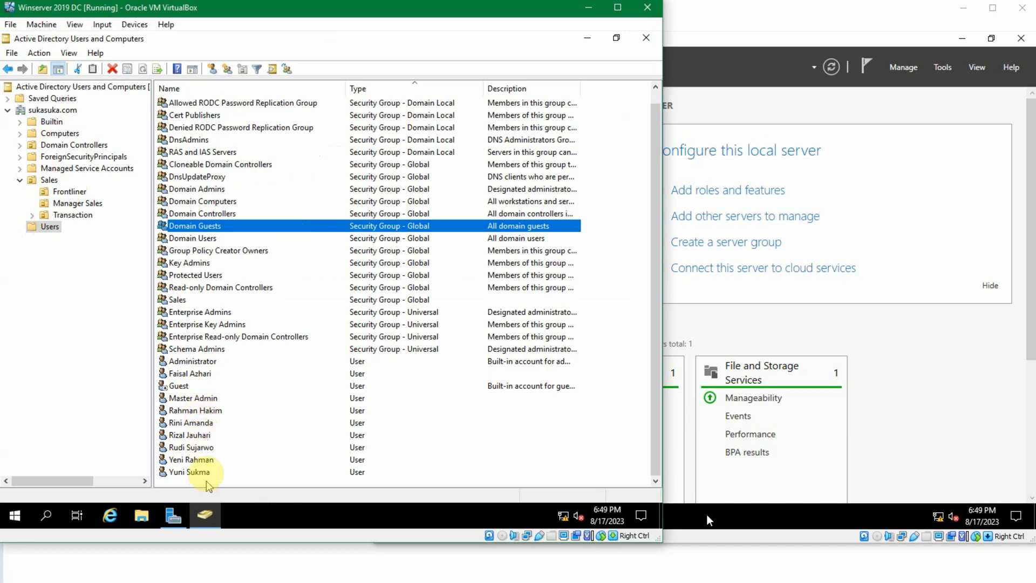
- Browse the Sales organizational unit and its Frontliner, Manager Sales and Transaction sub-units, then minimize the console
click(48, 181)
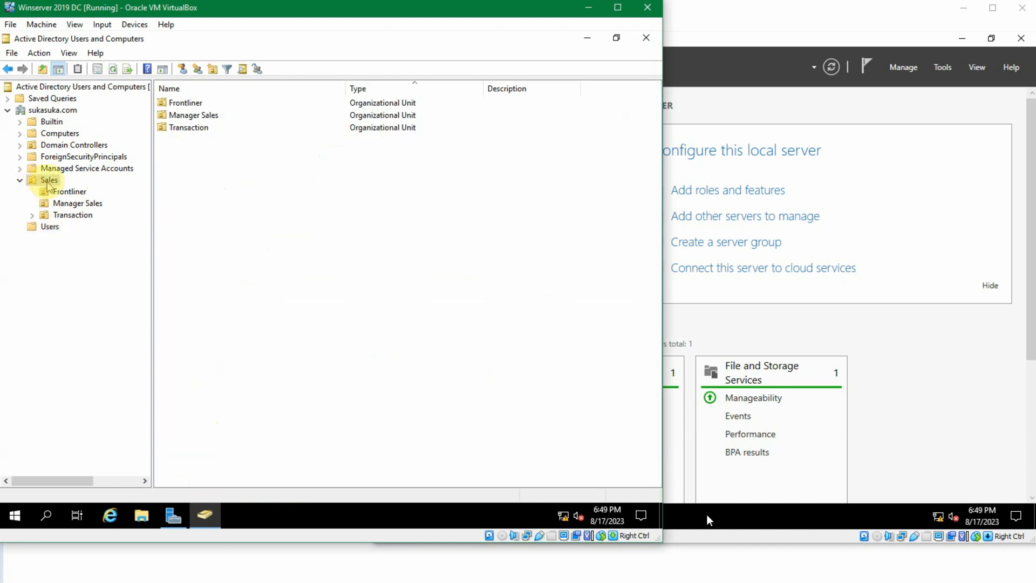
click(59, 192)
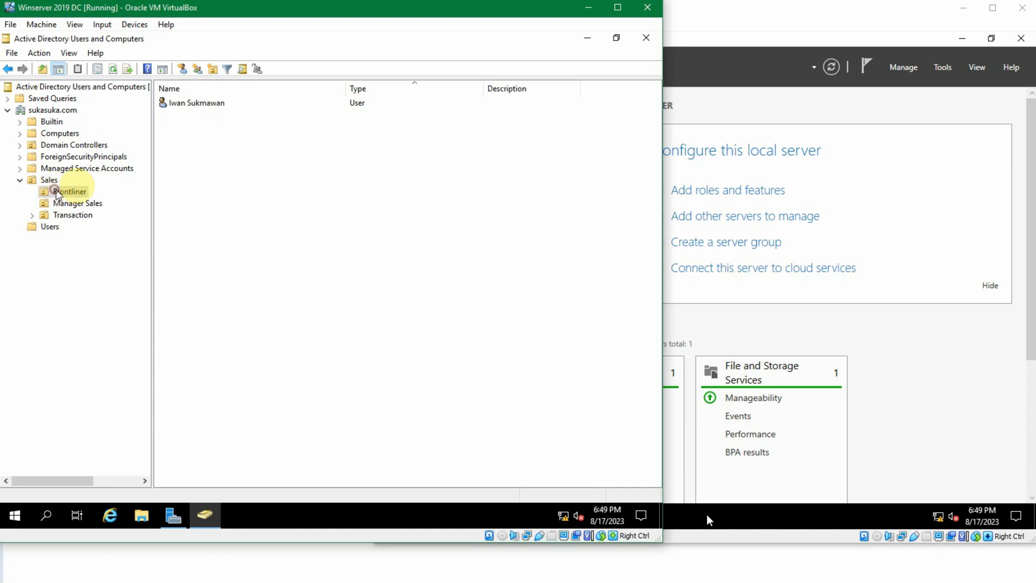
click(79, 205)
click(81, 216)
click(187, 155)
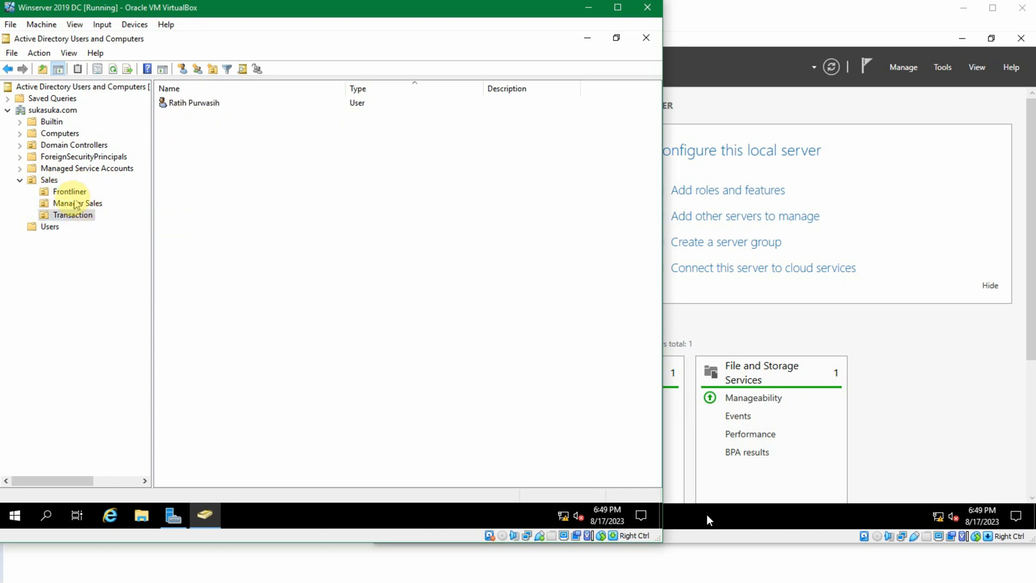
click(47, 180)
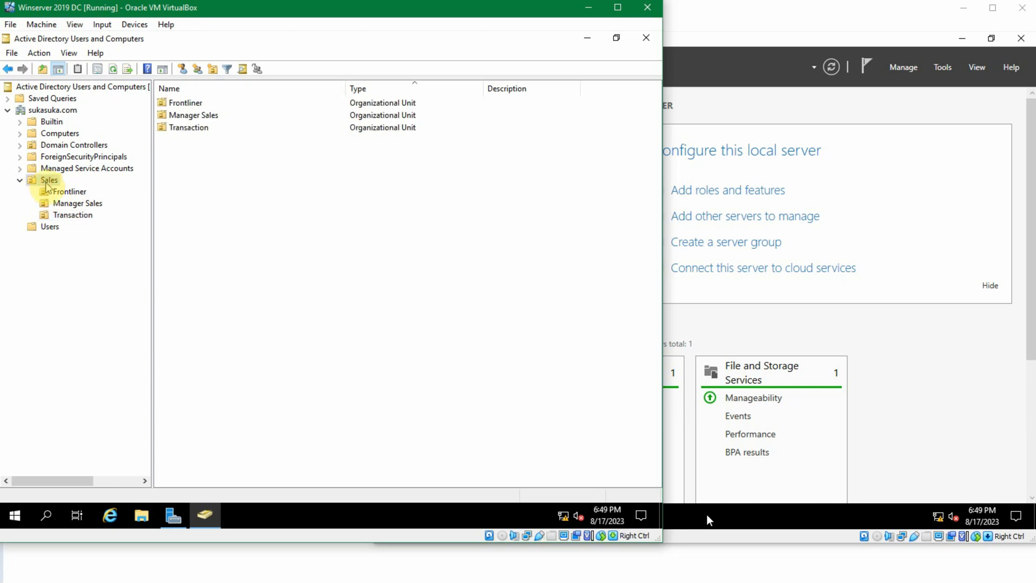
click(70, 204)
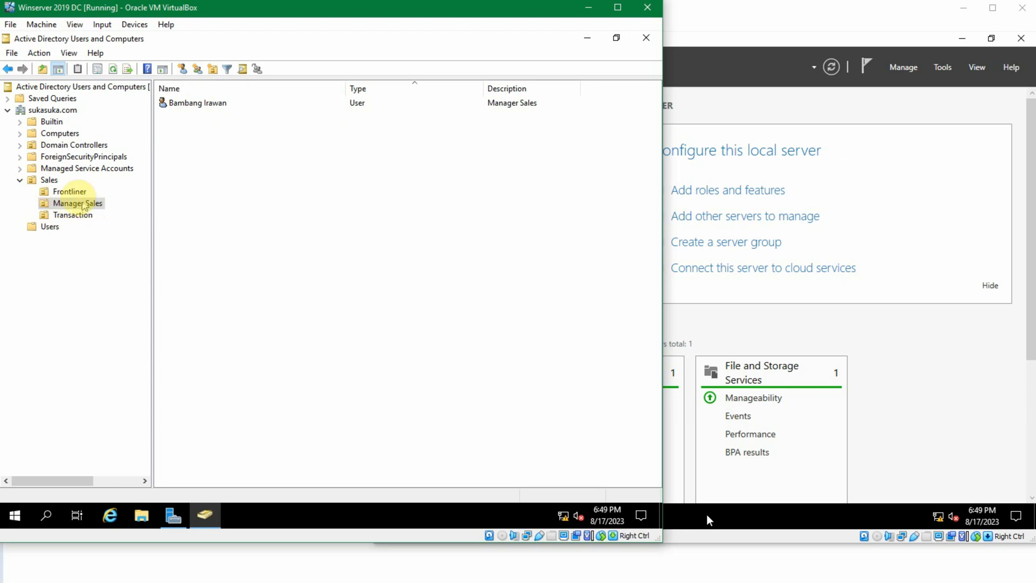
click(50, 181)
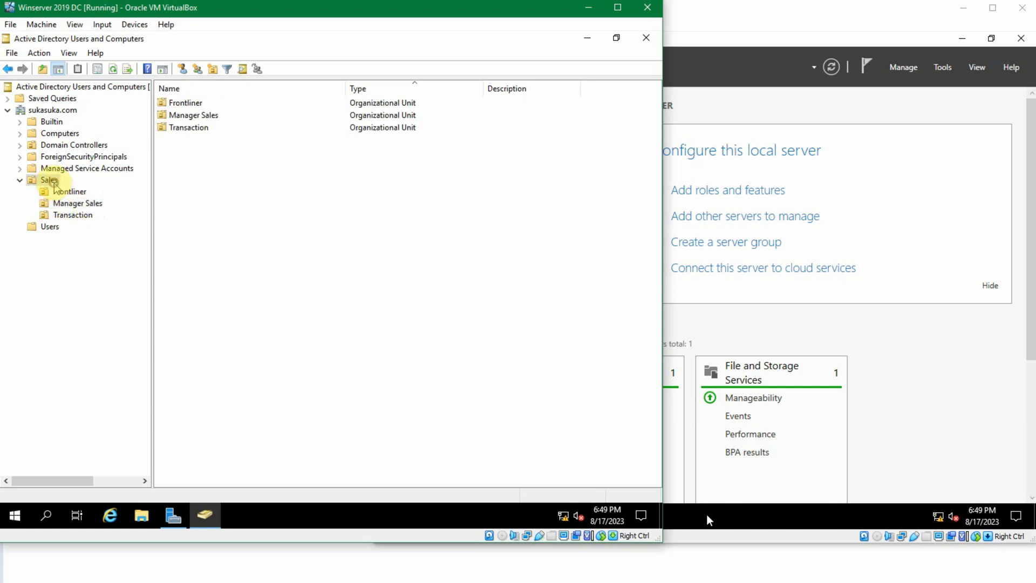
click(50, 226)
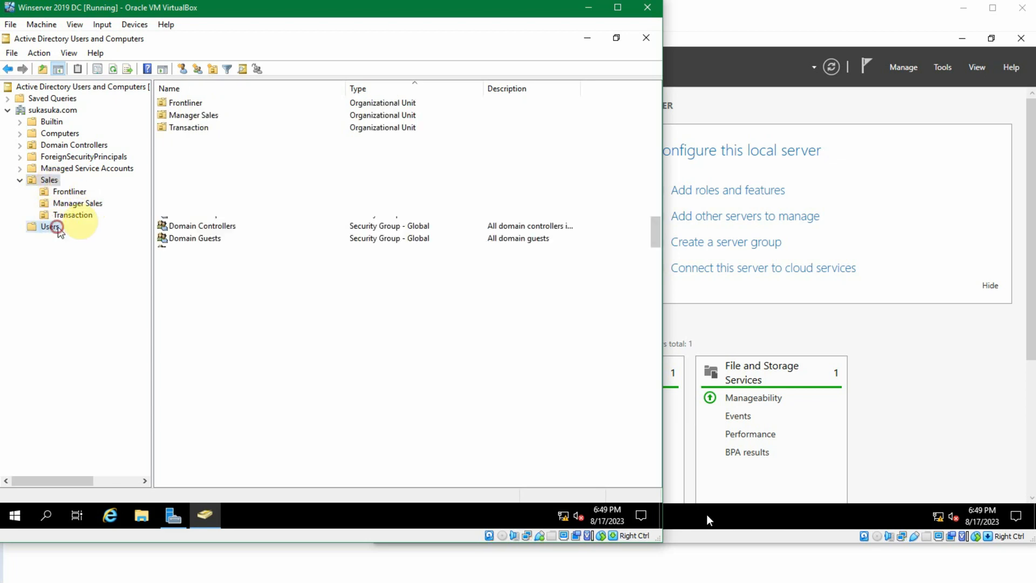
click(586, 37)
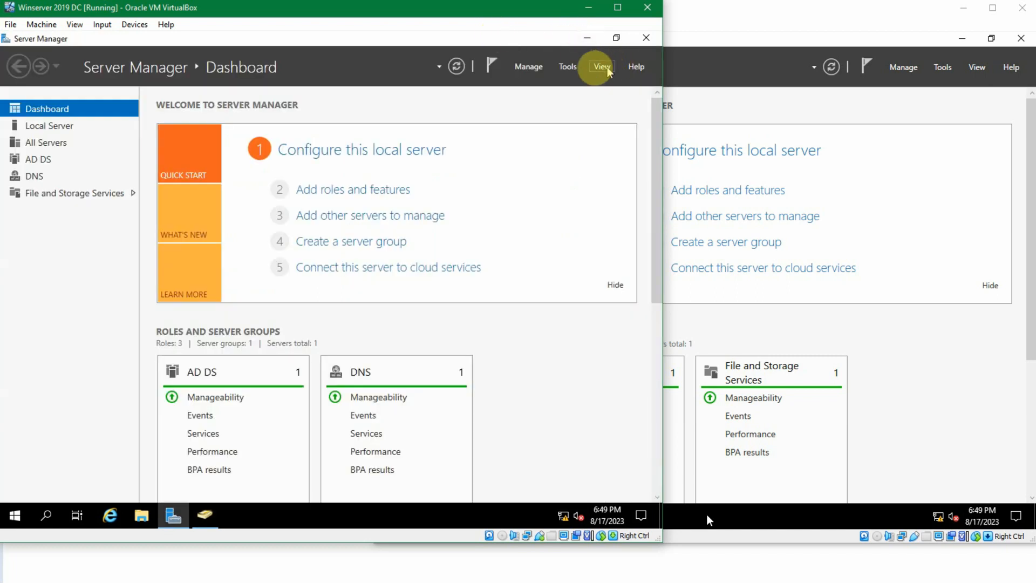
- Open Group Policy Management and select the Group Policy Objects container of the sukasuka.com domain
click(567, 68)
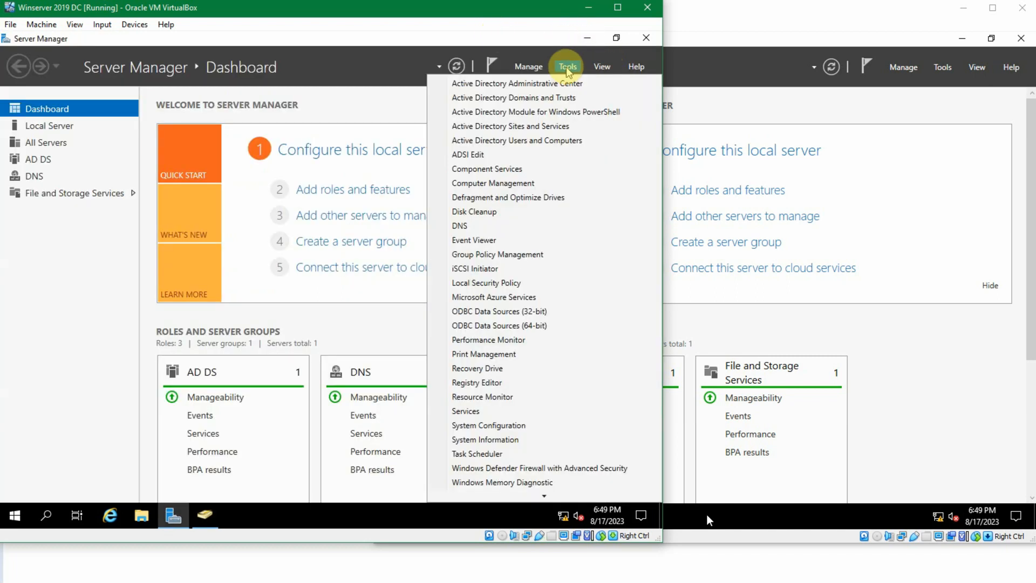
click(532, 255)
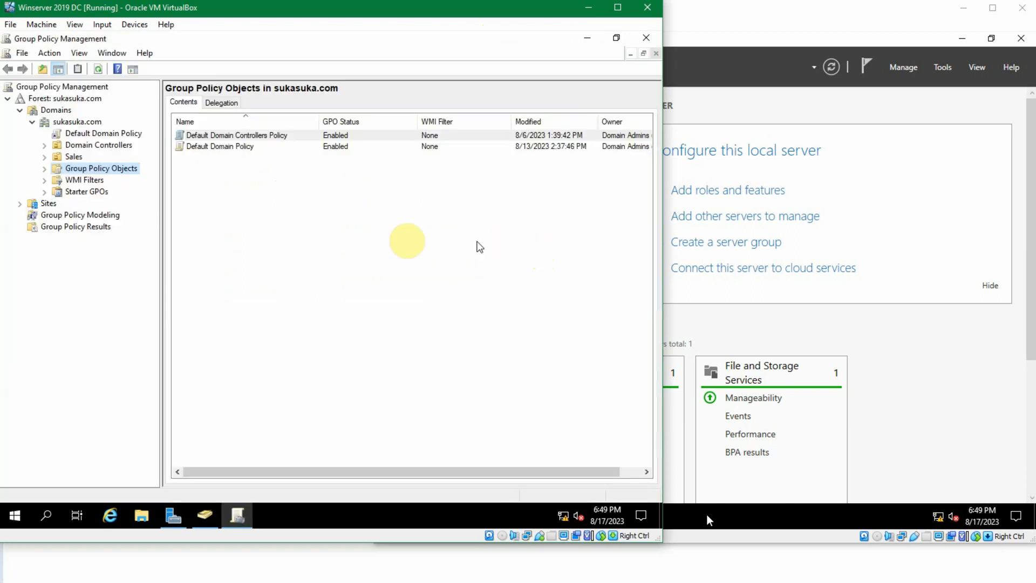
click(219, 206)
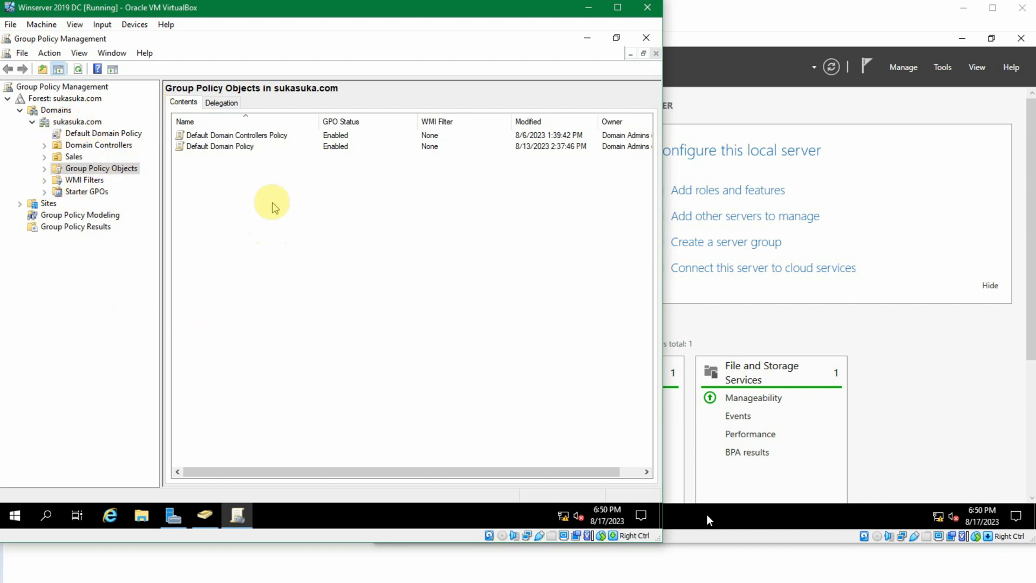
click(98, 171)
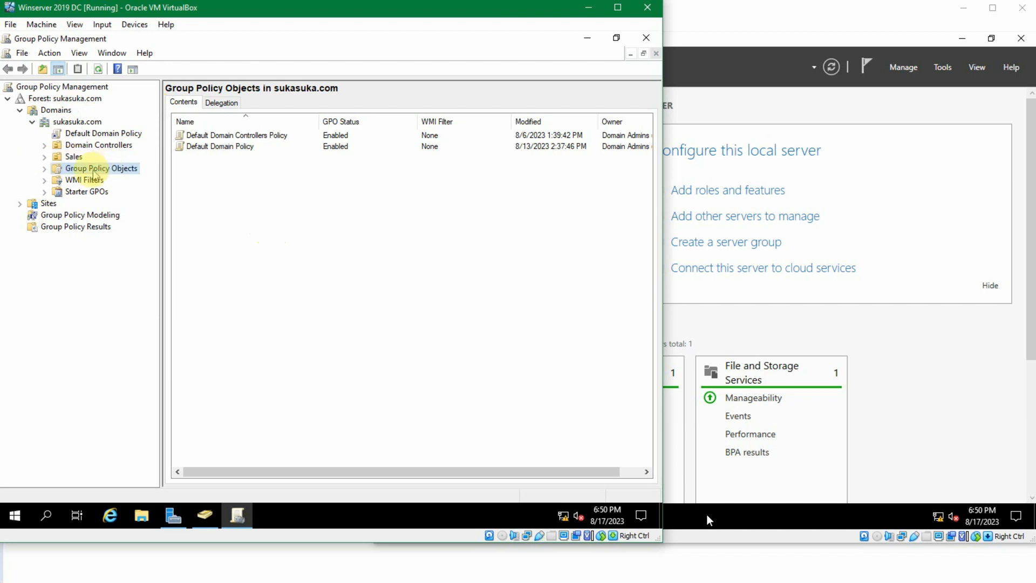
- Create a new Group Policy Object named "Instal 7-Zip" in the Group Policy Objects container
click(182, 171)
click(101, 171)
right_click(212, 166)
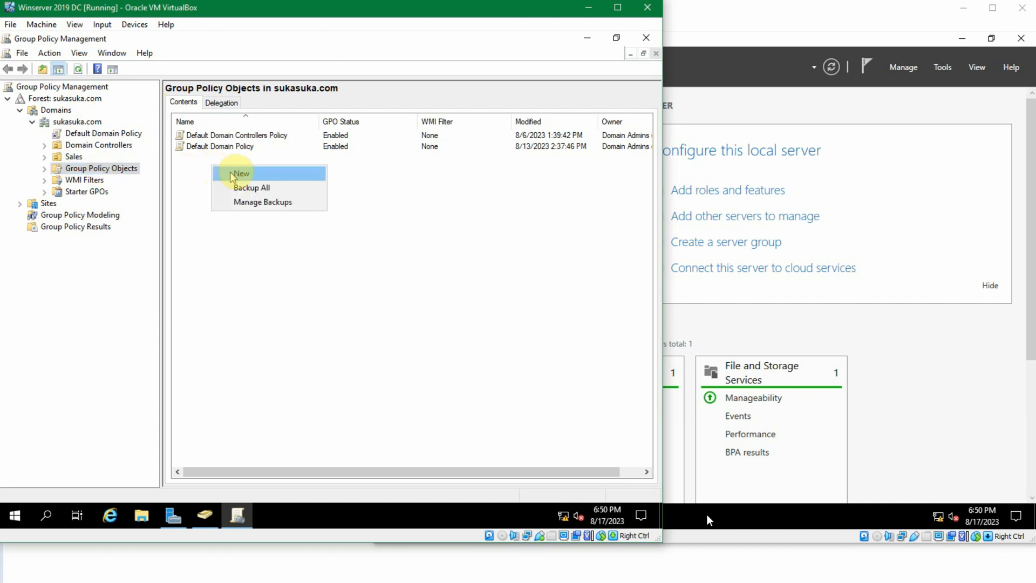
click(232, 173)
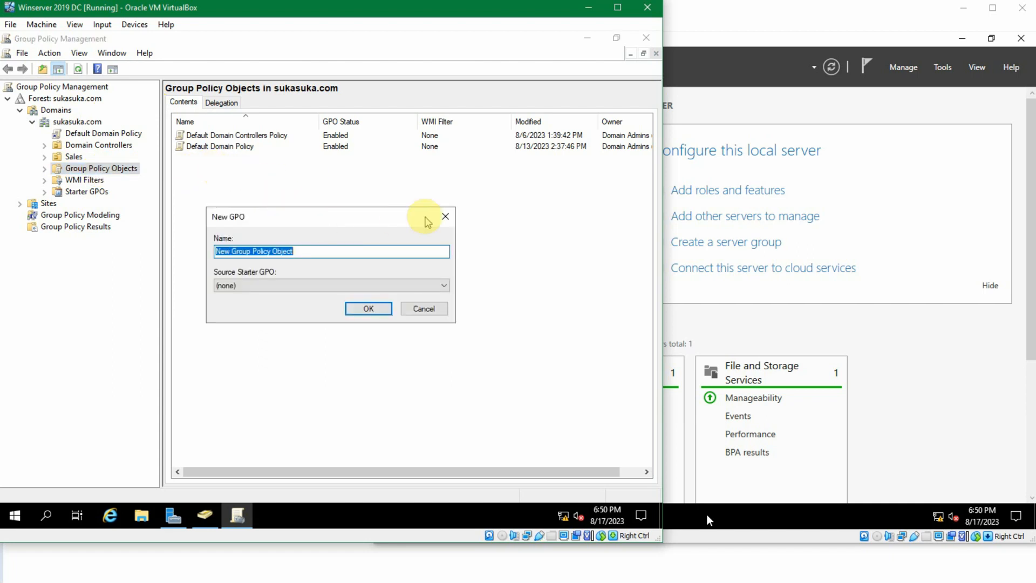
text(Instal 7-Zip)
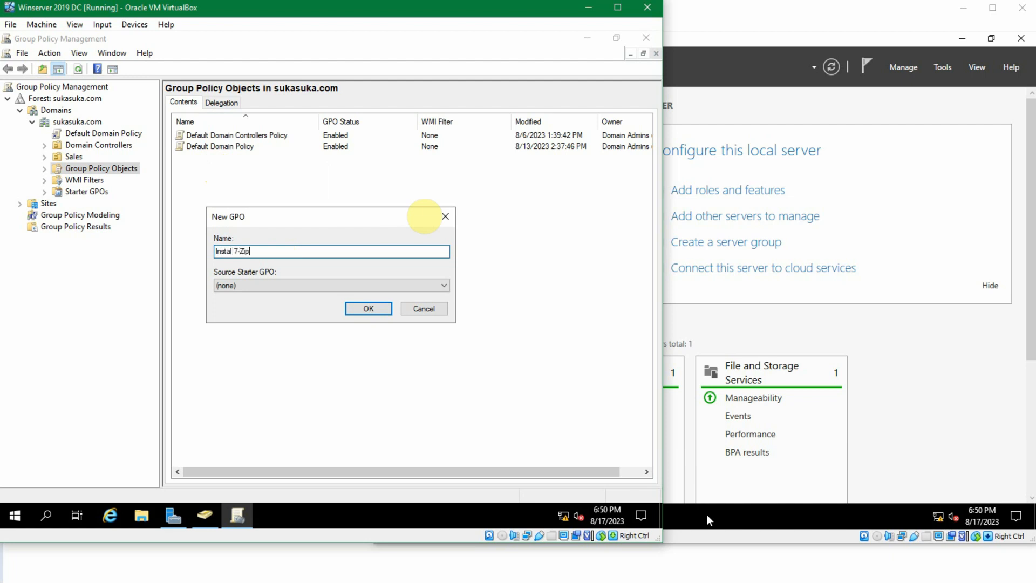
click(382, 308)
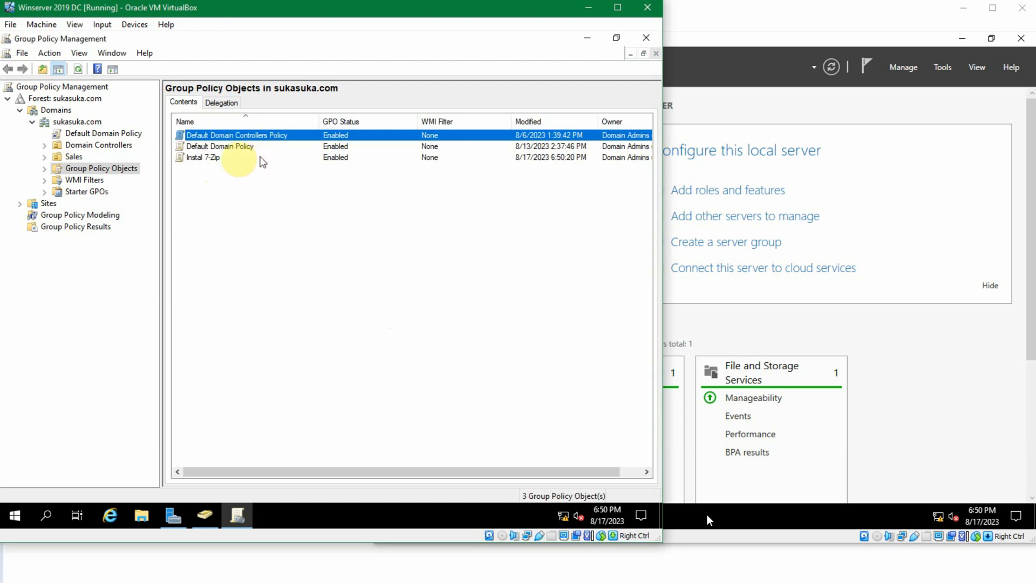
- Open the Instal 7-Zip GPO for editing and maximize the Group Policy Management Editor window
right_click(203, 161)
click(230, 168)
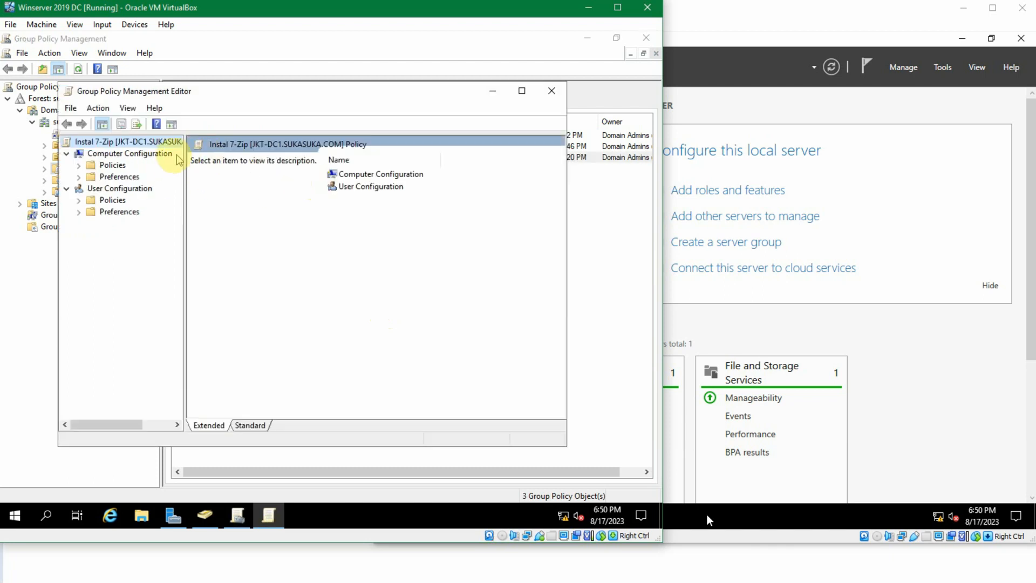
double_click(297, 93)
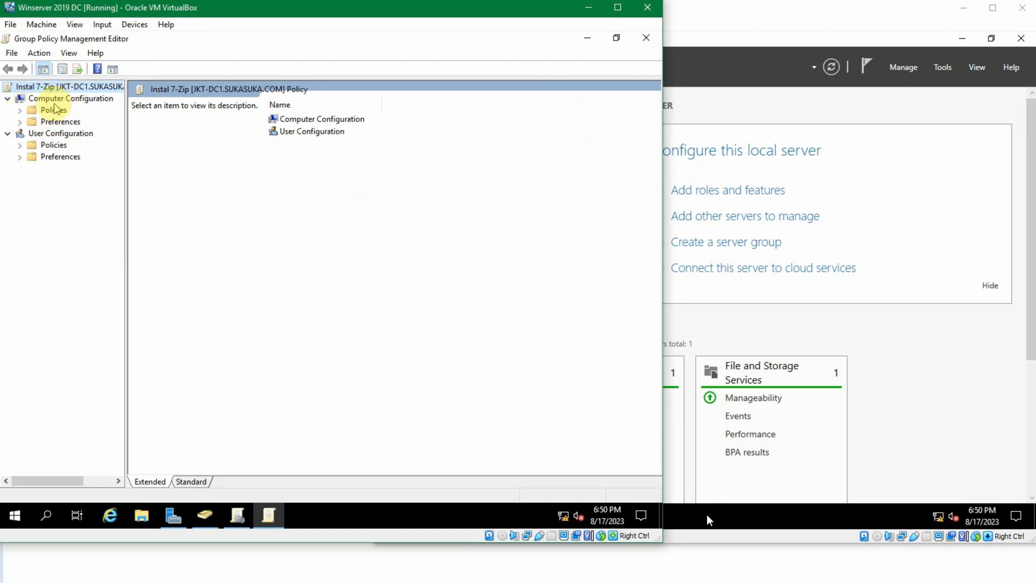
- Browse the GPO's Computer and User Configuration policies, then open Computer Configuration > Policies > Software Settings > Software installation
click(72, 98)
click(81, 135)
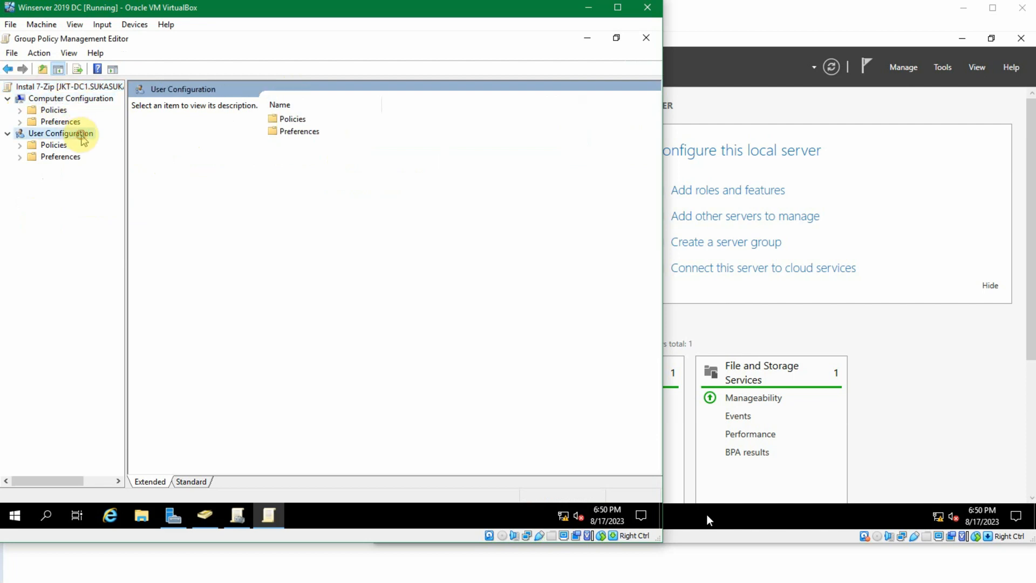
click(62, 99)
click(56, 111)
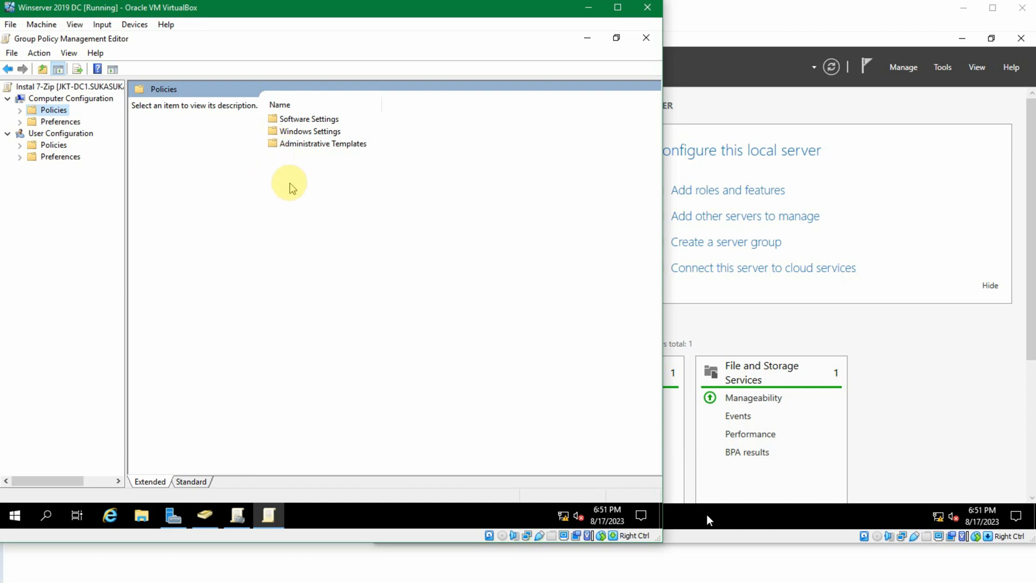
click(49, 146)
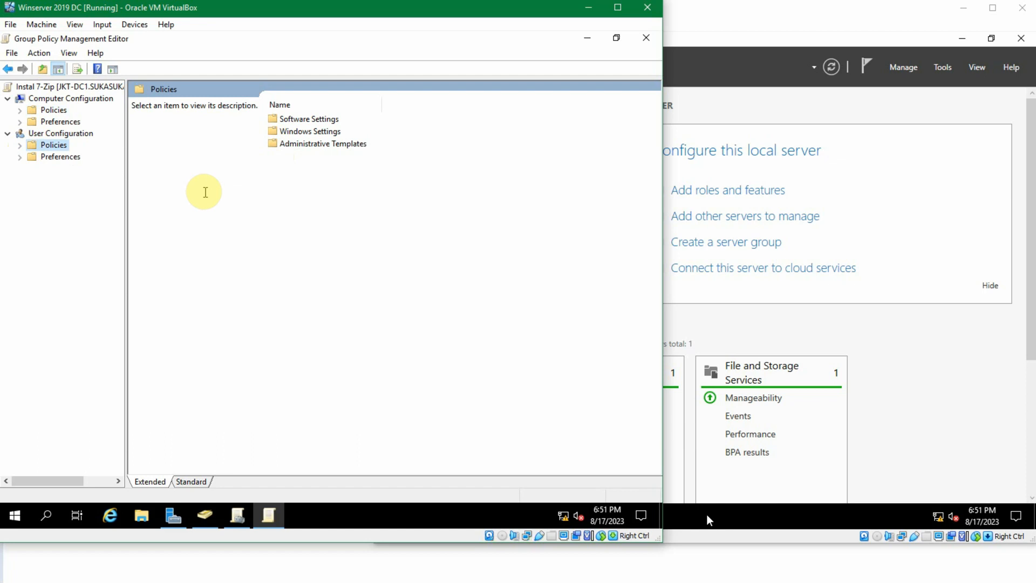
click(54, 110)
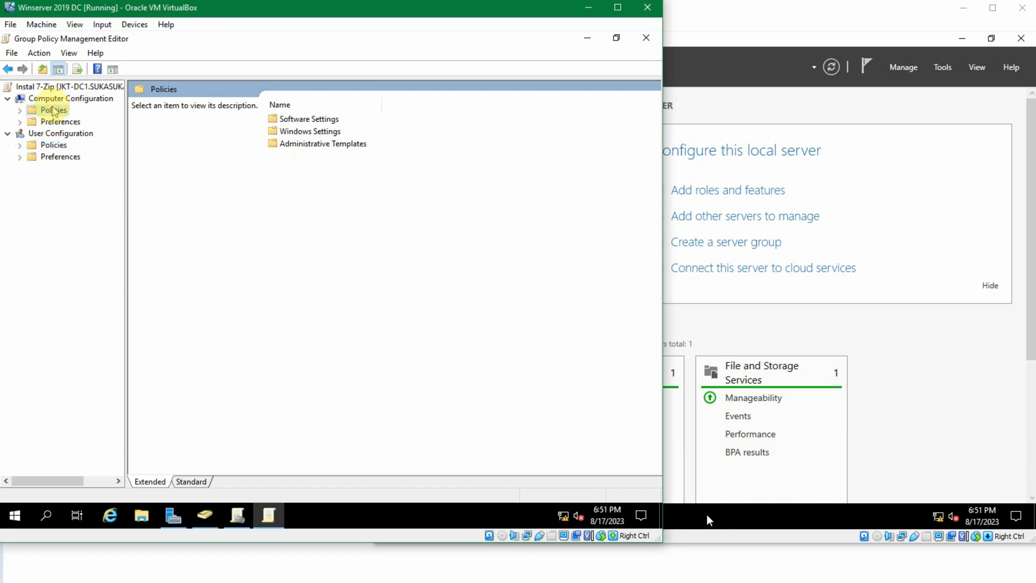
click(19, 111)
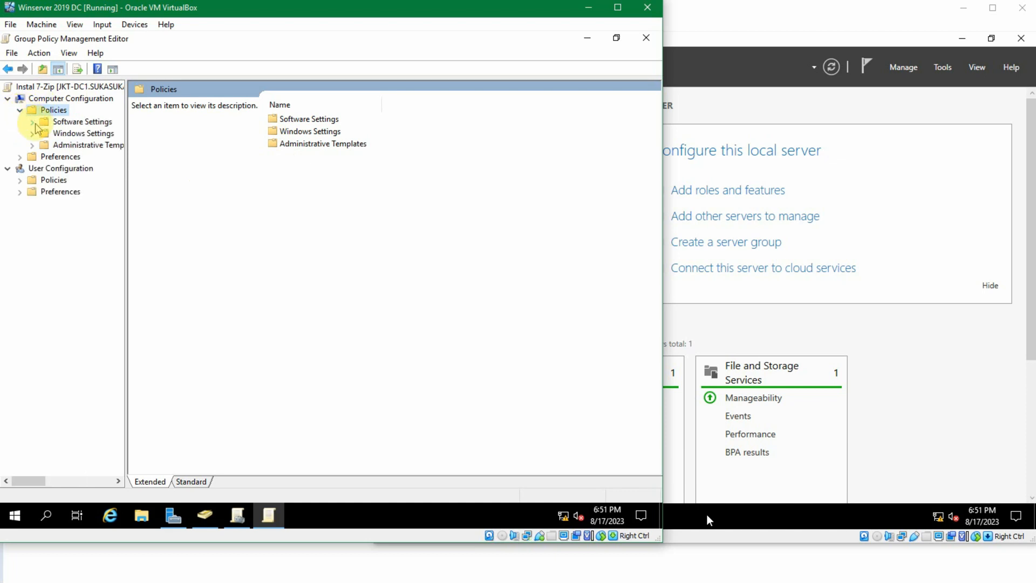
click(32, 121)
click(81, 121)
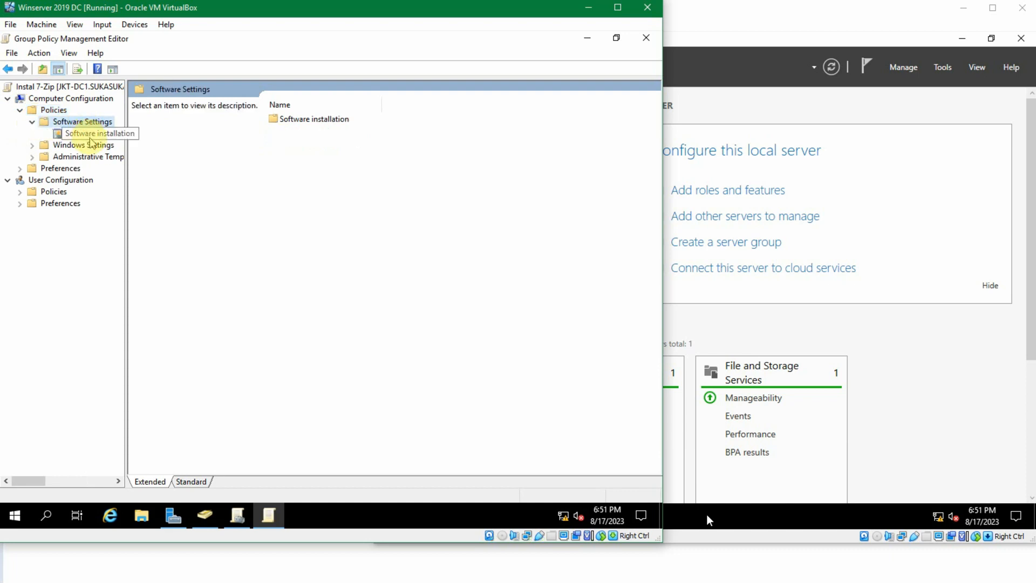
click(81, 134)
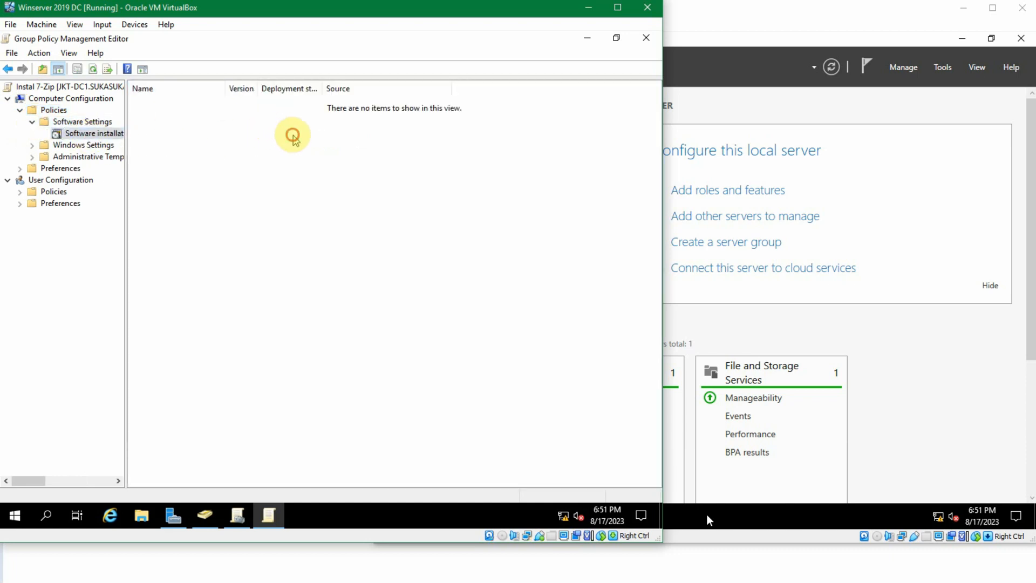
- Start adding a new software installation package and point the file dialog to the \\jkt-dc1\source network path
right_click(246, 128)
mouse_move(298, 137)
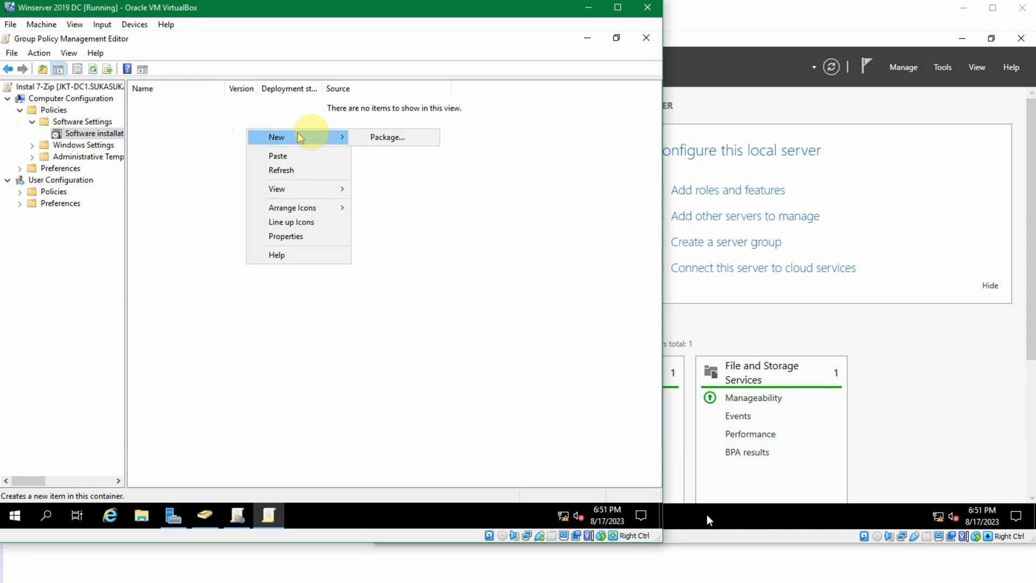
click(375, 137)
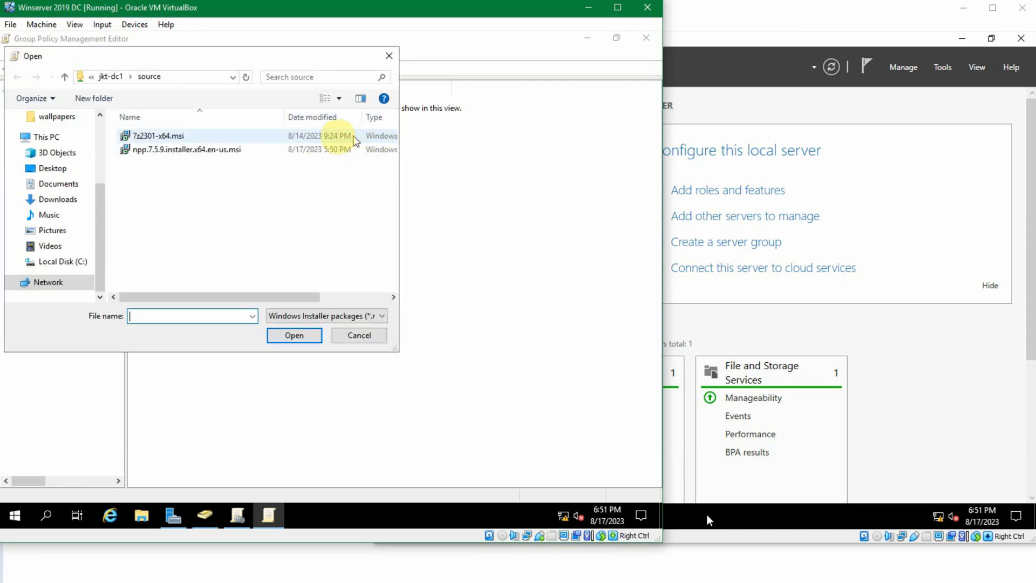
click(80, 263)
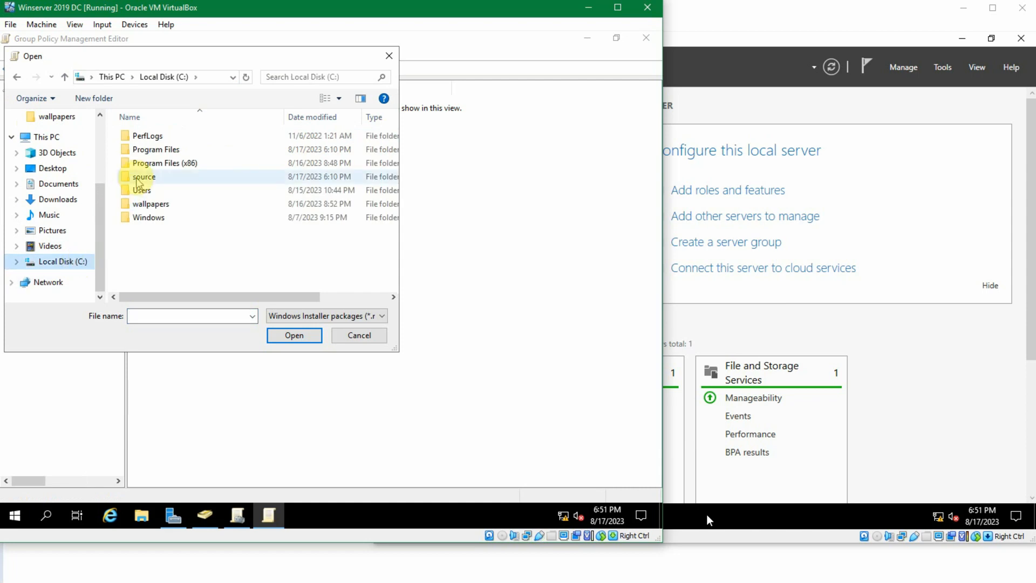
double_click(136, 177)
click(150, 136)
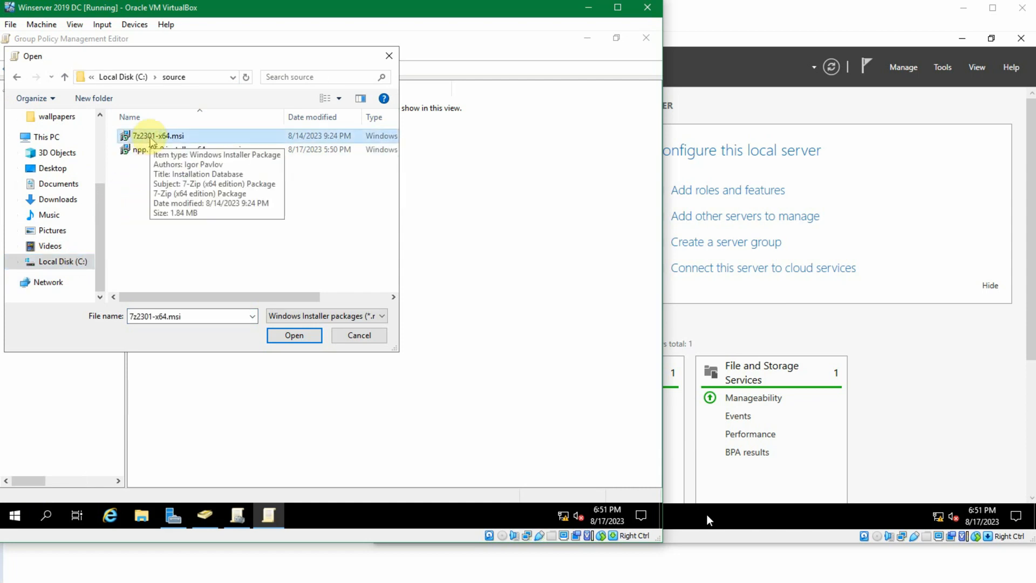
click(200, 78)
click(199, 78)
drag(169, 79, 38, 80)
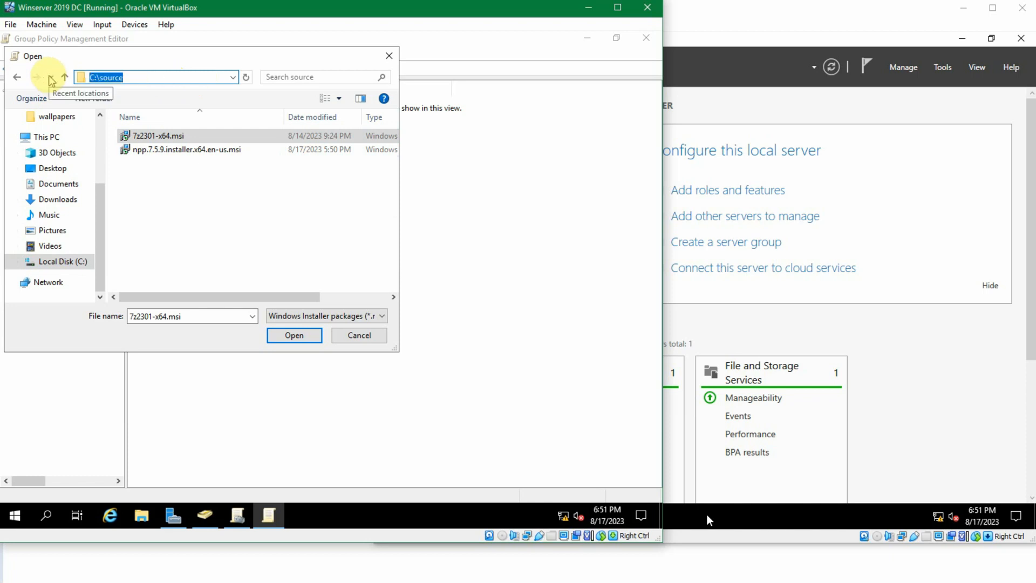
text(\\)
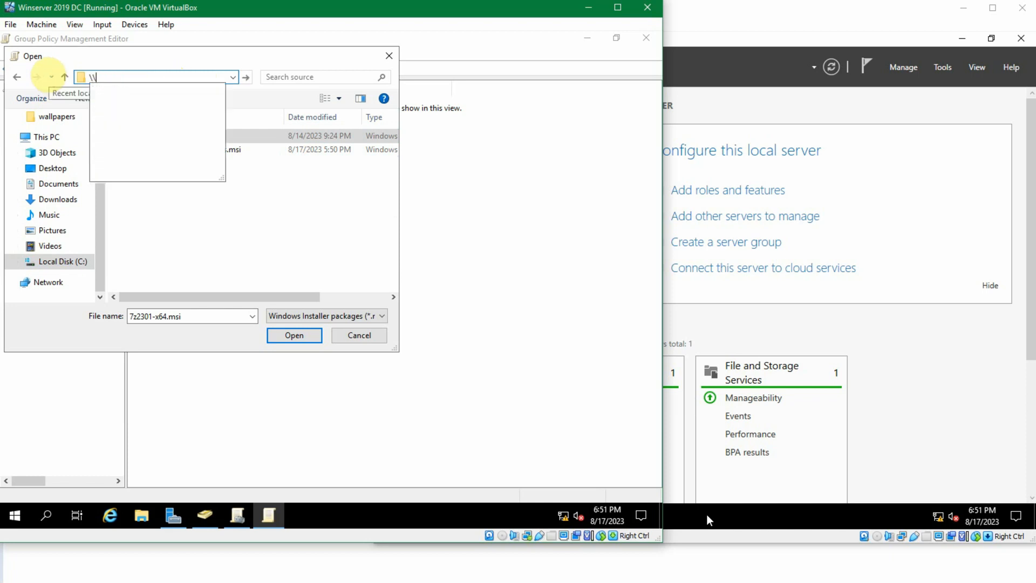
text(jkt-dc1source)
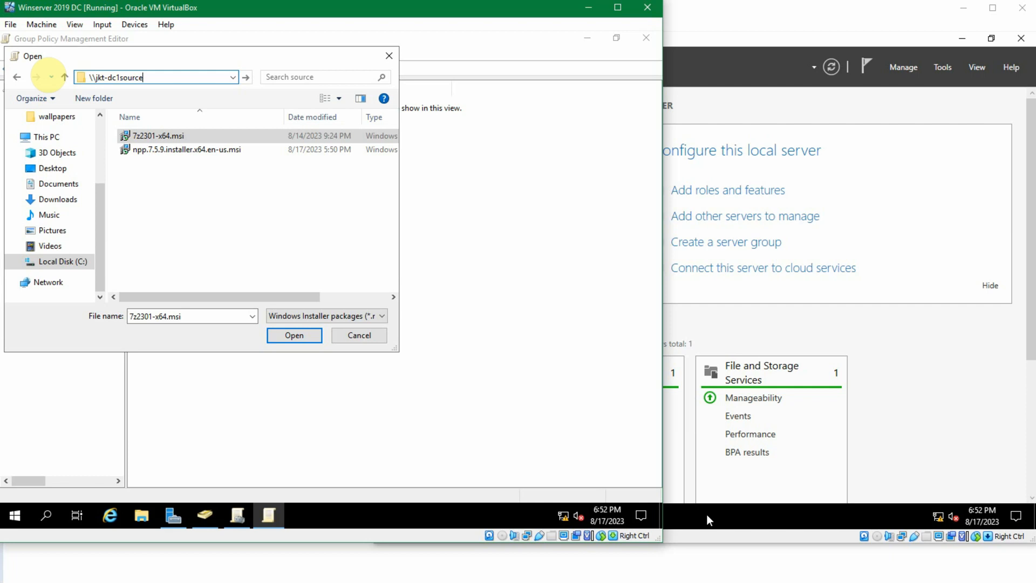
text(\)
key(Return)
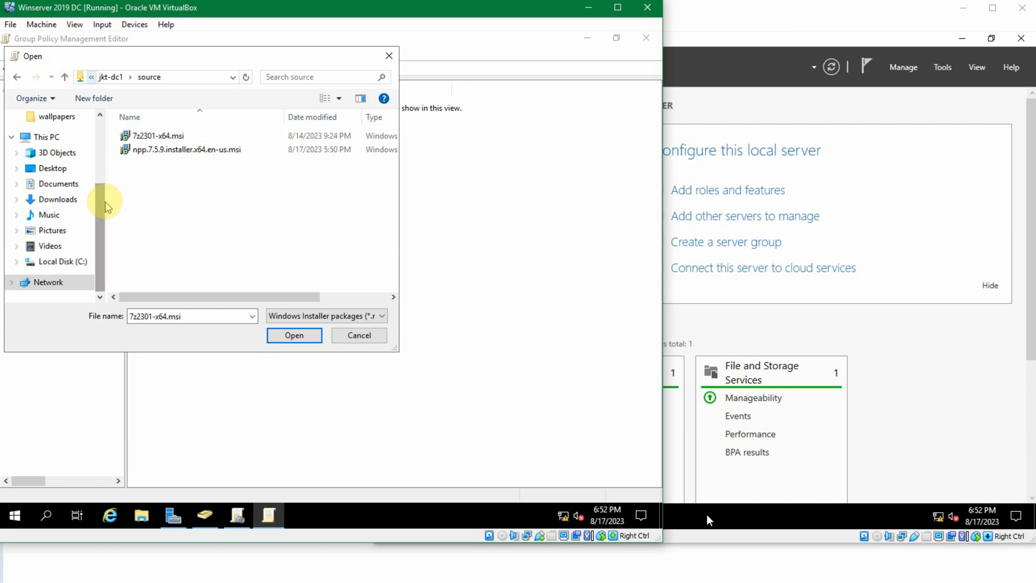
- Select 7z2301-x64.msi and deploy it with the Assigned method
click(168, 136)
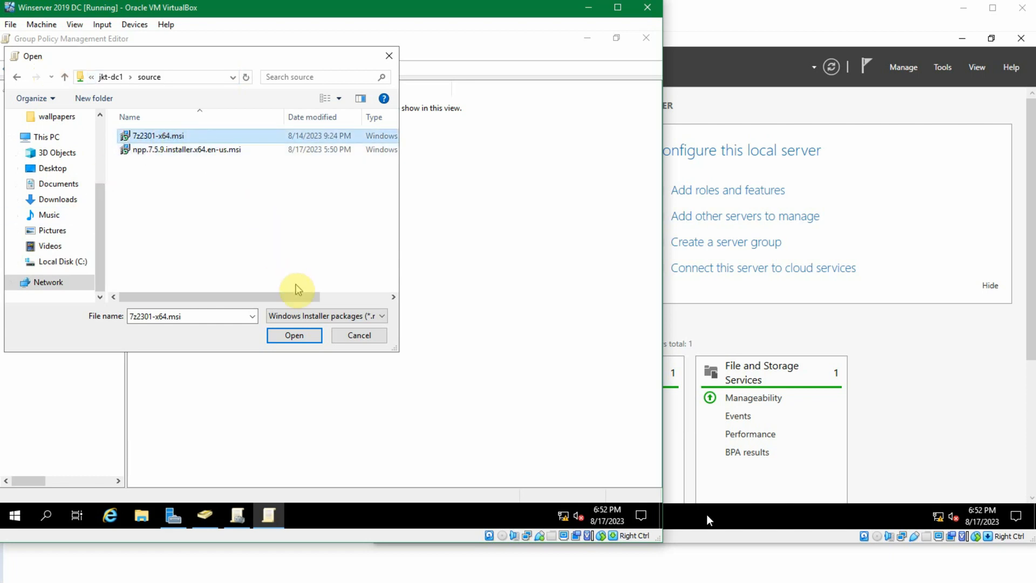
click(309, 344)
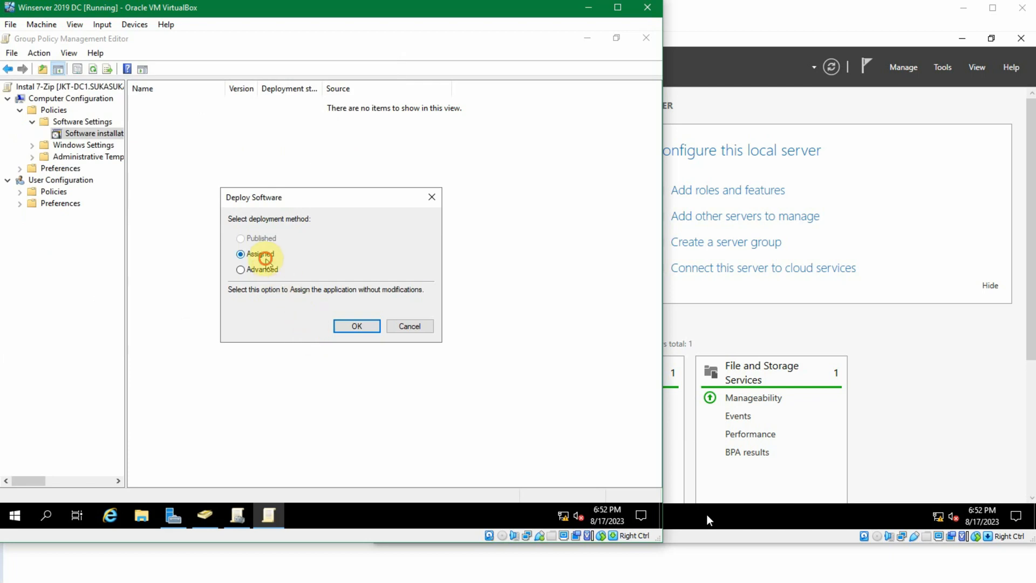
click(357, 326)
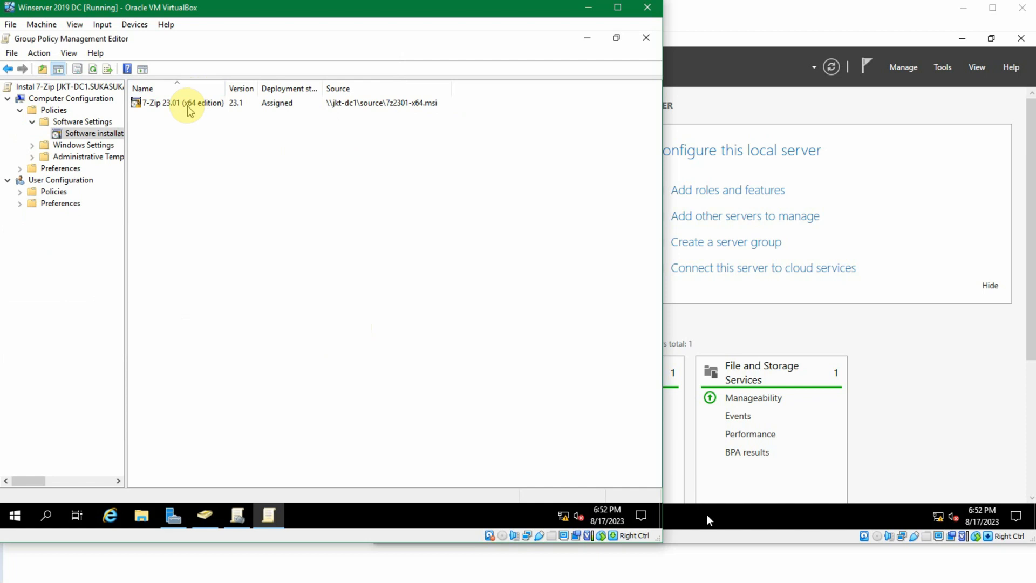
- In the 7-Zip package's properties, enable uninstalling when it falls out of scope and installing the application at logon
click(188, 106)
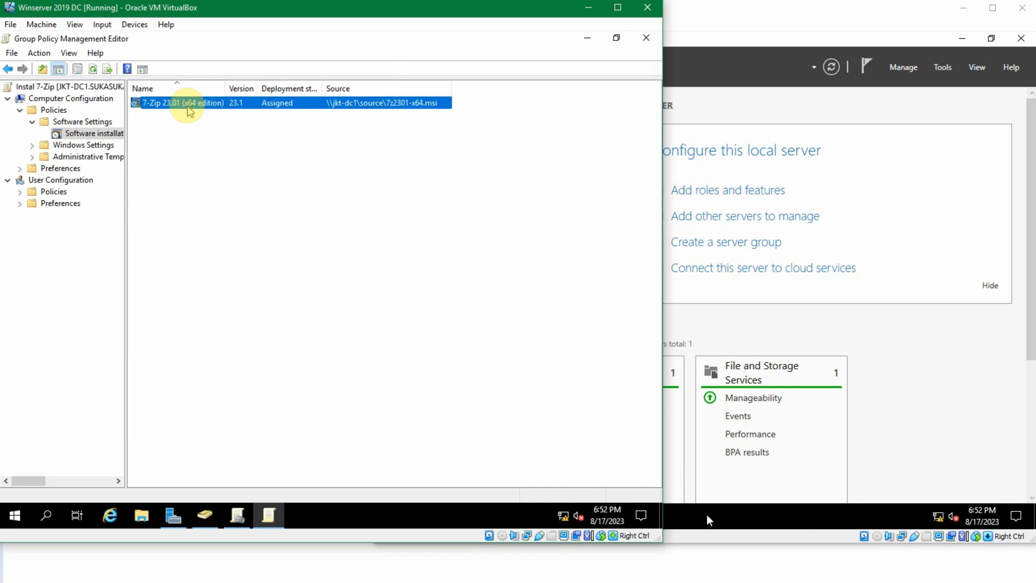
right_click(185, 108)
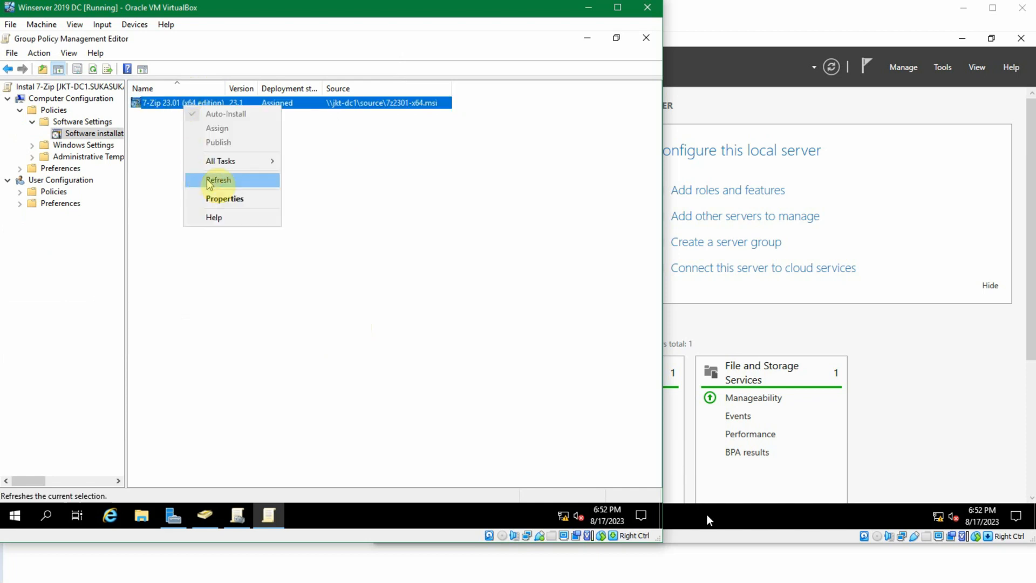
click(236, 198)
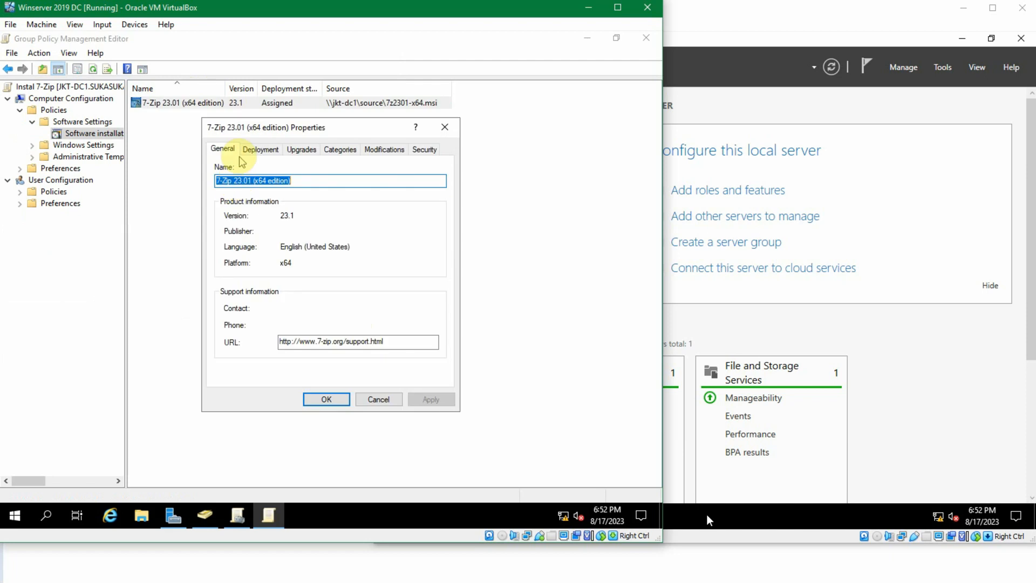
click(244, 151)
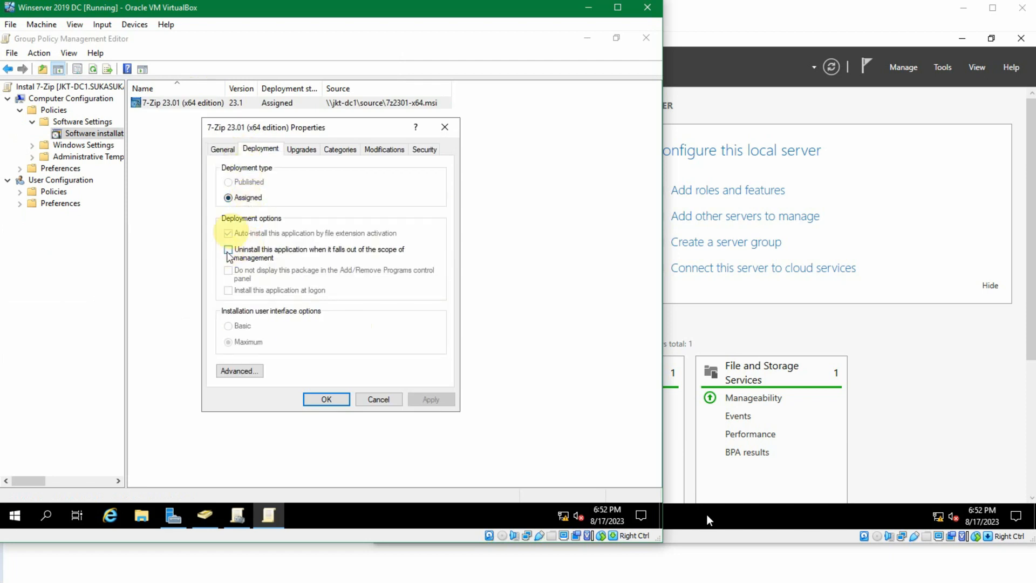
click(232, 197)
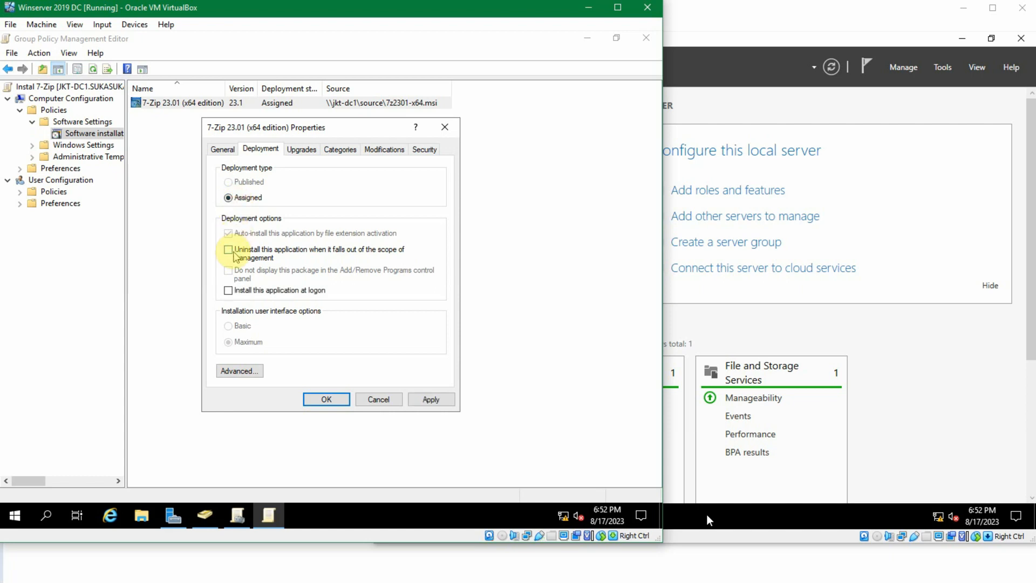
click(234, 254)
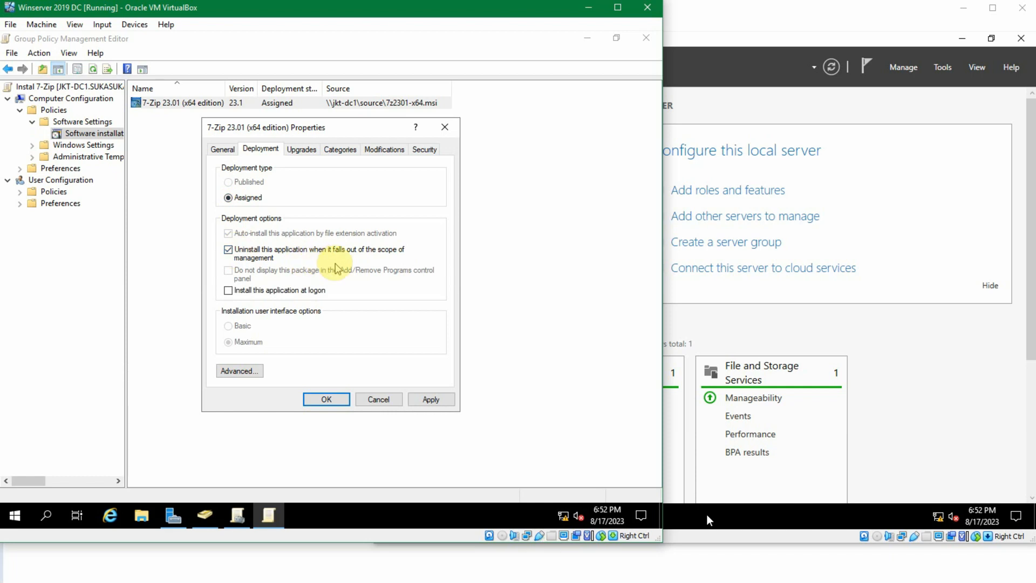
click(251, 291)
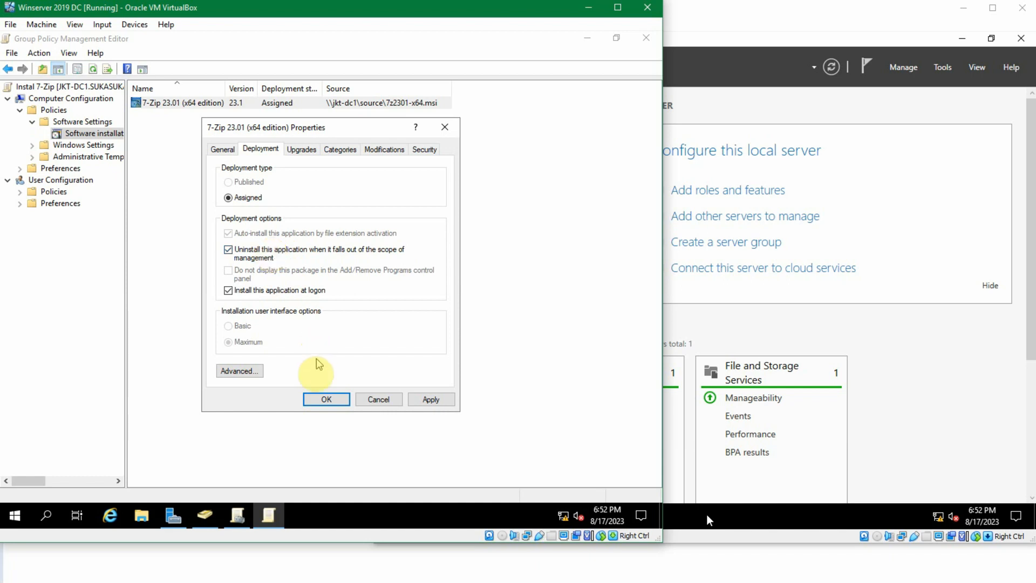
click(328, 402)
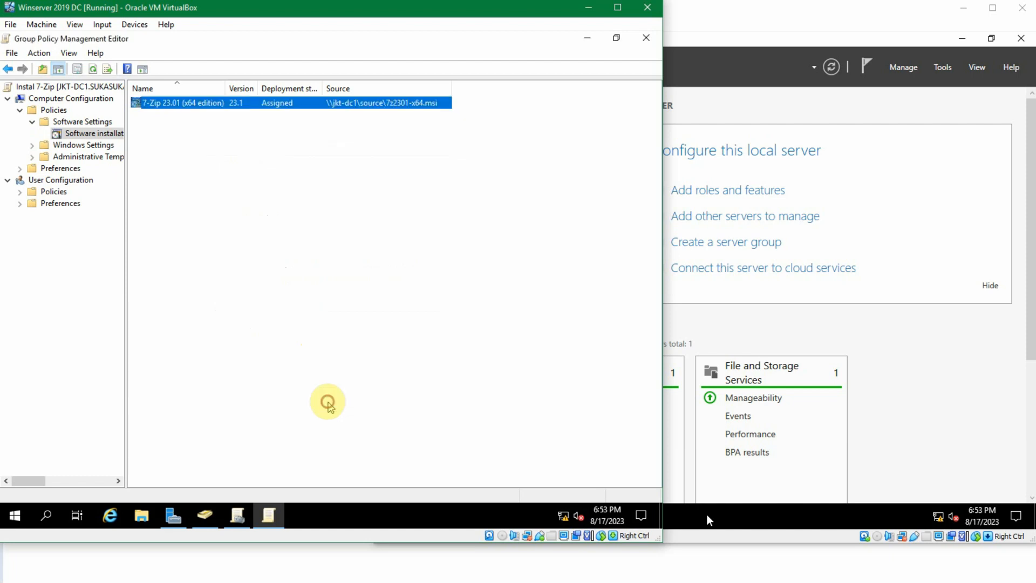
- Return to the Group Policy Management console
click(329, 372)
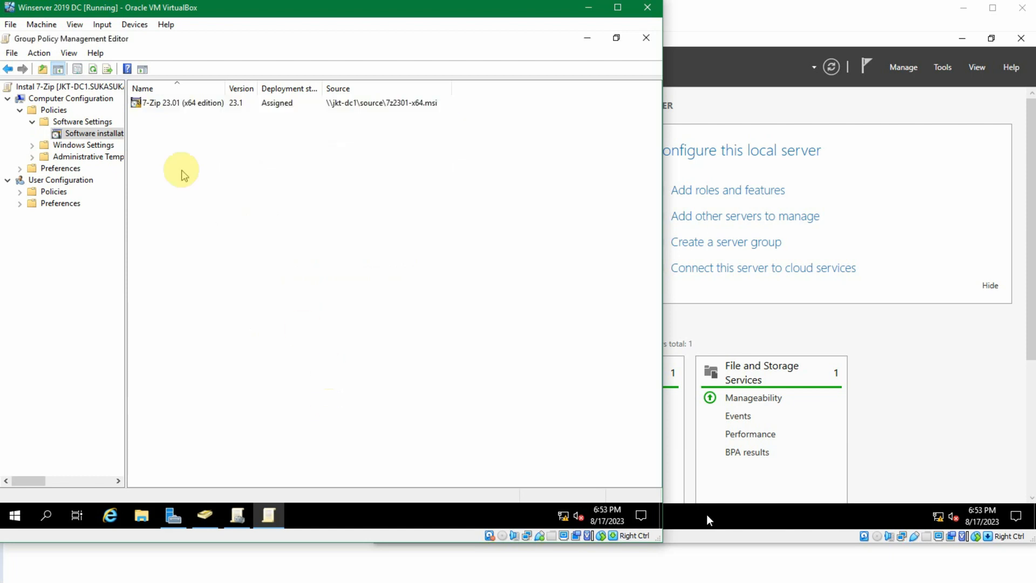
click(144, 103)
click(233, 135)
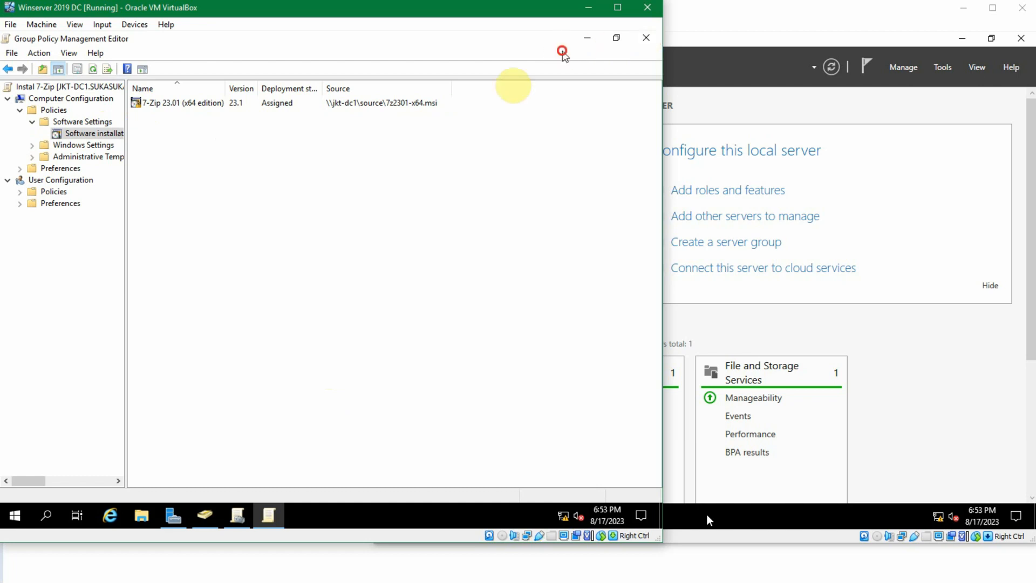
click(237, 516)
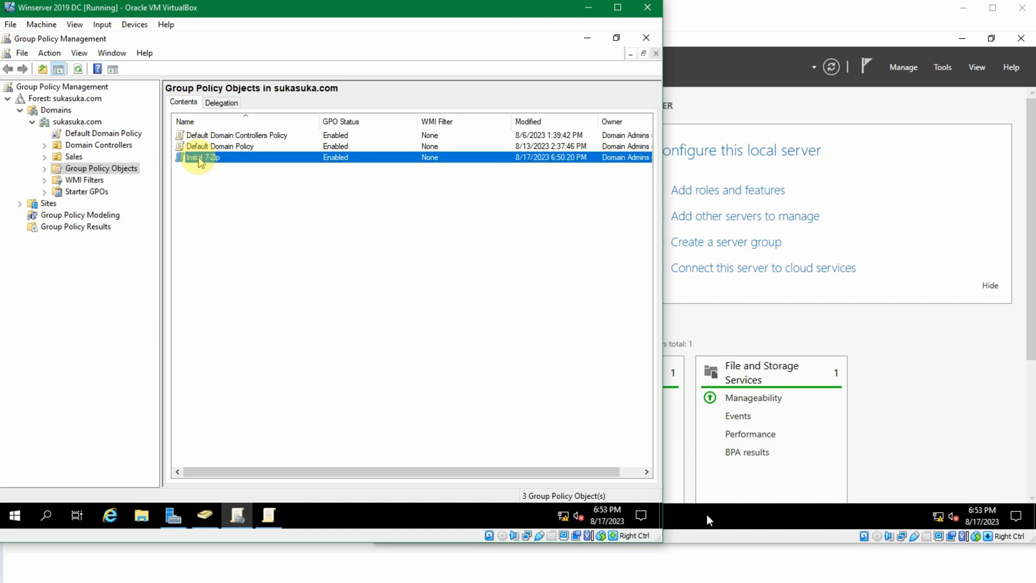
- Link the existing Instal 7-Zip GPO to the sukasuka.com domain
click(224, 172)
click(204, 161)
click(197, 180)
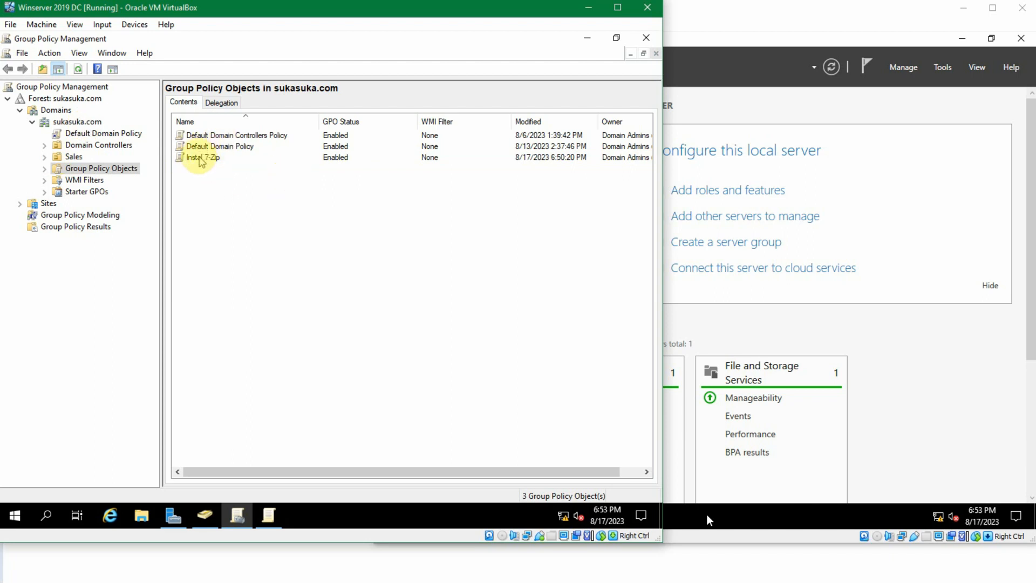
click(188, 157)
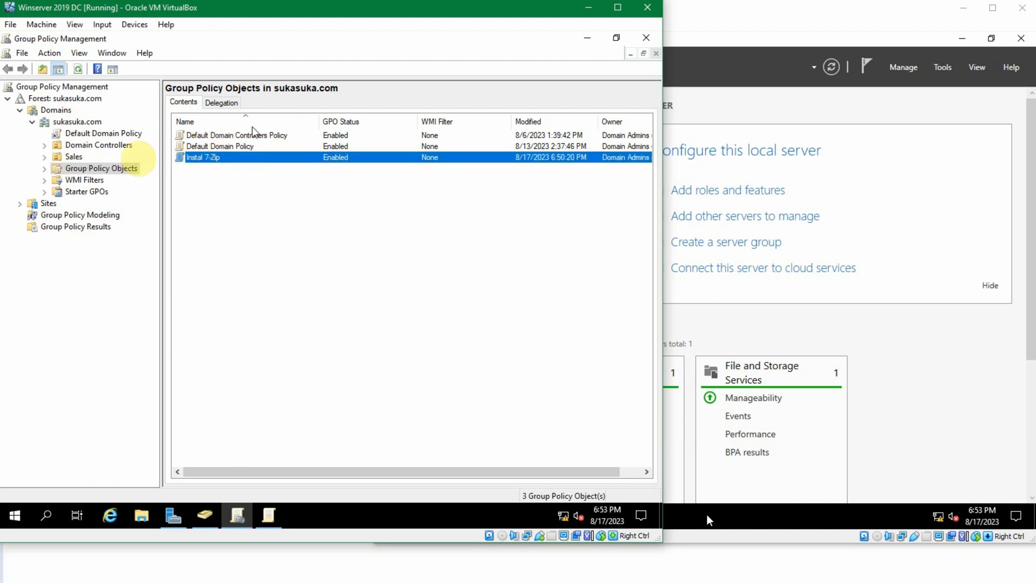
right_click(75, 122)
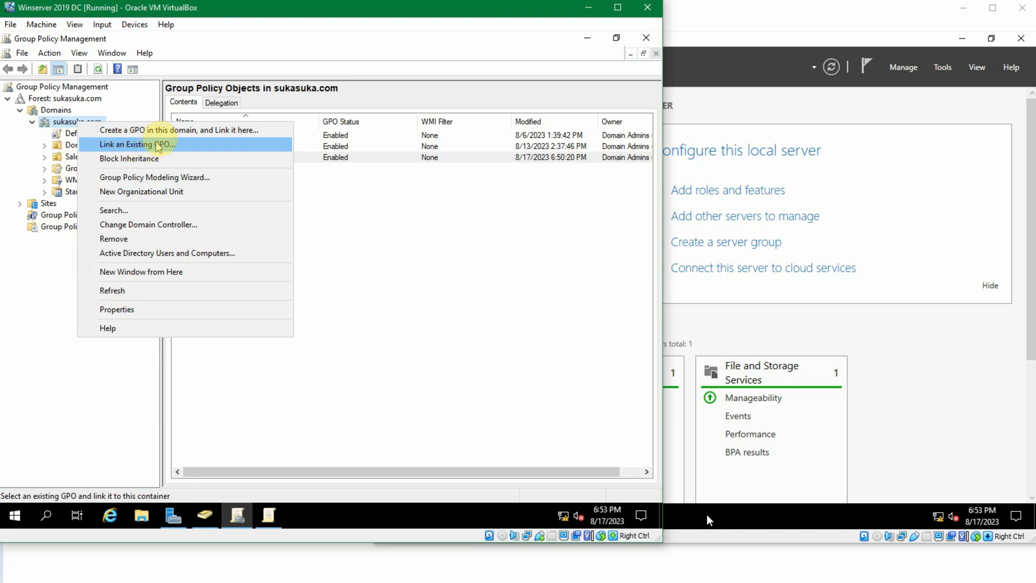
click(194, 151)
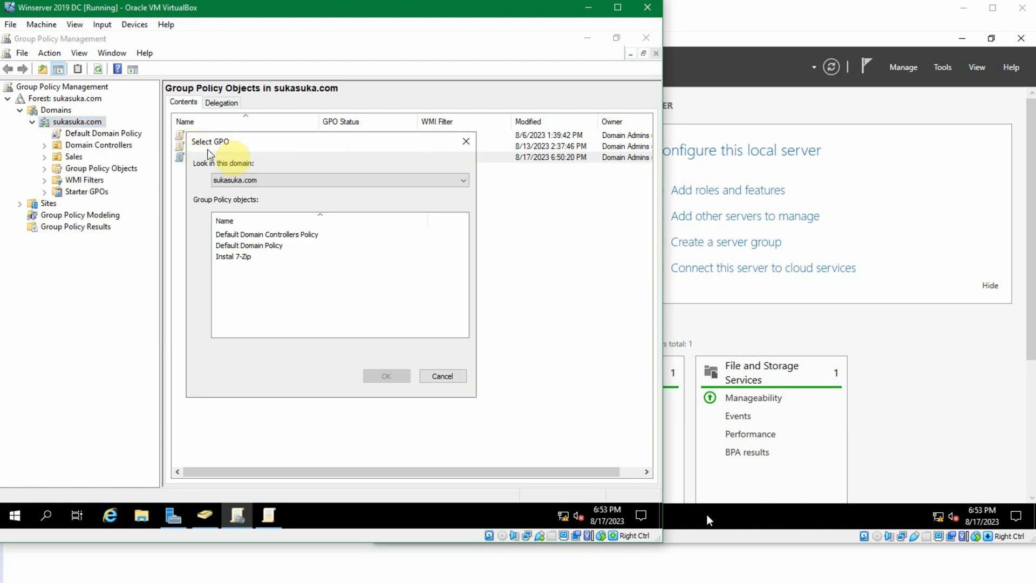
click(242, 257)
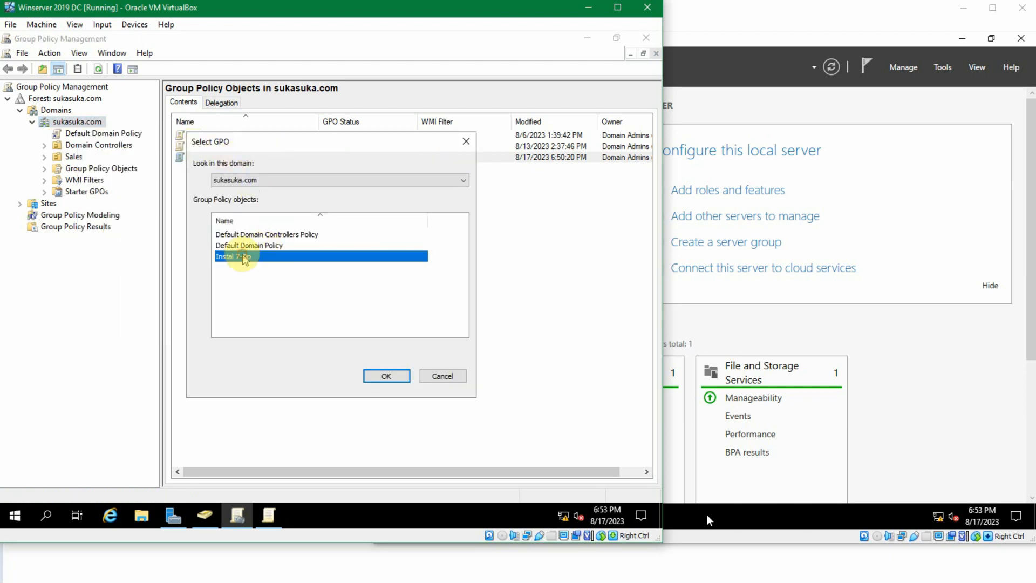
click(387, 376)
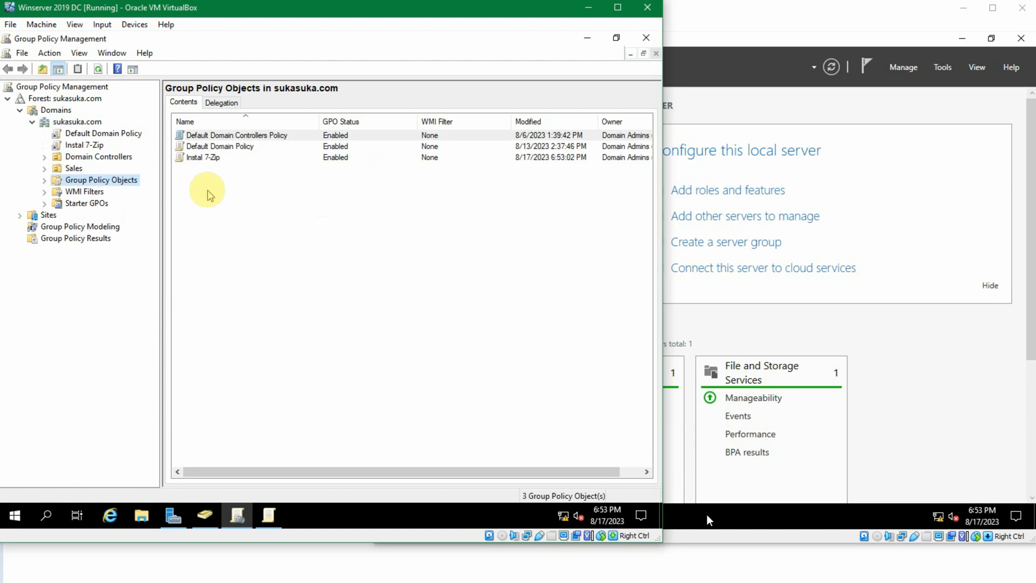
click(211, 160)
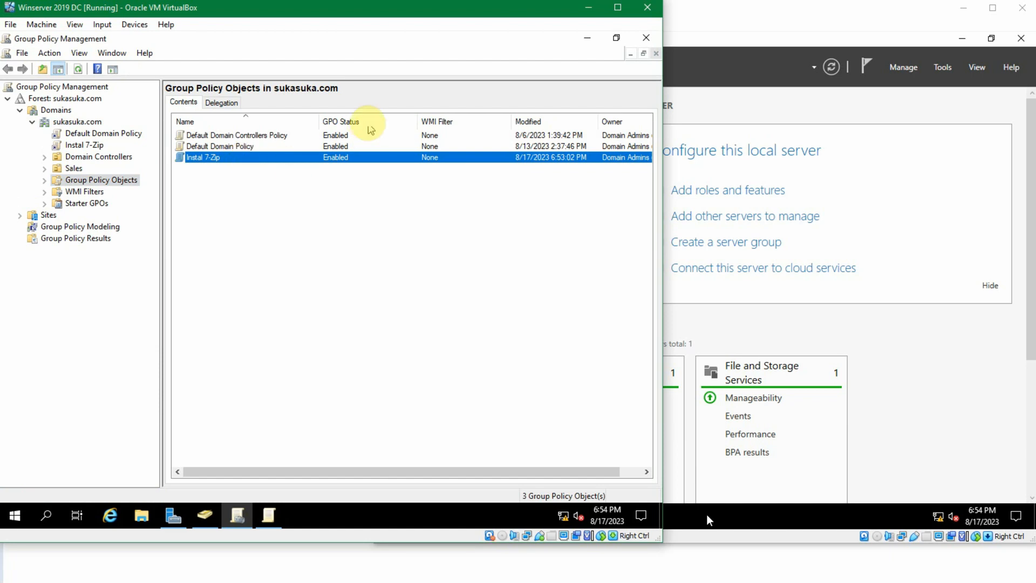
- Switch to the Windows 10 1 virtual machine and sign in with the user's password
click(489, 582)
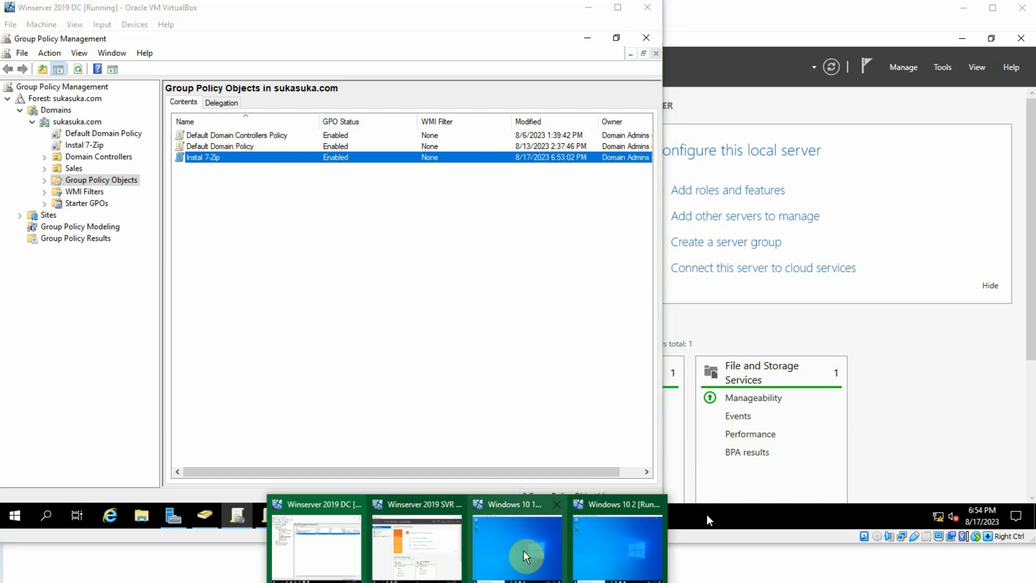
click(521, 531)
click(488, 381)
text(•••••••••••)
key(Return)
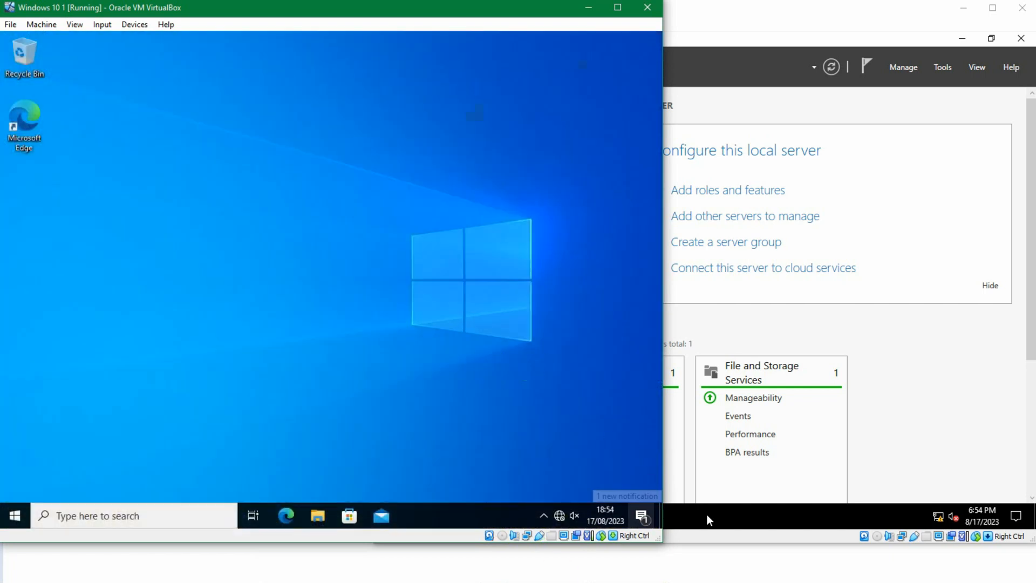
- Switch to the Windows 10 2 virtual machine and sign in with the user's password
click(557, 570)
click(613, 542)
click(711, 306)
text(•••••••••••)
key(Return)
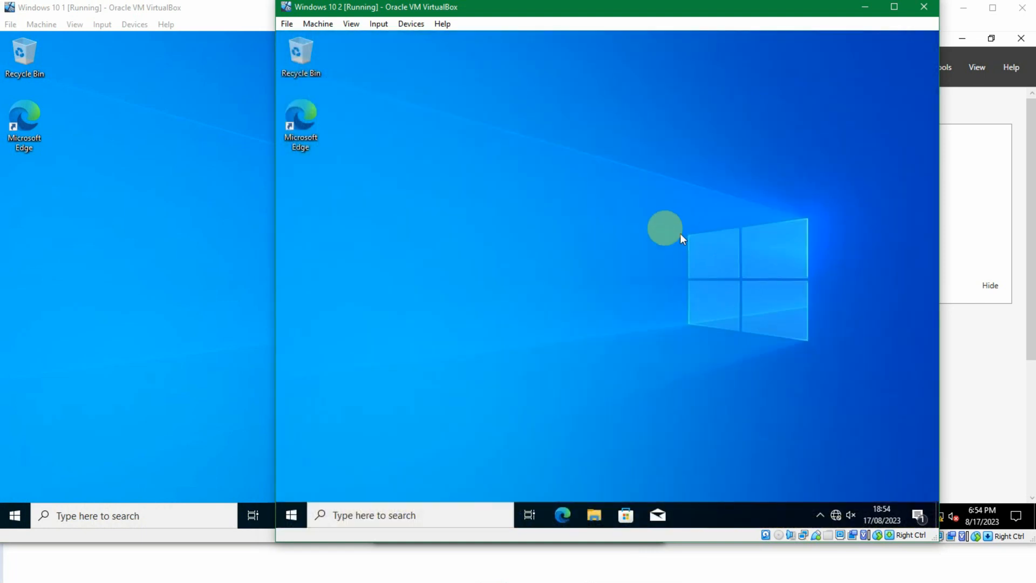
- On the first client, open a Command Prompt and run gpupdate /force
click(206, 205)
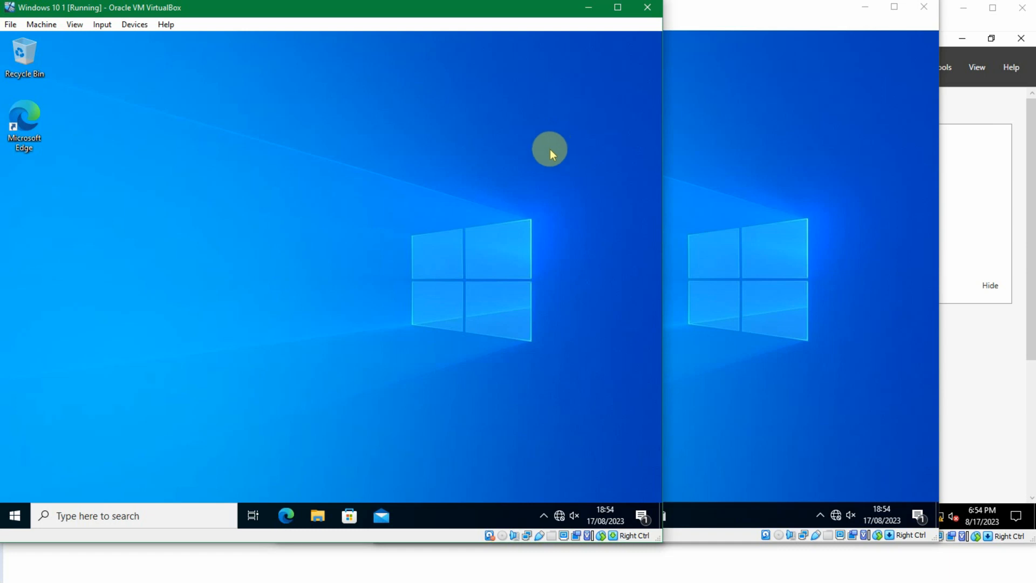
click(14, 517)
text(cmd)
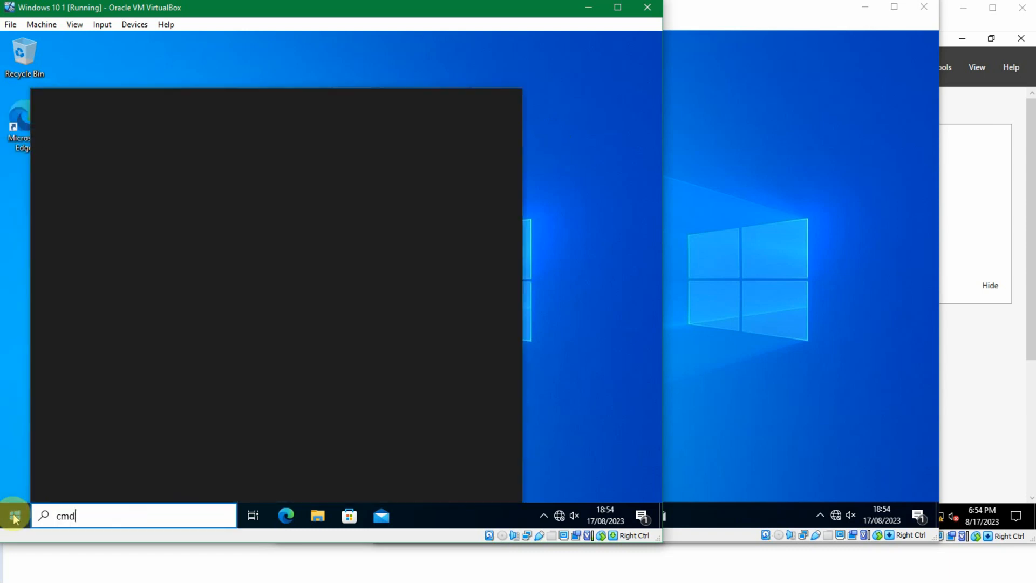
key(Return)
text(gpupda)
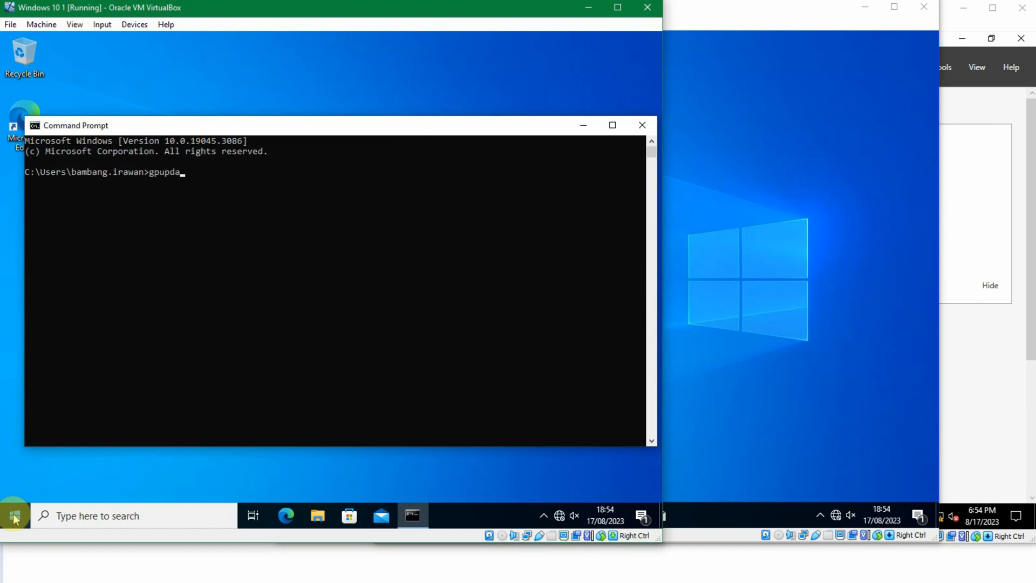
text(te /force)
key(Return)
- On the second client, open a command prompt and run gpupdate /force
click(759, 339)
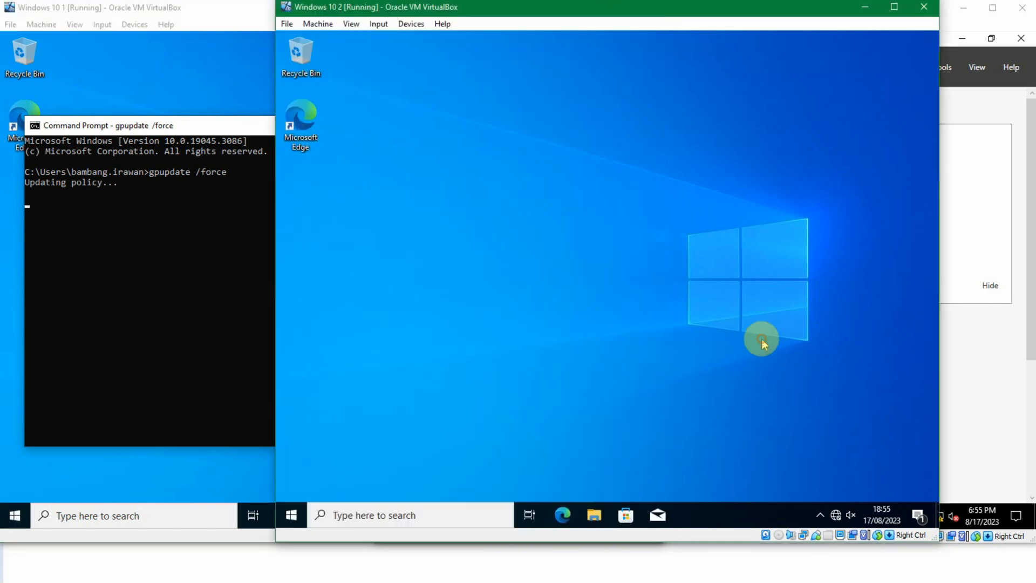
key(super+r)
key(Return)
text(g)
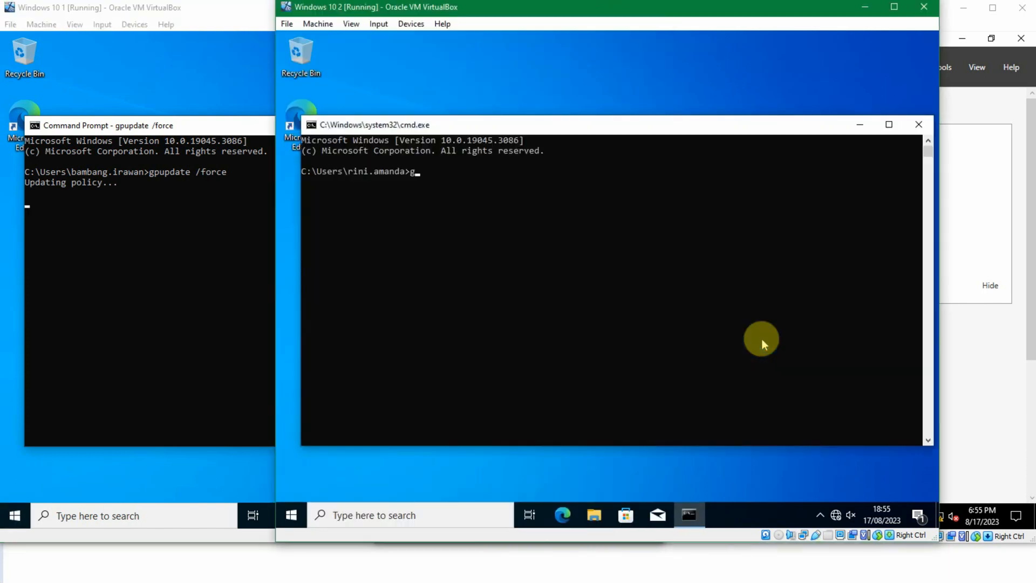
text(pupdate /force)
key(Return)
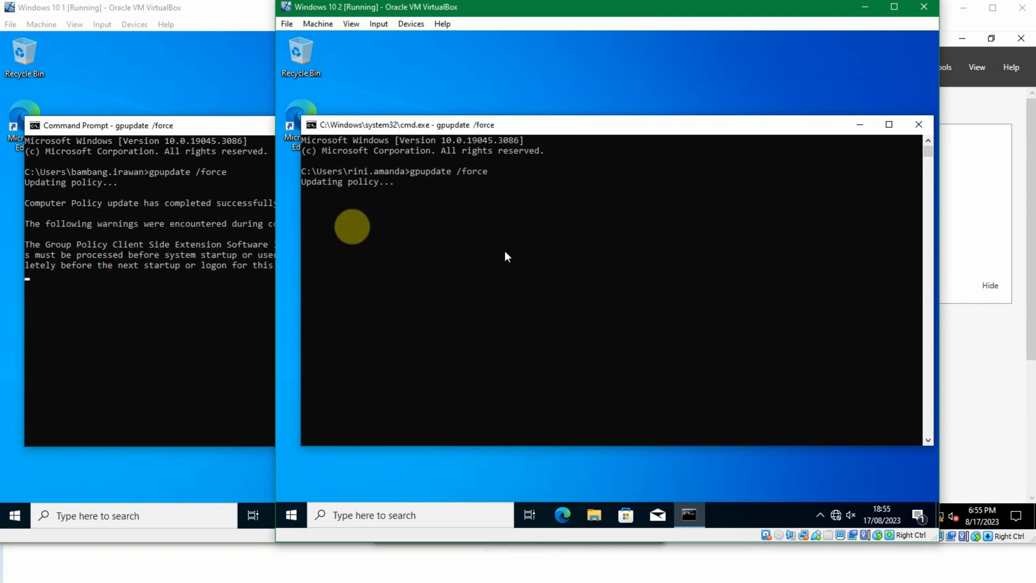
- Confirm the restart on the first client with y and close the sign-out notice
click(214, 130)
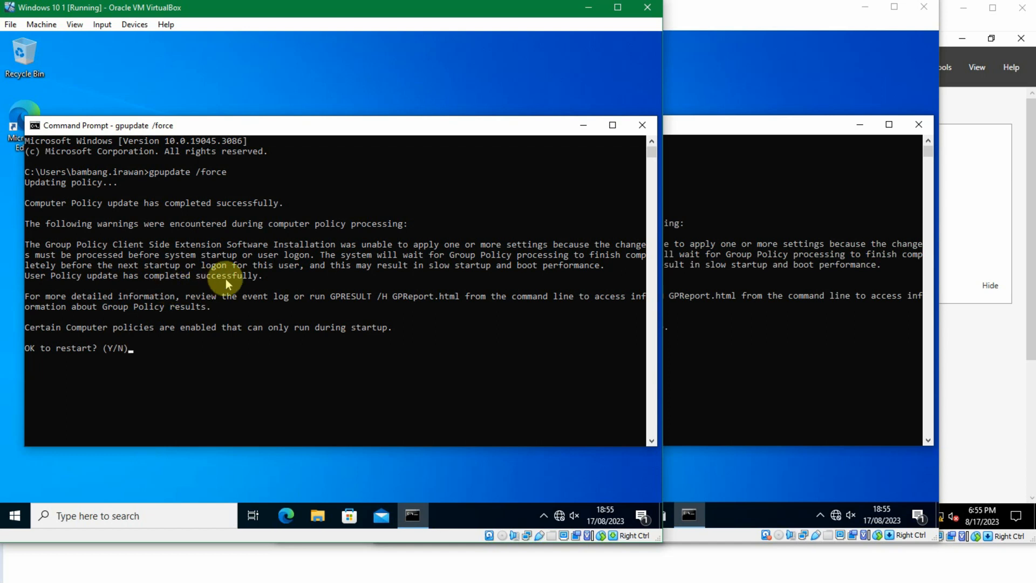
text(y)
key(Return)
click(506, 295)
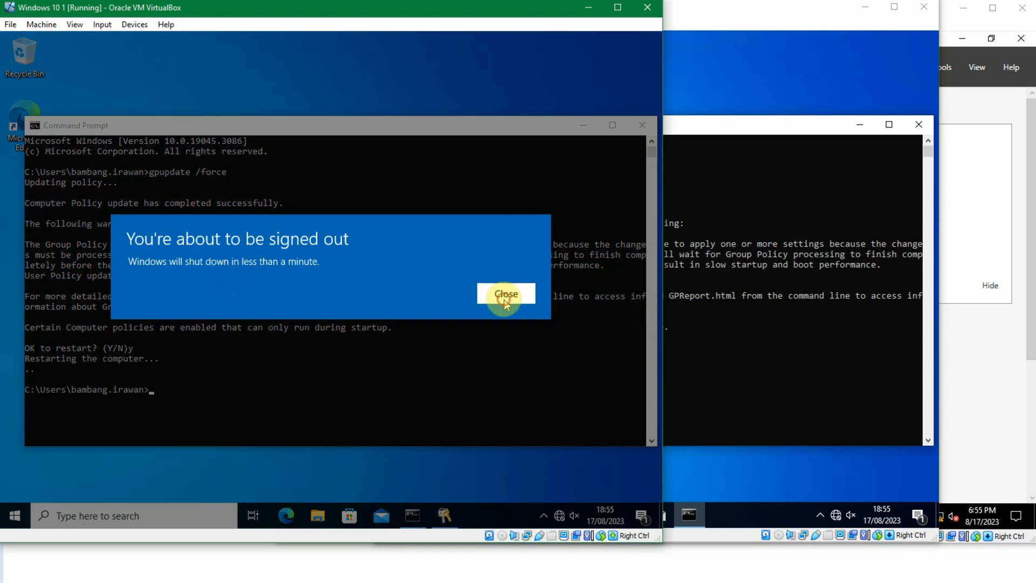
- Confirm the restart on the second client with y and close the sign-out notice
click(719, 125)
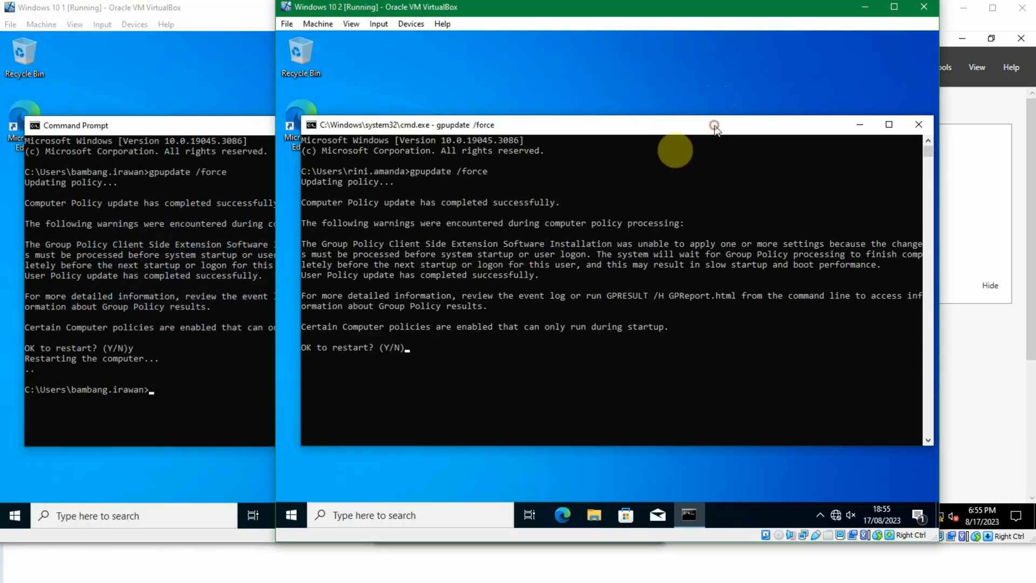
text(y)
key(Return)
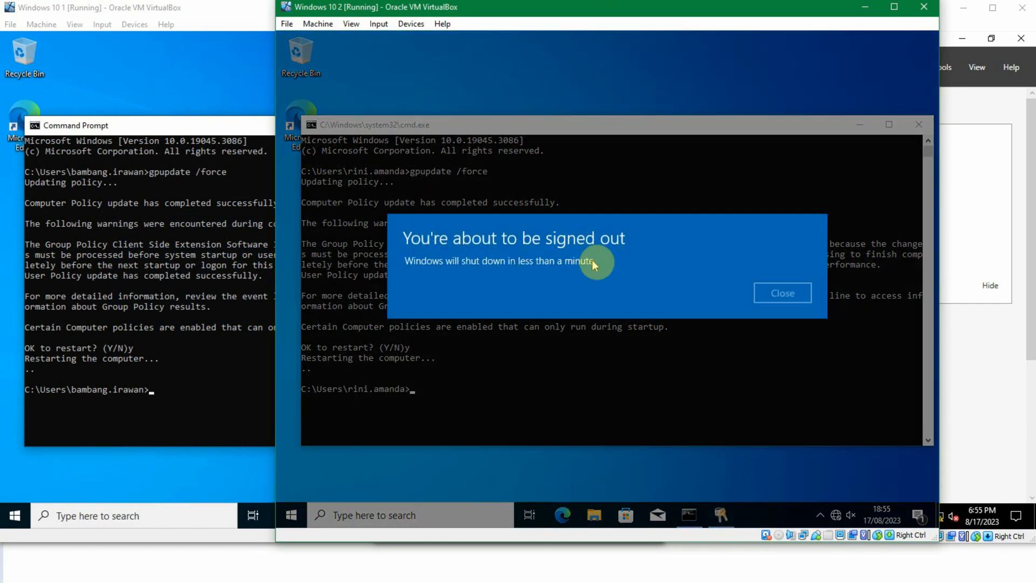
click(806, 296)
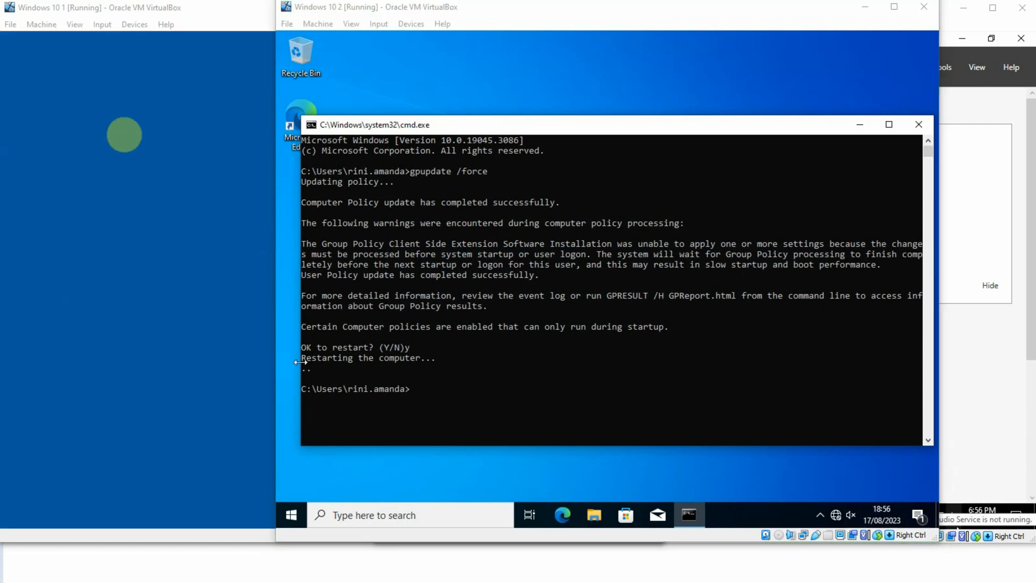
- After the reboot, sign in to the first client with the user's password
click(130, 7)
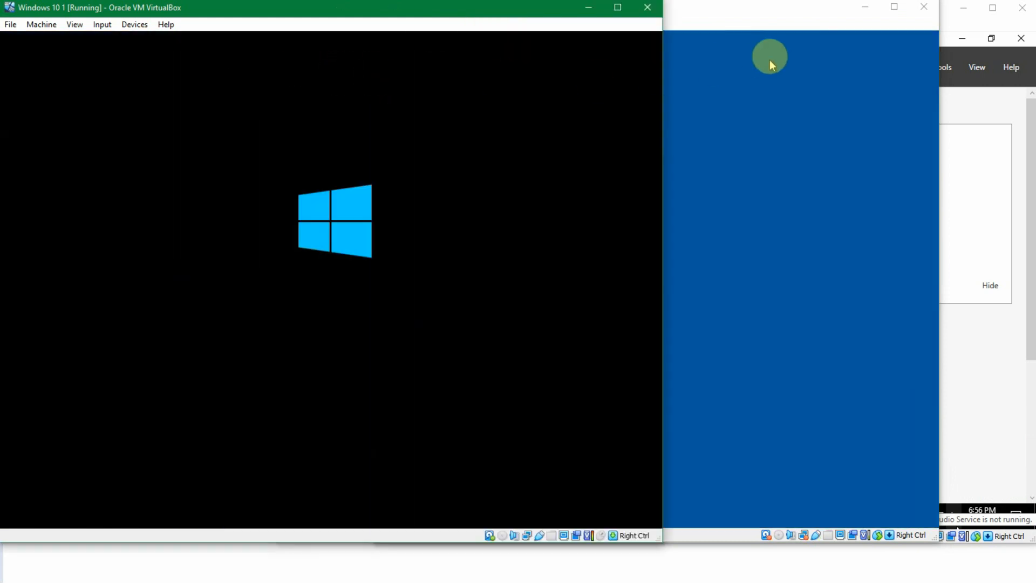
click(765, 24)
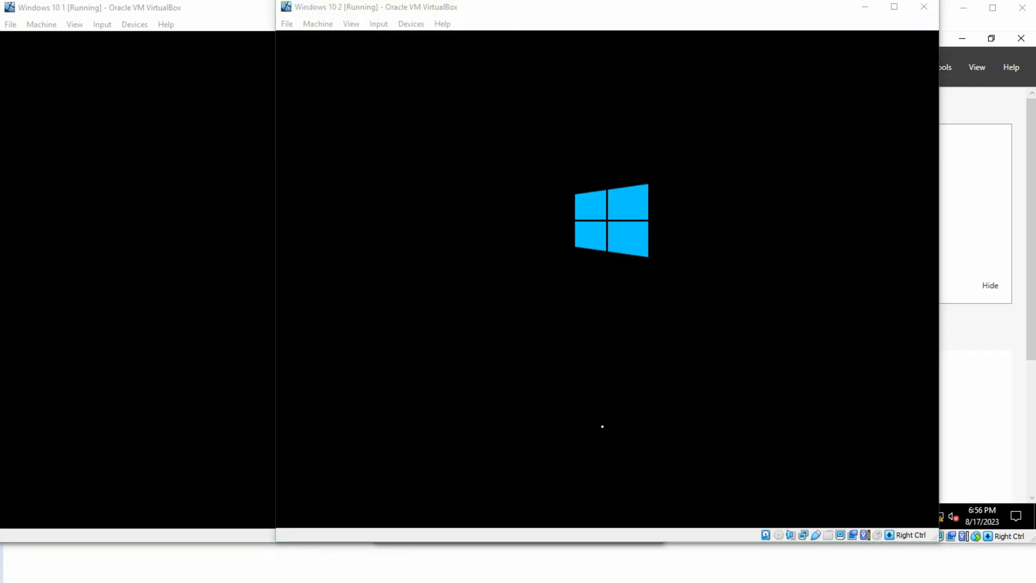
click(185, 230)
click(202, 185)
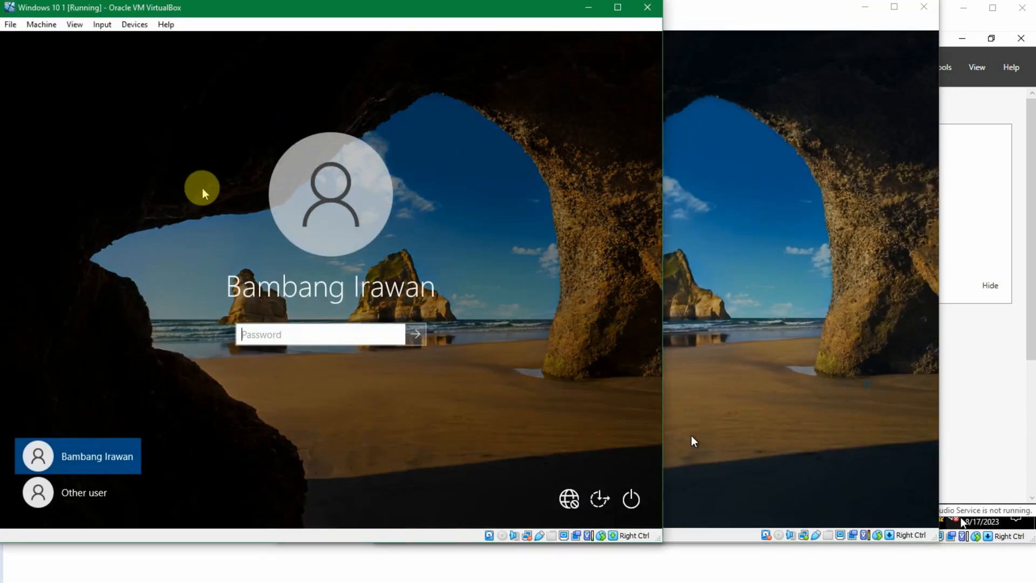
text(123)
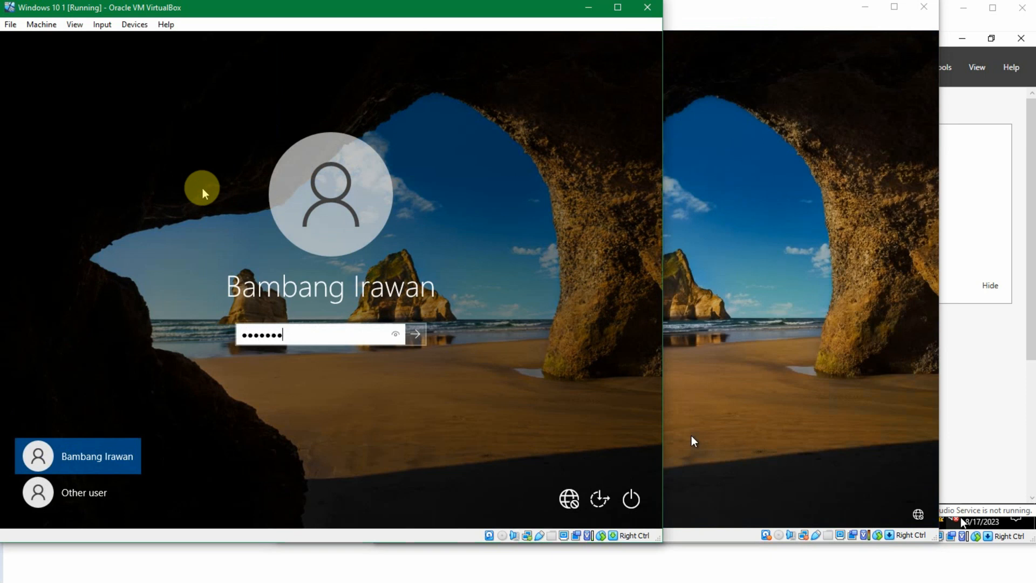
key(Return)
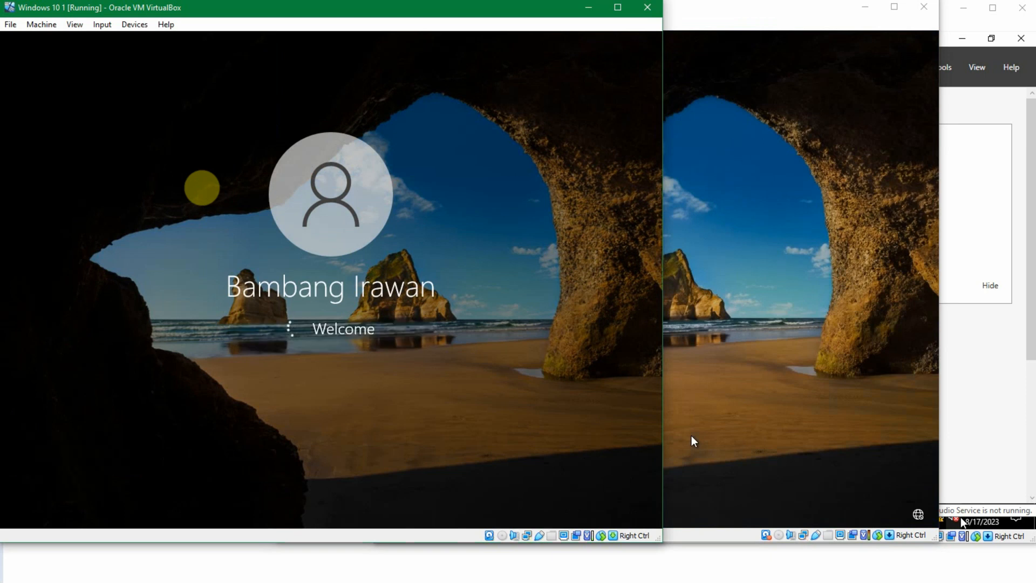
- Sign in to the second client with the user's password
click(659, 137)
click(663, 142)
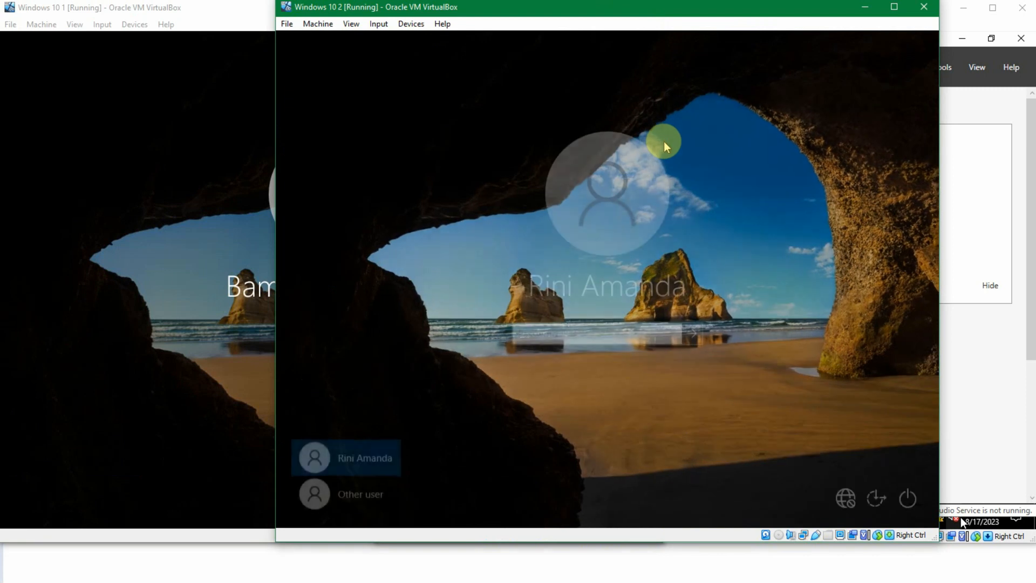
text(1)
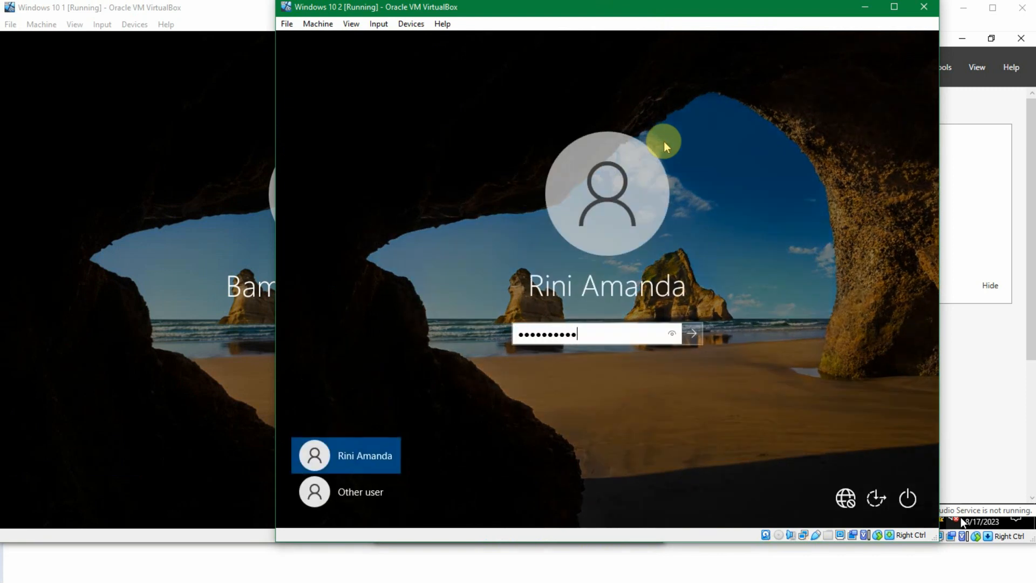
key(Return)
click(104, 224)
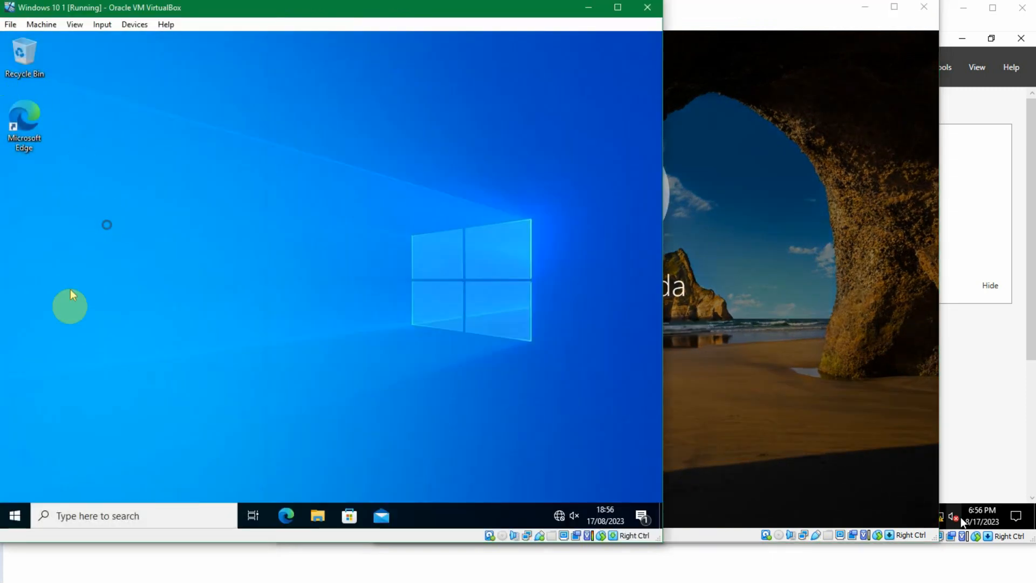
- Open the Start menu on both clients to check the recently added apps for 7-Zip
click(26, 516)
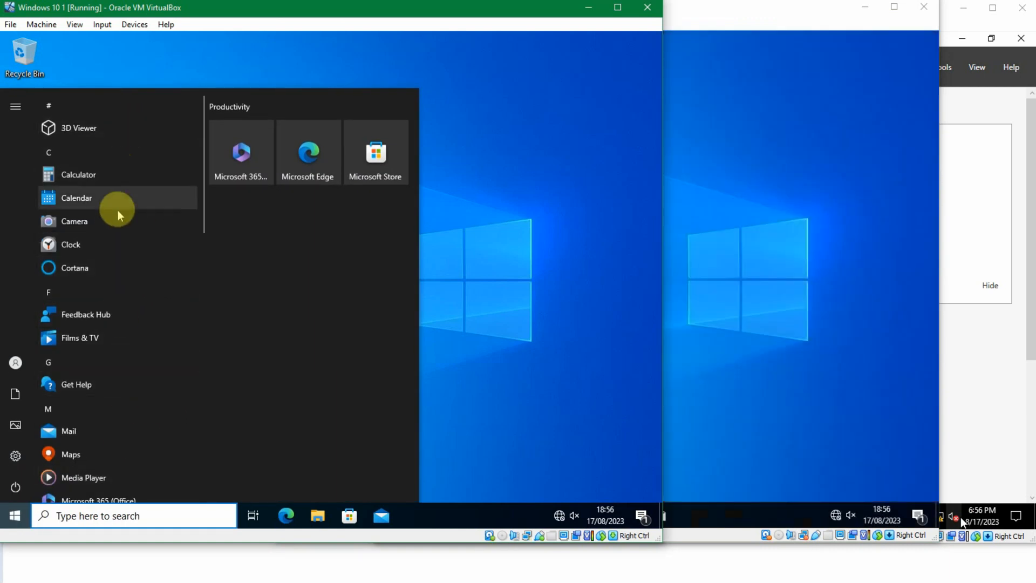
scroll(116, 201, up, 3)
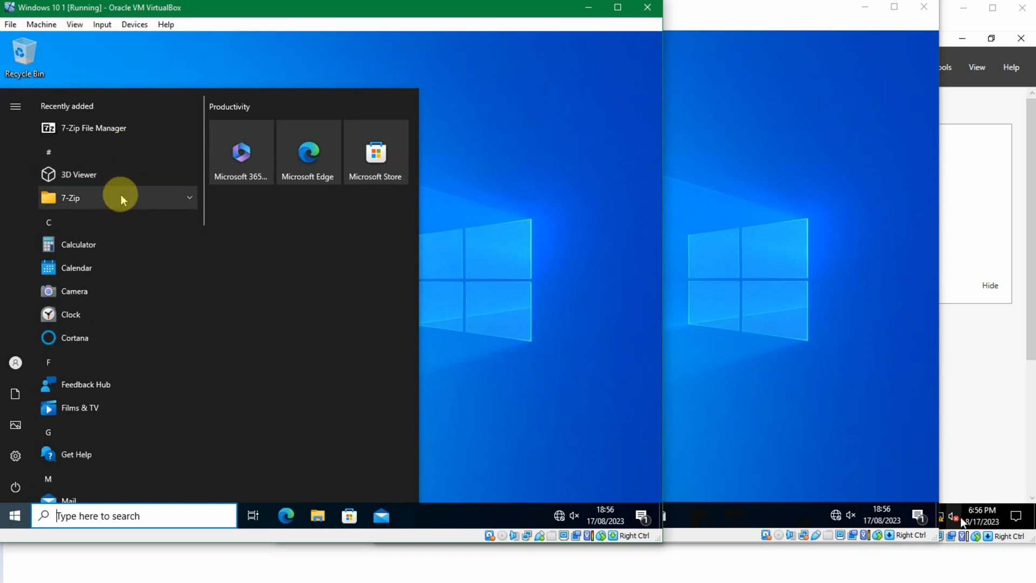
click(120, 129)
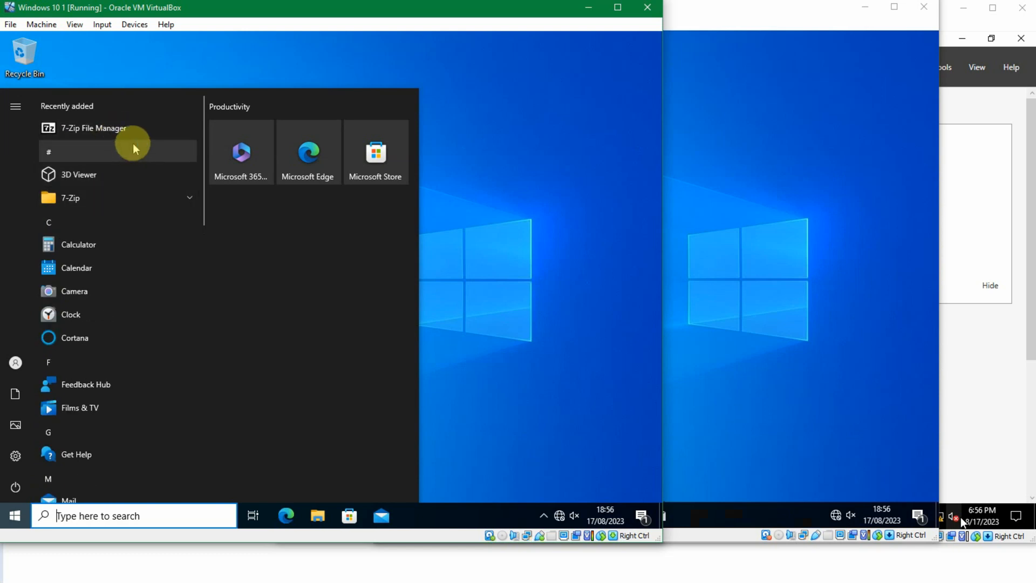
click(916, 300)
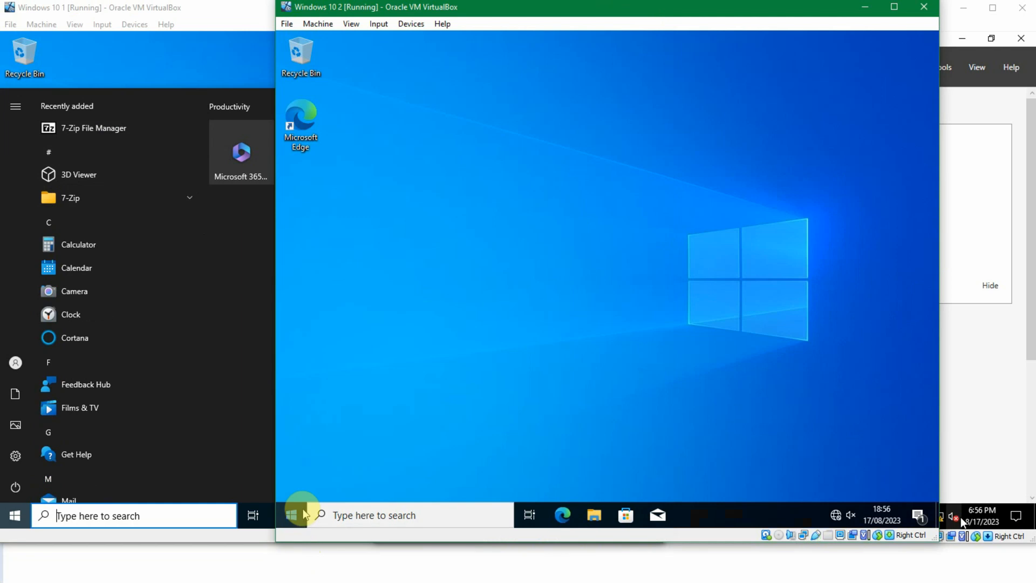
click(292, 512)
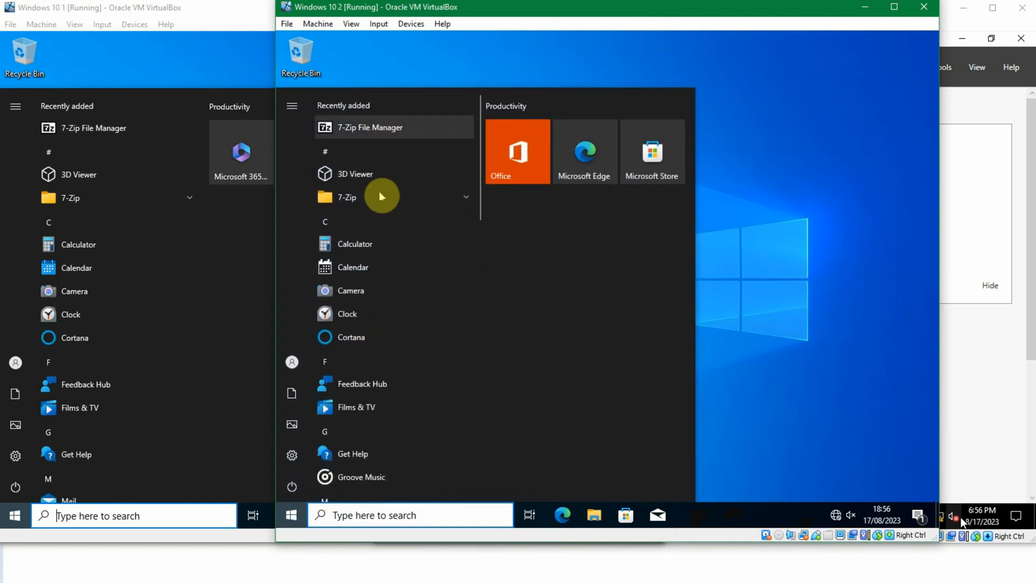
click(756, 250)
click(152, 59)
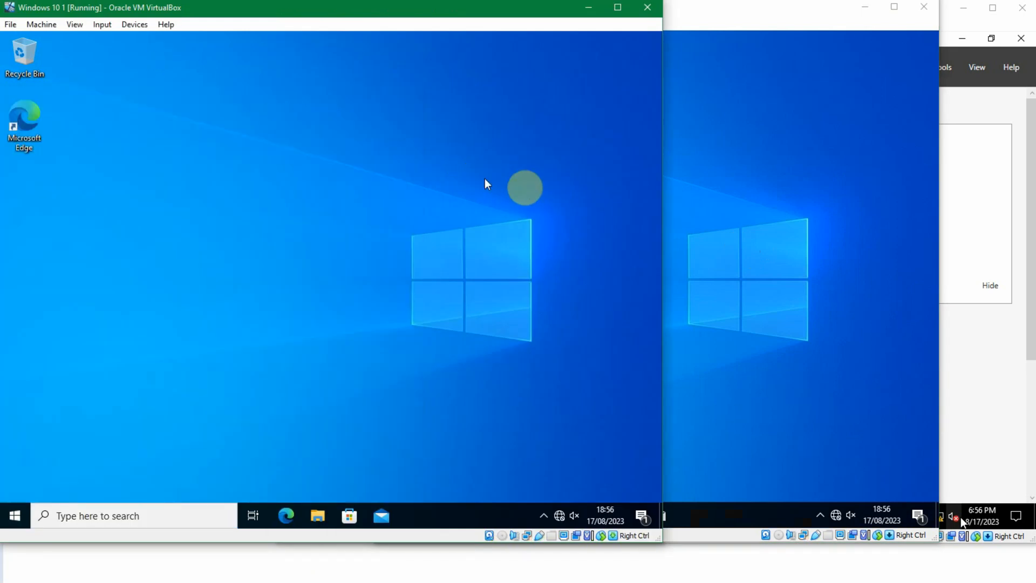
click(701, 199)
click(117, 172)
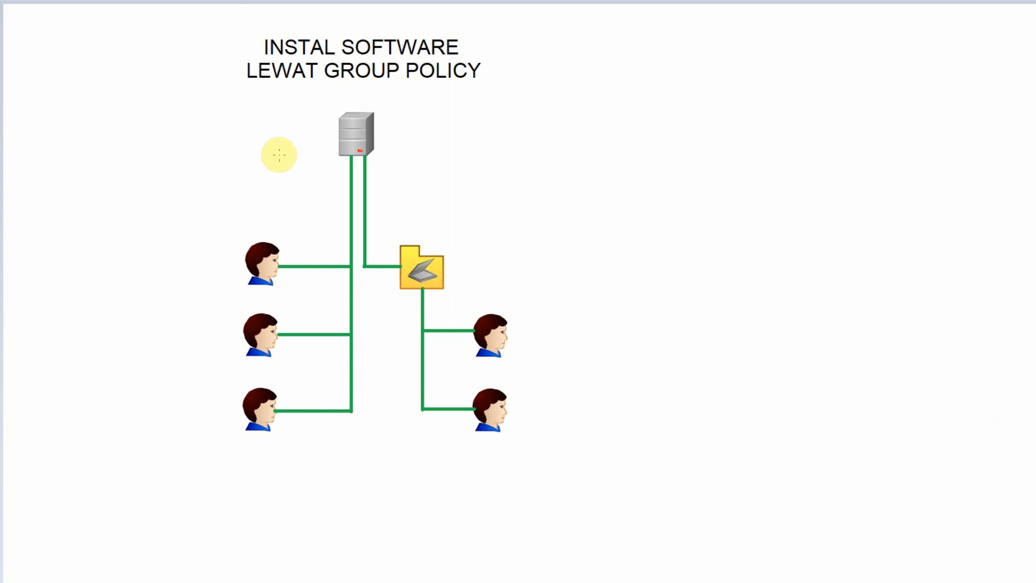
mouse_move(266, 159)
mouse_down()
mouse_move(285, 522)
mouse_move(570, 282)
mouse_move(226, 169)
mouse_up()
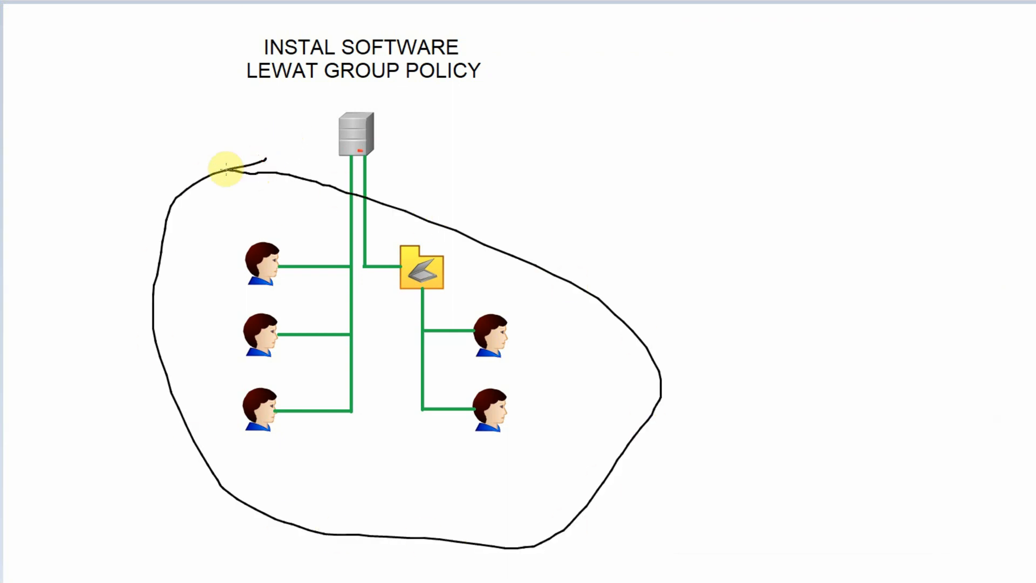
key(ctrl+z)
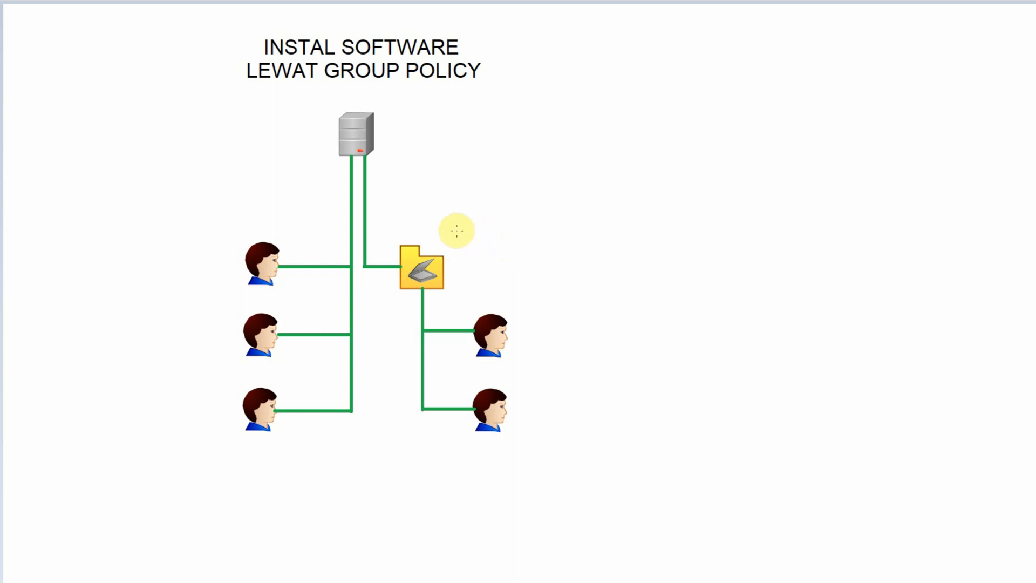
click(552, 222)
mouse_move(552, 222)
mouse_down()
mouse_move(374, 241)
mouse_move(448, 490)
mouse_move(629, 271)
mouse_move(508, 213)
mouse_up()
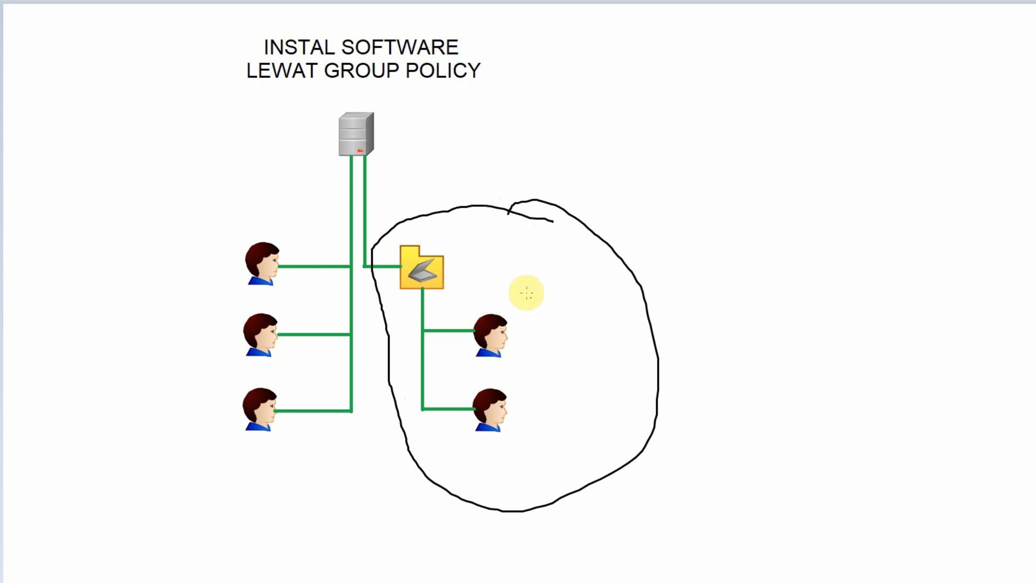
drag(284, 246, 219, 410)
drag(217, 292, 320, 414)
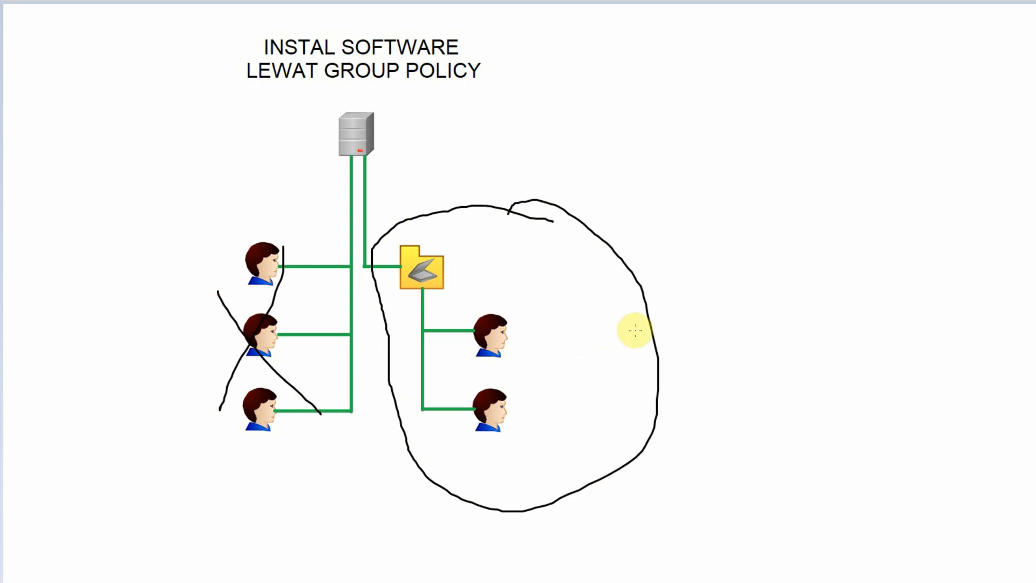
key(ctrl+z)
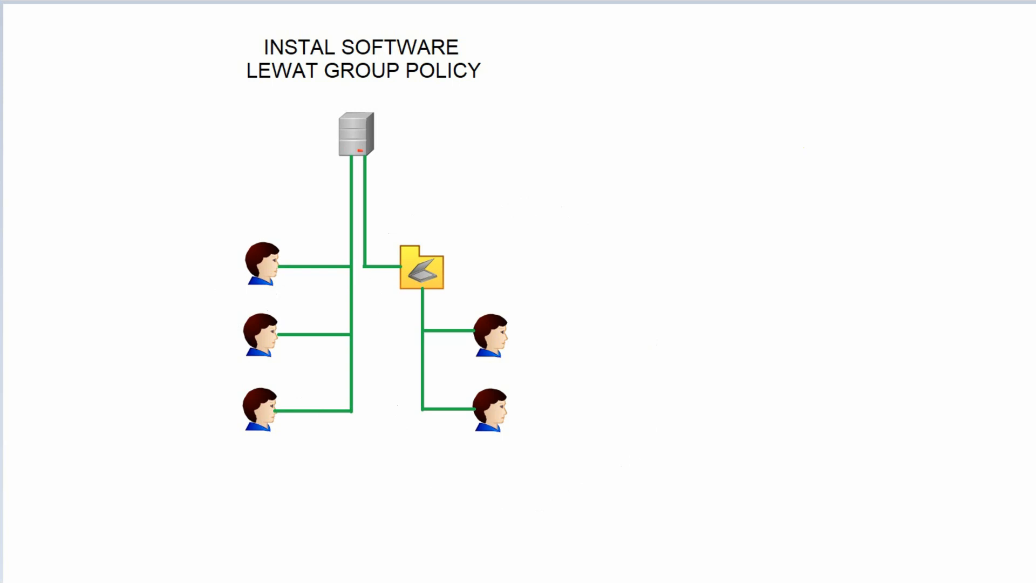
- Browse the Frontliner, Manager Sales and Transaction units under the Sales OU in Active Directory Users and Computers
click(342, 553)
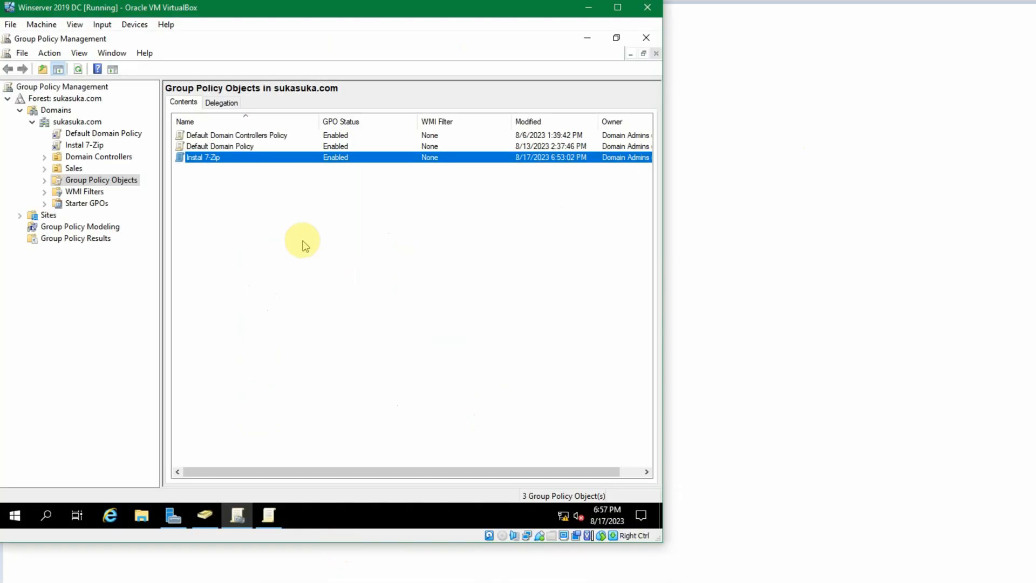
click(204, 517)
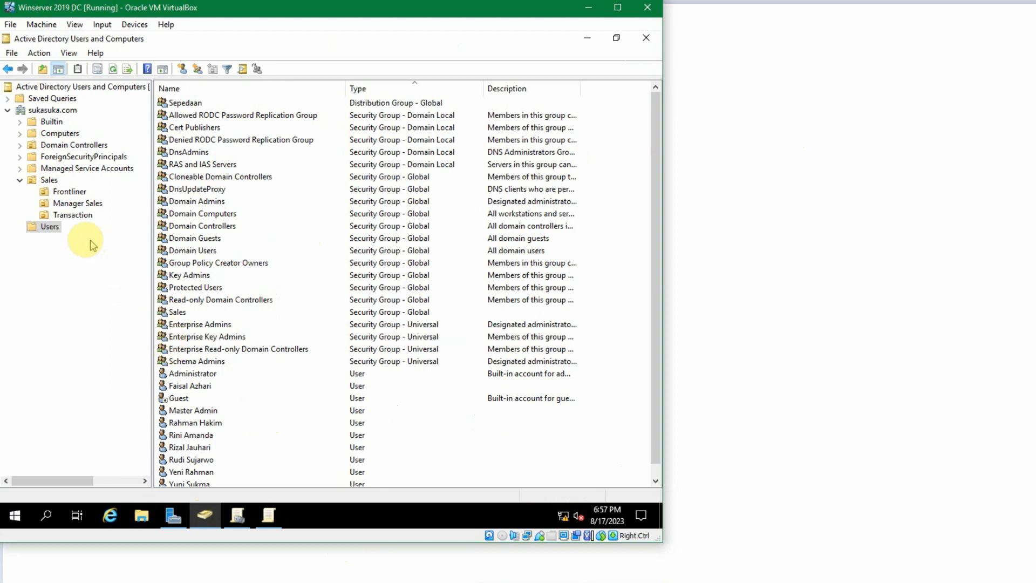
click(48, 180)
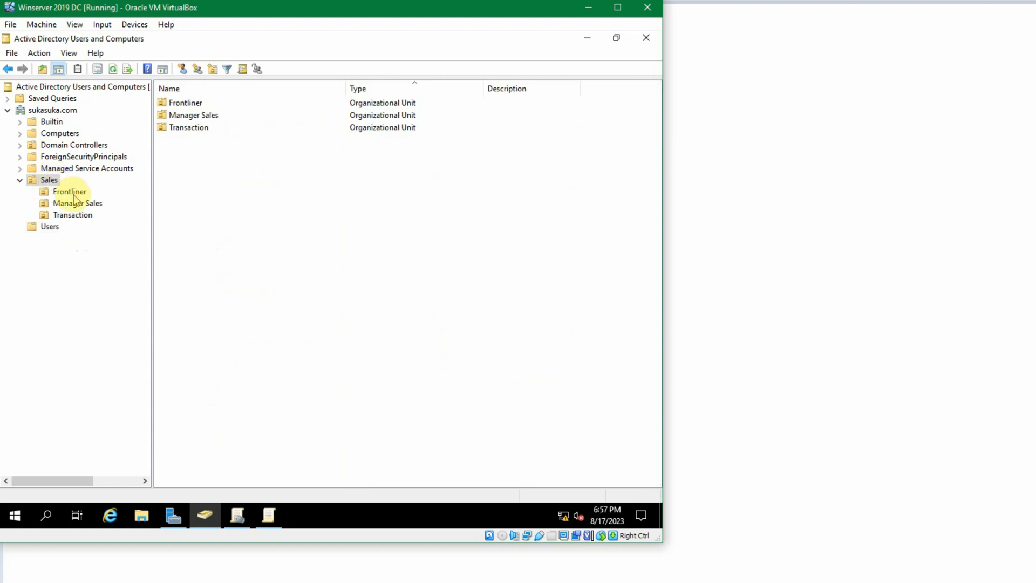
click(70, 192)
click(76, 203)
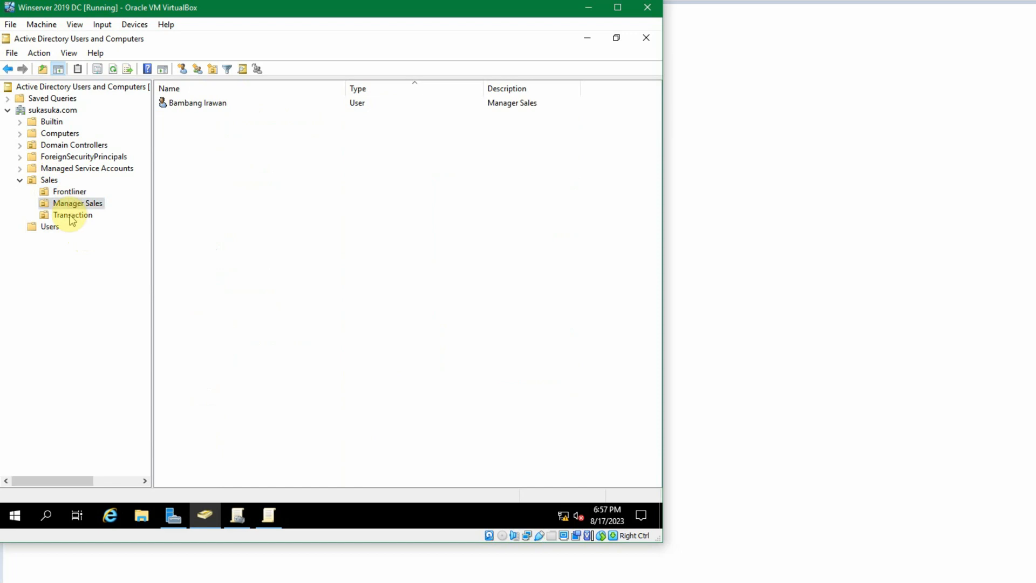
click(72, 216)
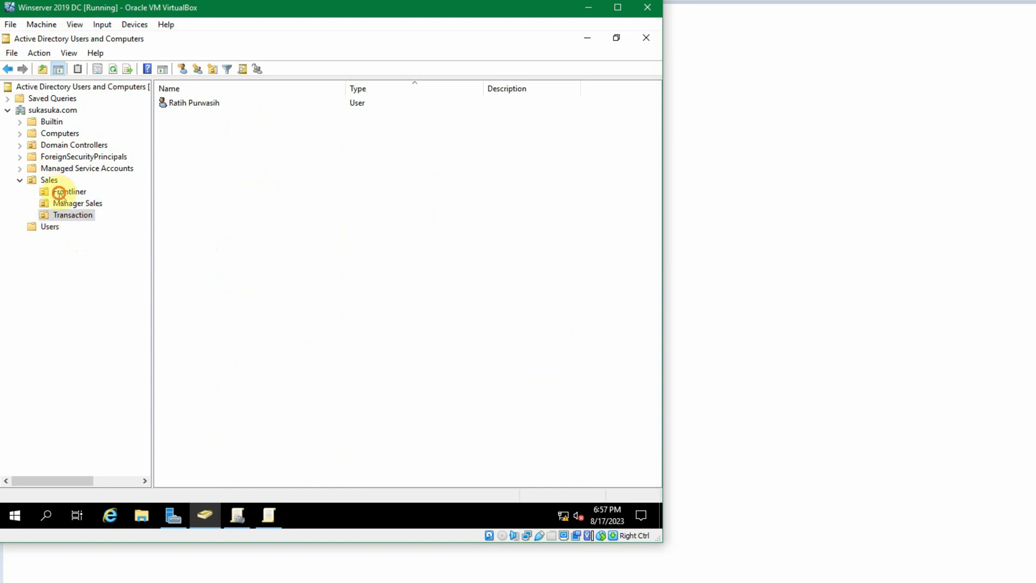
click(61, 193)
click(74, 204)
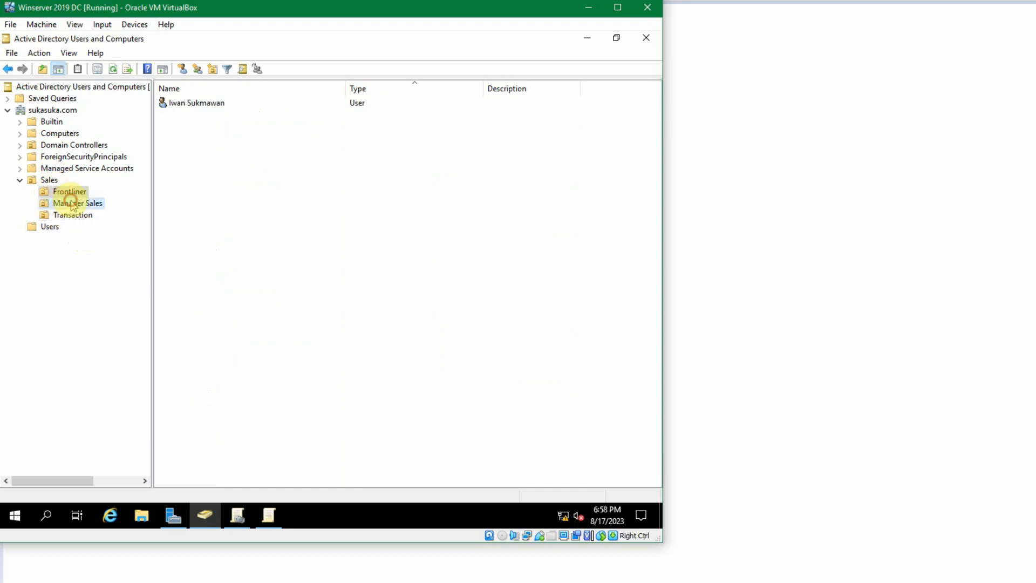
click(73, 216)
click(75, 203)
click(69, 192)
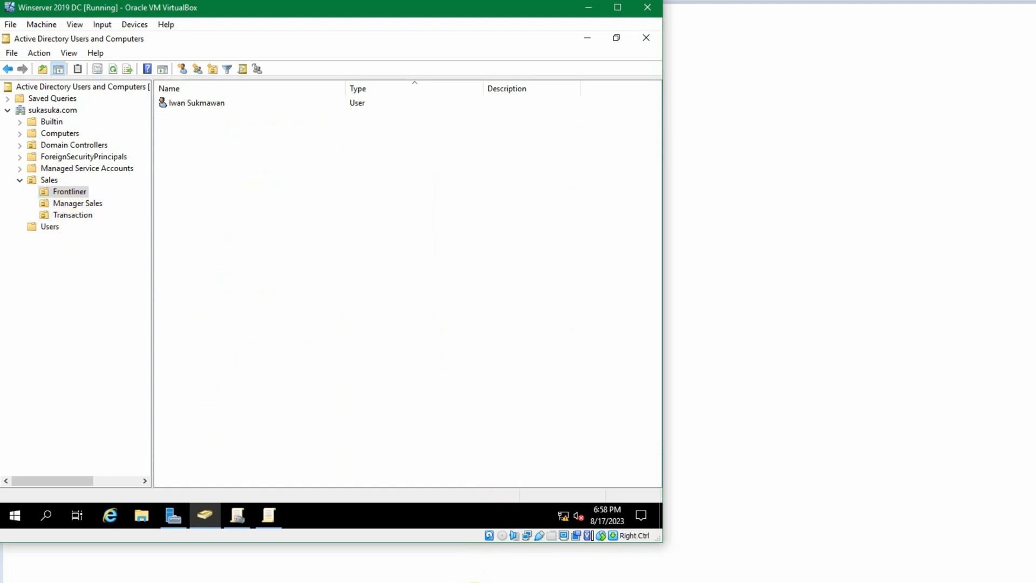
- Open the Start menu on the second client to check its recently added apps for 7-Zip
click(619, 553)
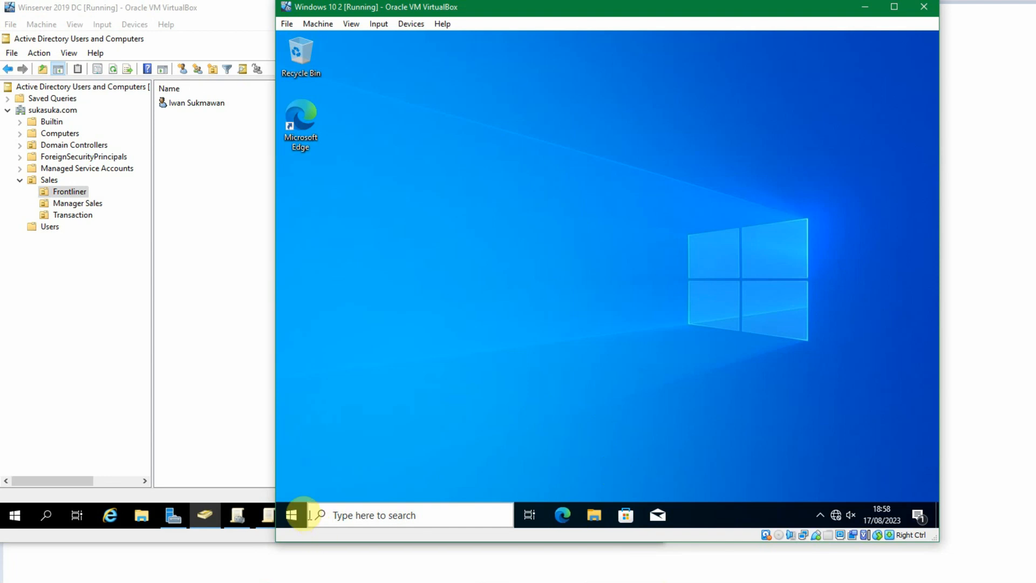
right_click(296, 514)
mouse_move(361, 478)
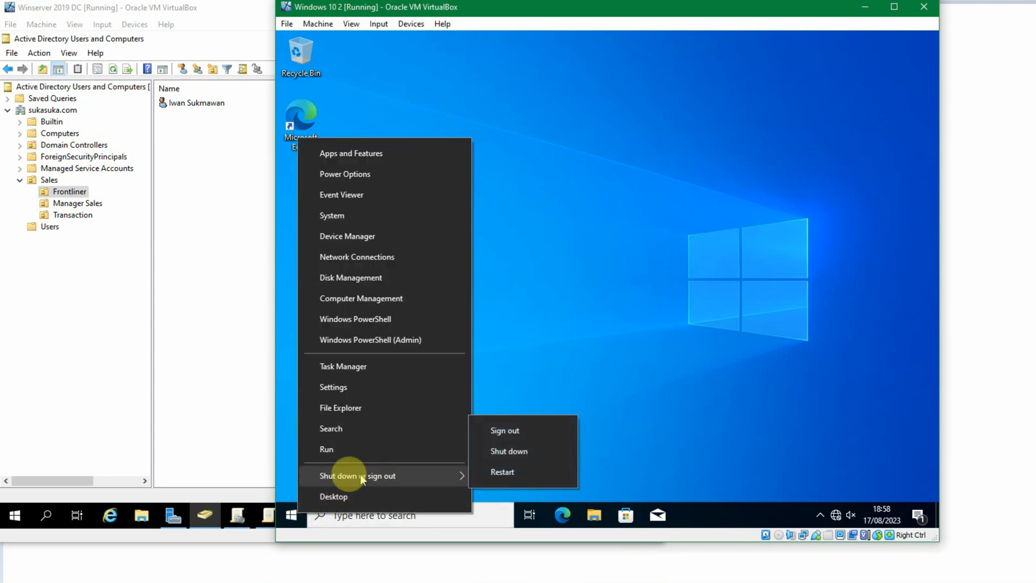
click(291, 515)
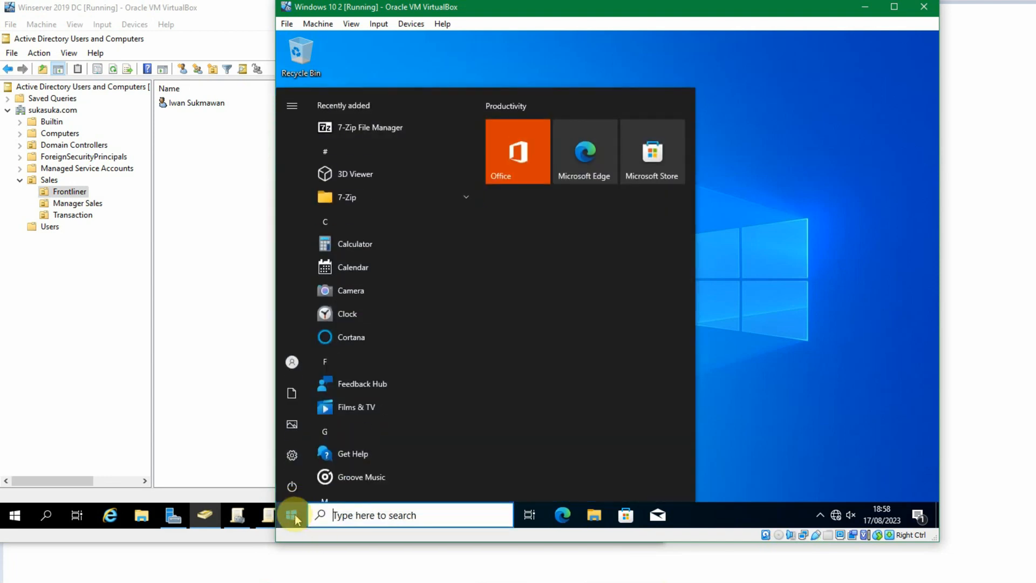
click(295, 518)
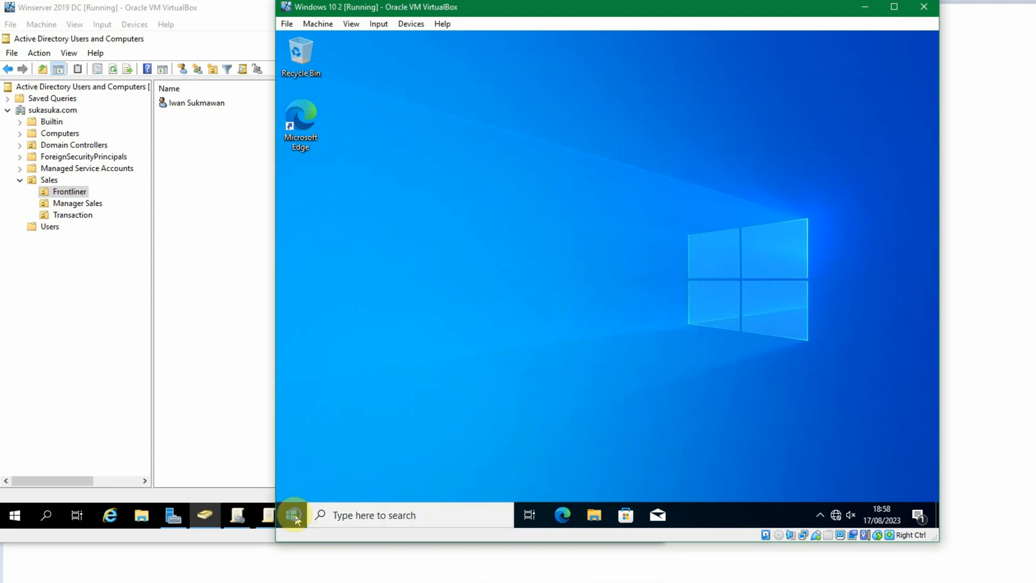
- Sign out of the current user on the second client
right_click(294, 514)
mouse_move(346, 483)
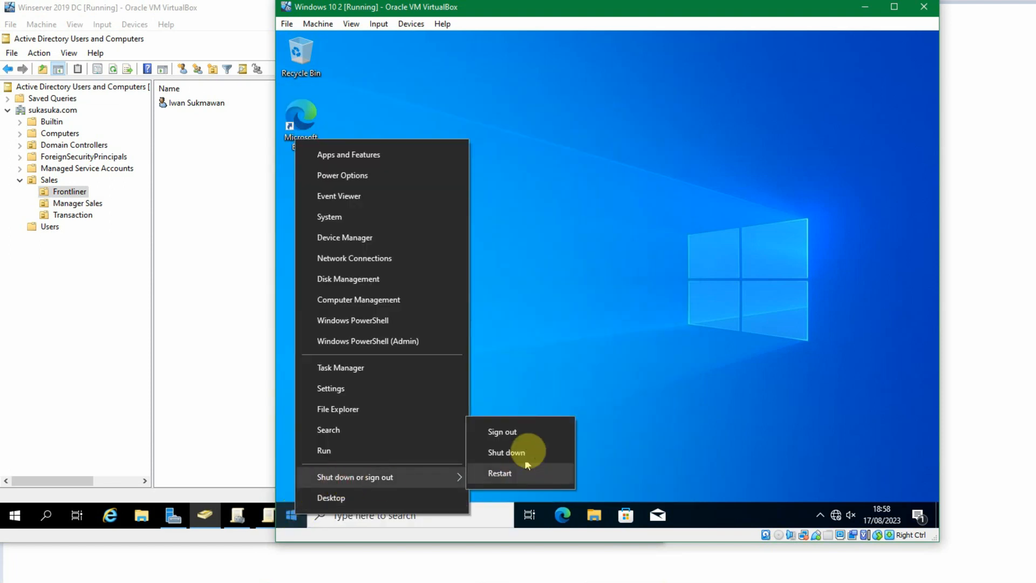
click(529, 430)
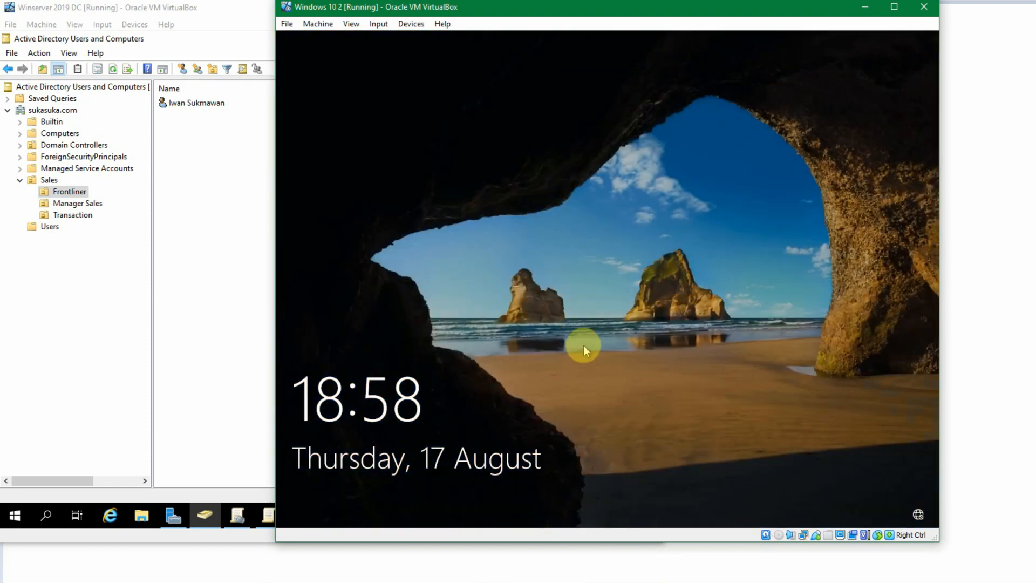
- Sign back in to the second client as the existing domain user, entering the account password
click(584, 346)
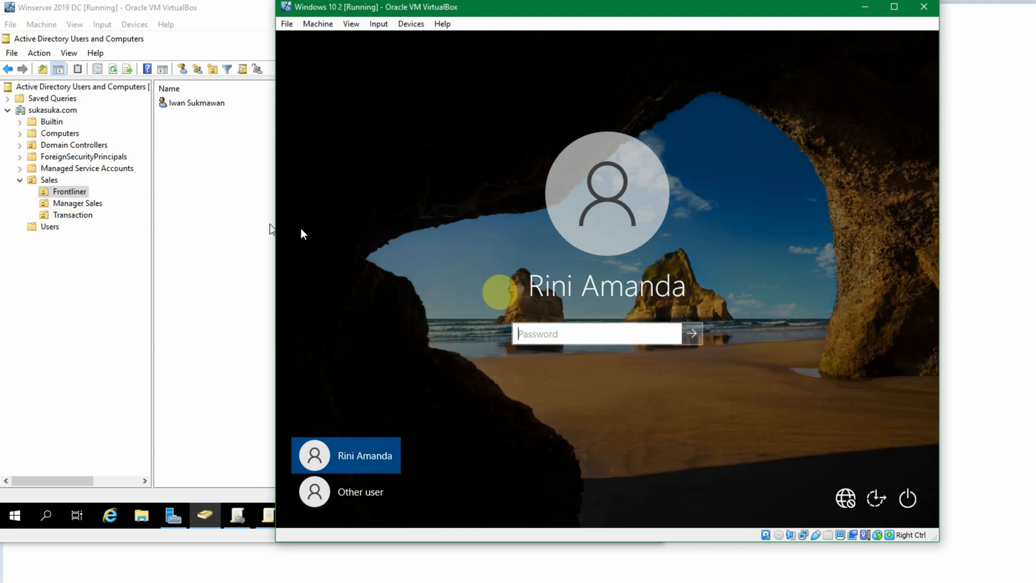
click(348, 494)
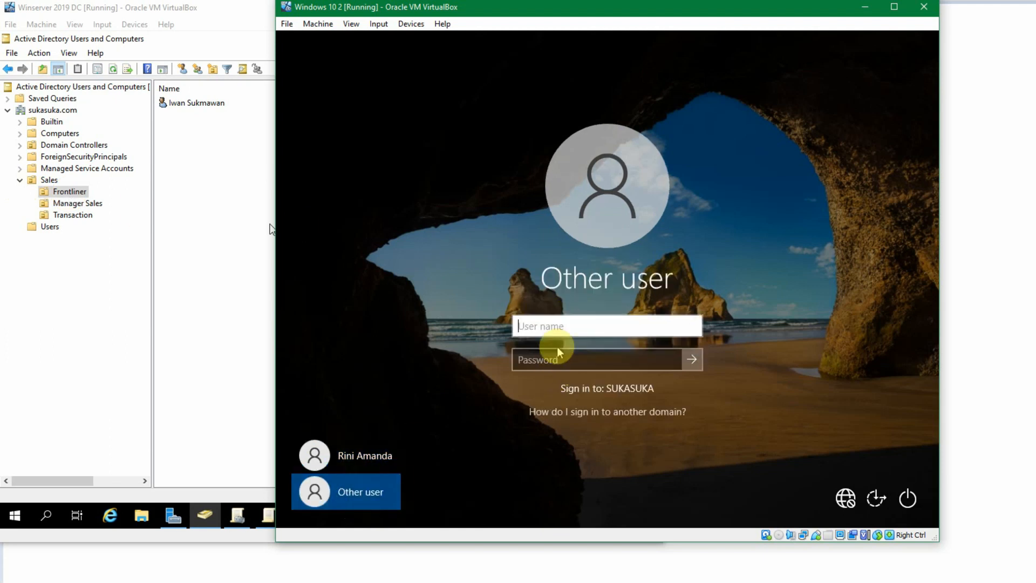
click(337, 456)
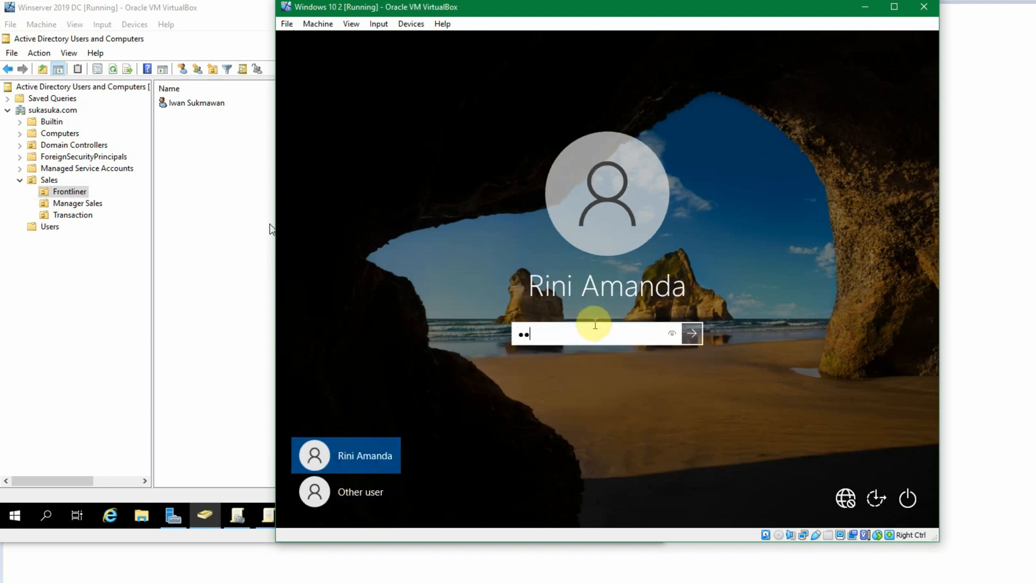
key(Return)
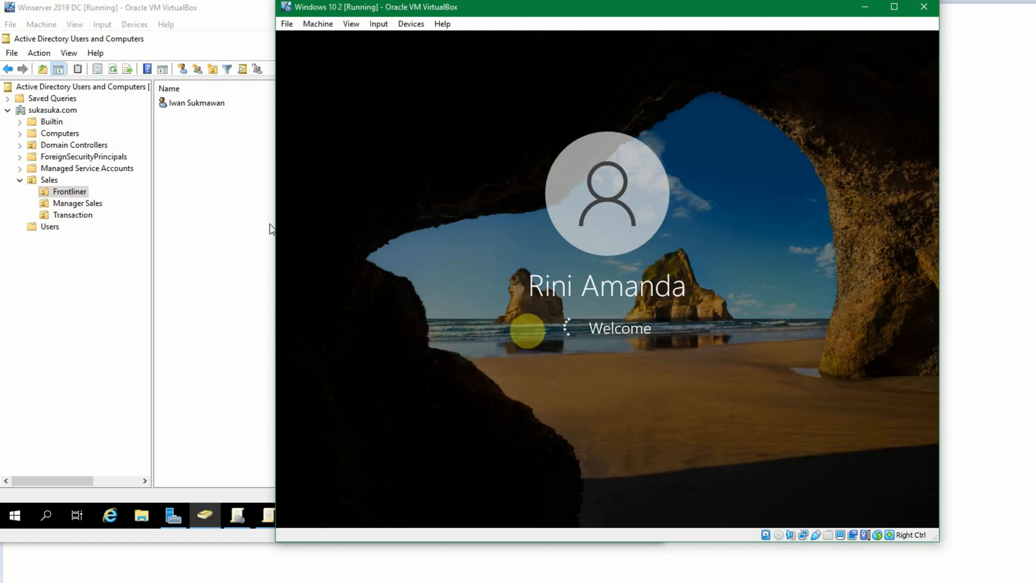
- Open the Start menu on the first client to check the recently added 7-Zip entries
click(222, 262)
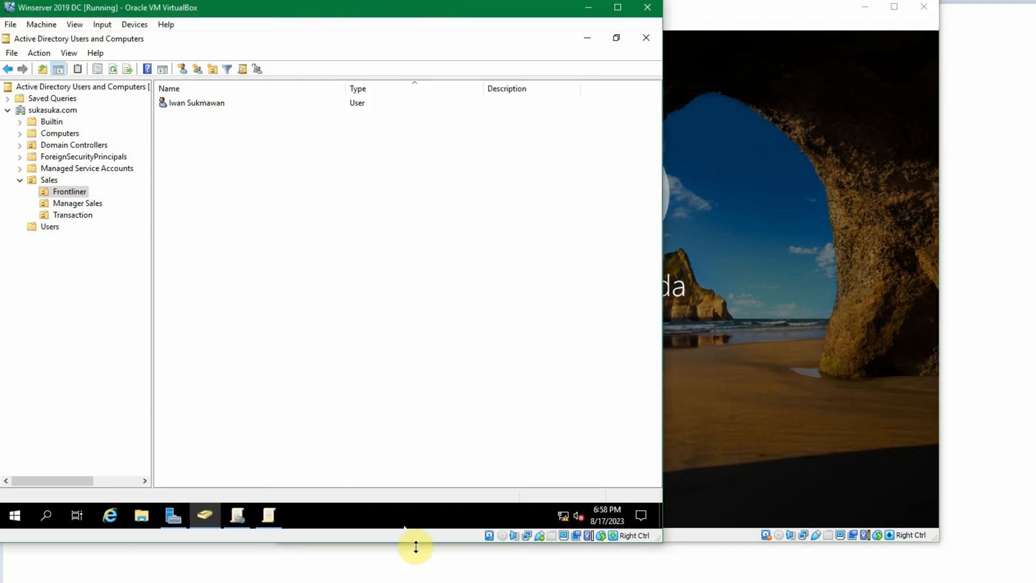
mouse_move(465, 580)
click(479, 542)
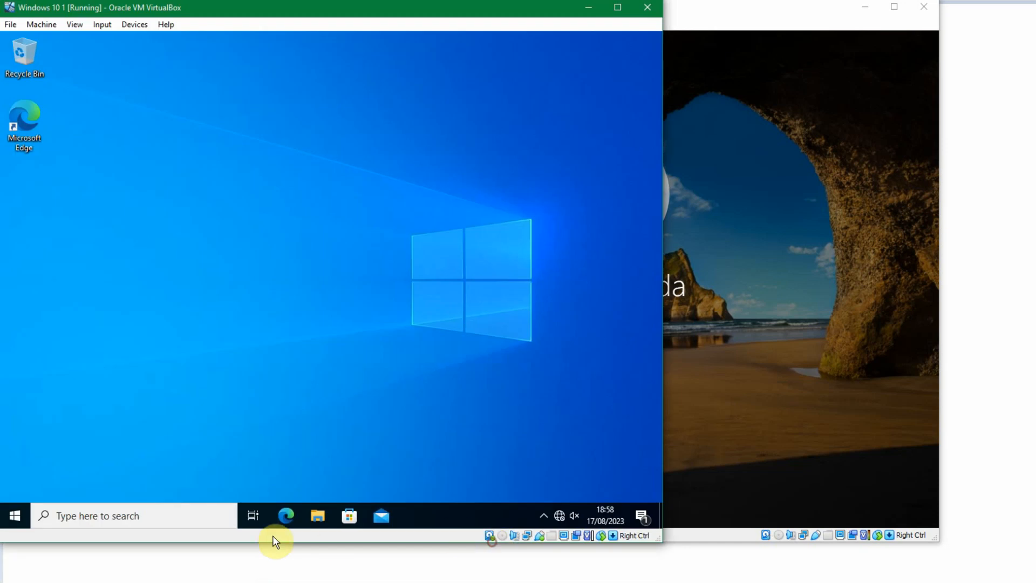
click(12, 517)
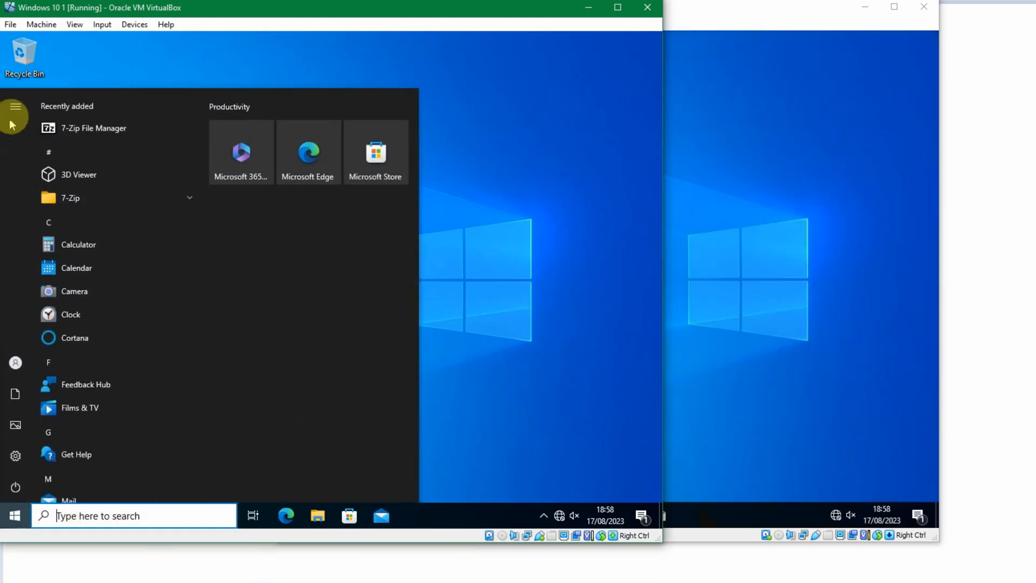
click(15, 106)
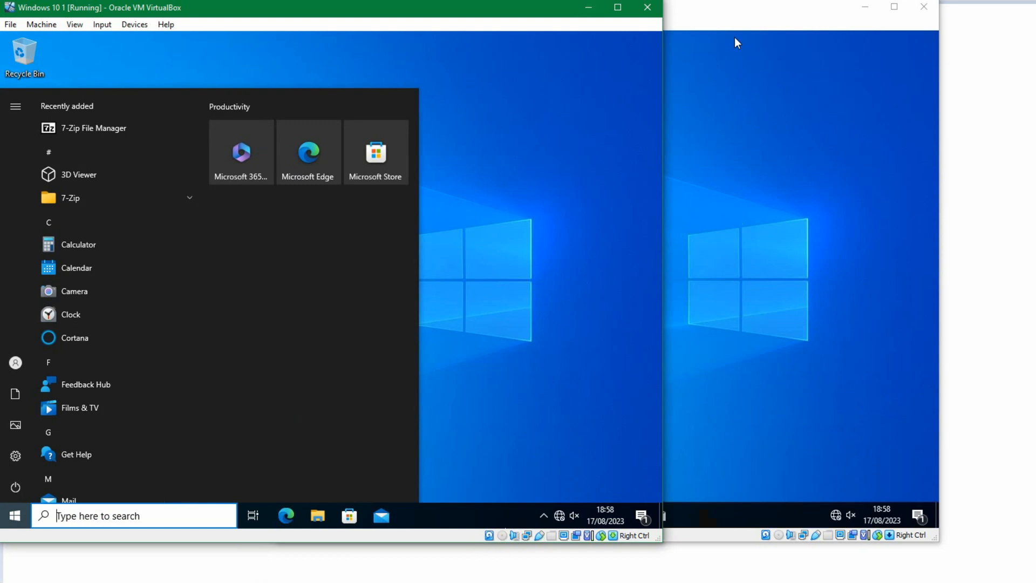
- Return to the domain controller, open the Users container and select the second client's signed-in user
click(468, 582)
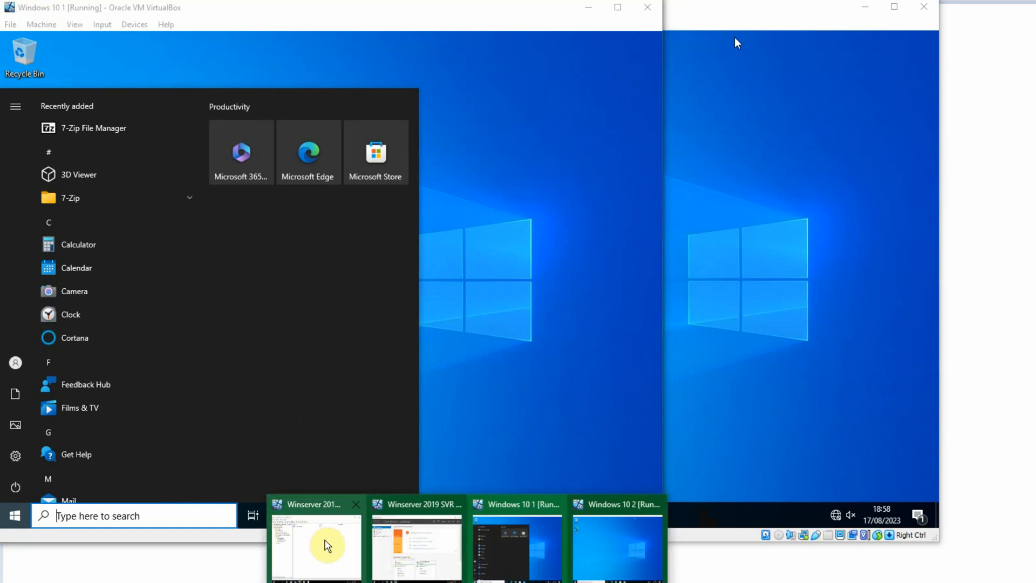
click(326, 545)
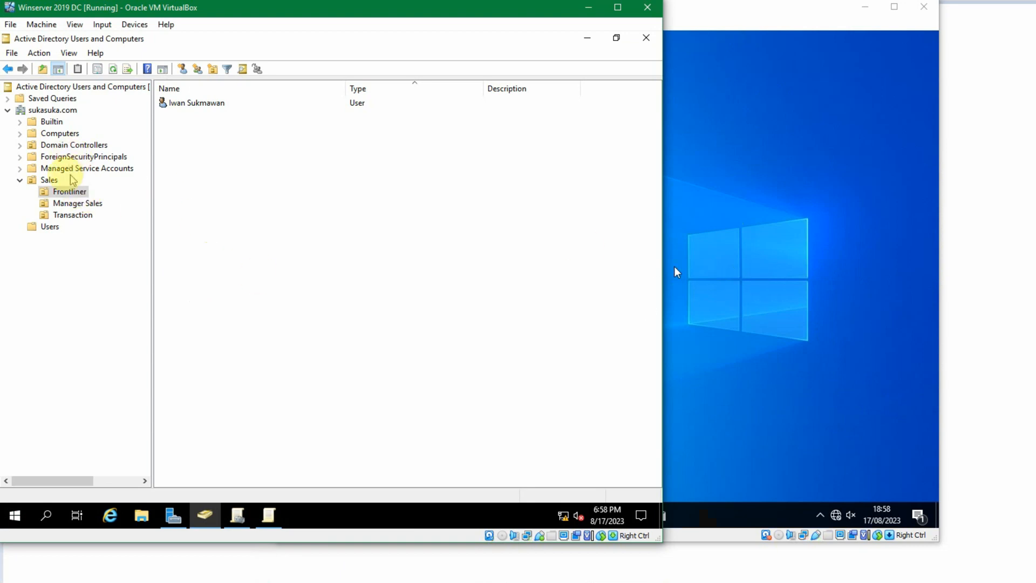
click(43, 226)
scroll(207, 393, down, 1)
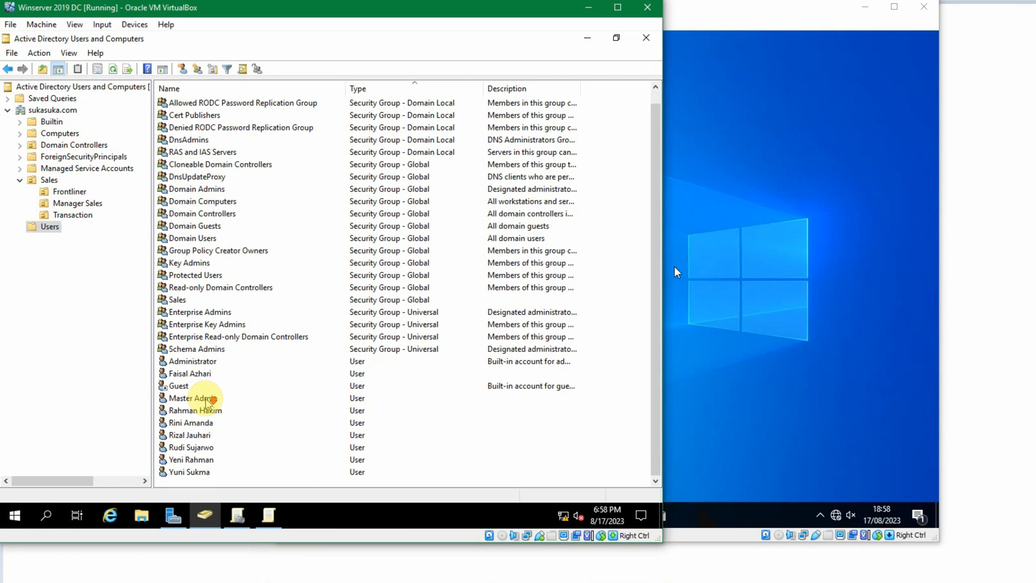
click(199, 424)
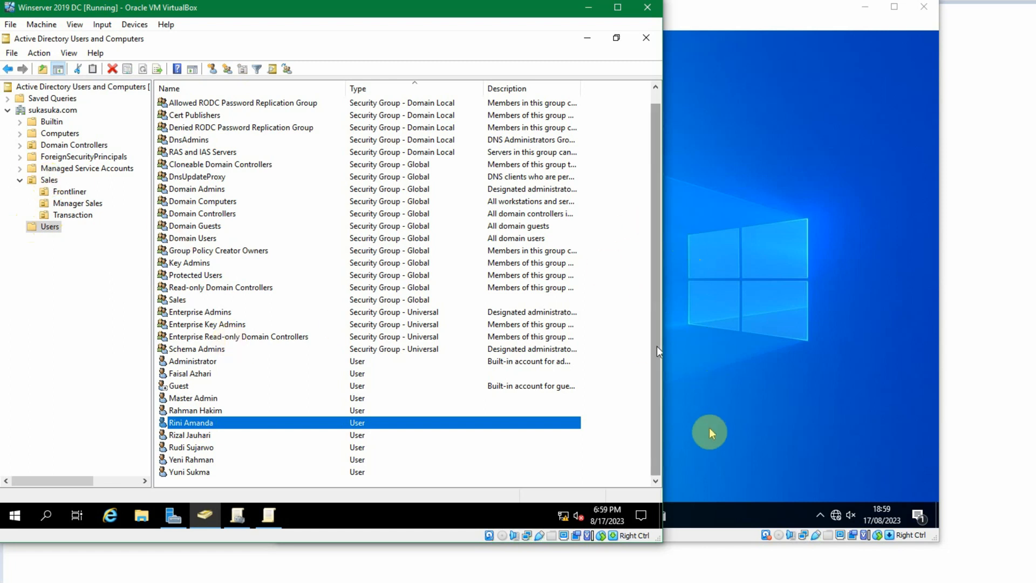
- Switch back to the domain controller and open File Explorer
click(701, 416)
click(463, 580)
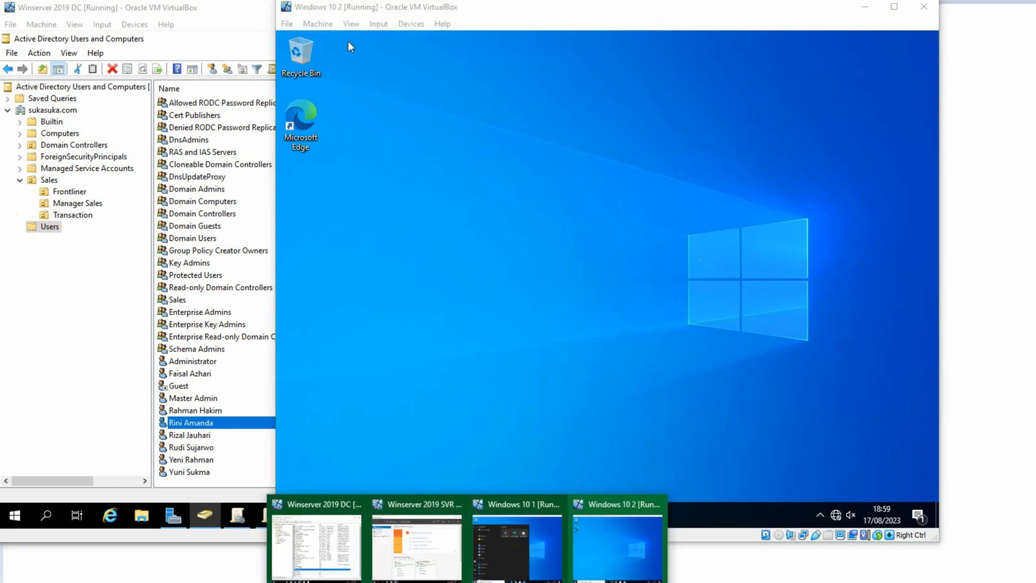
click(205, 33)
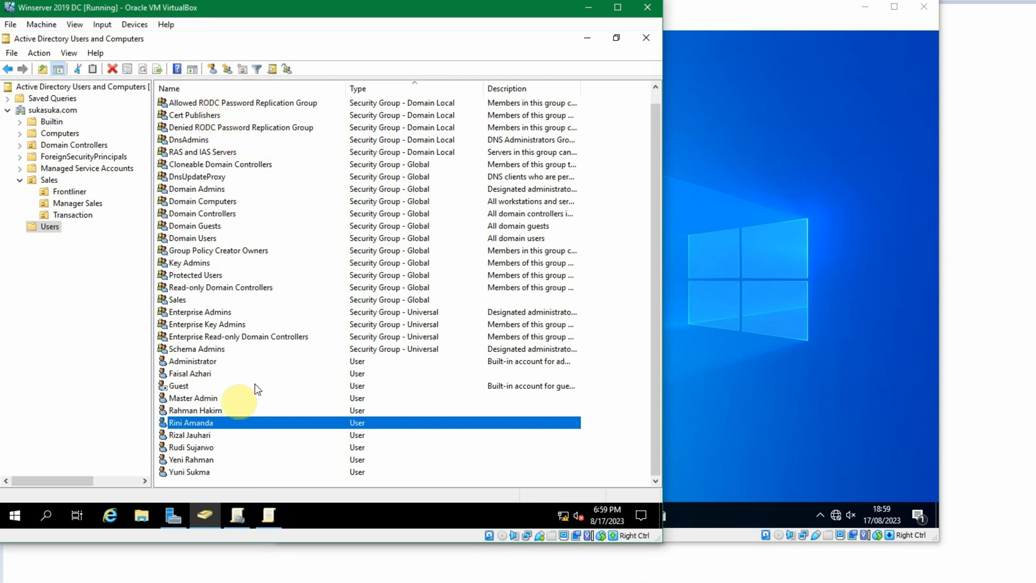
click(142, 516)
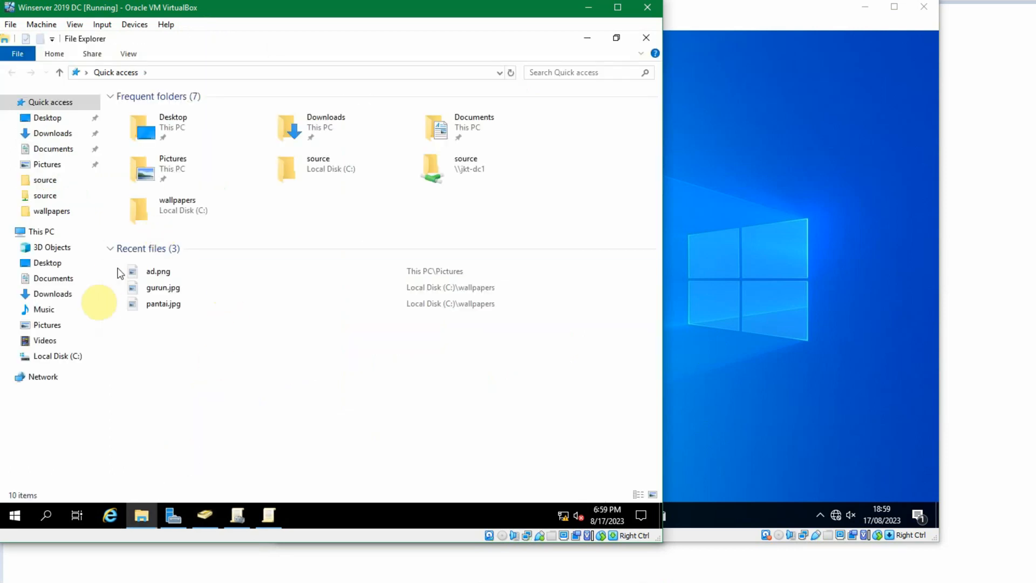
- Open the C:\source folder to check the Notepad++ installer package, then close File Explorer
click(59, 355)
double_click(139, 153)
click(356, 126)
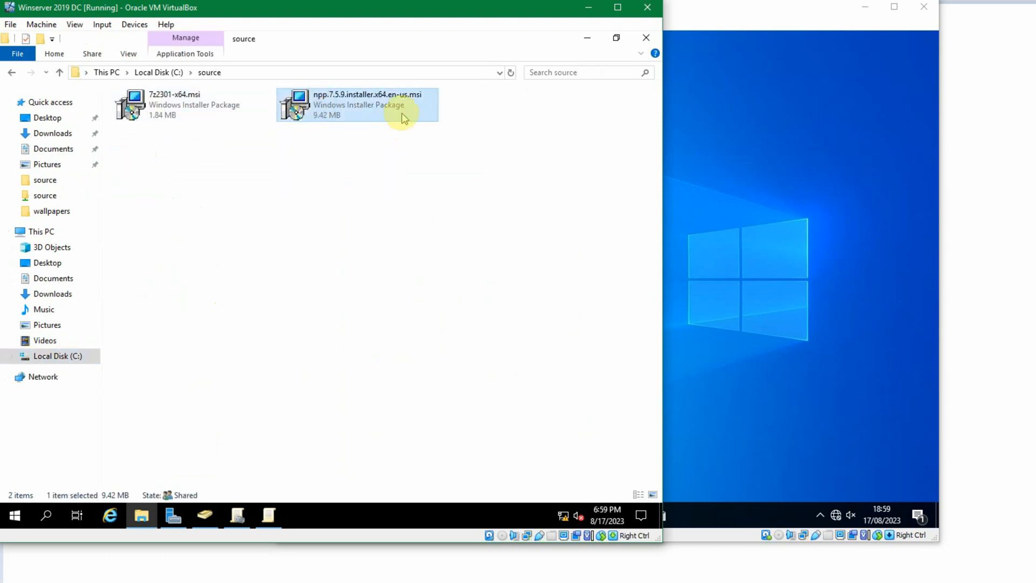
click(645, 38)
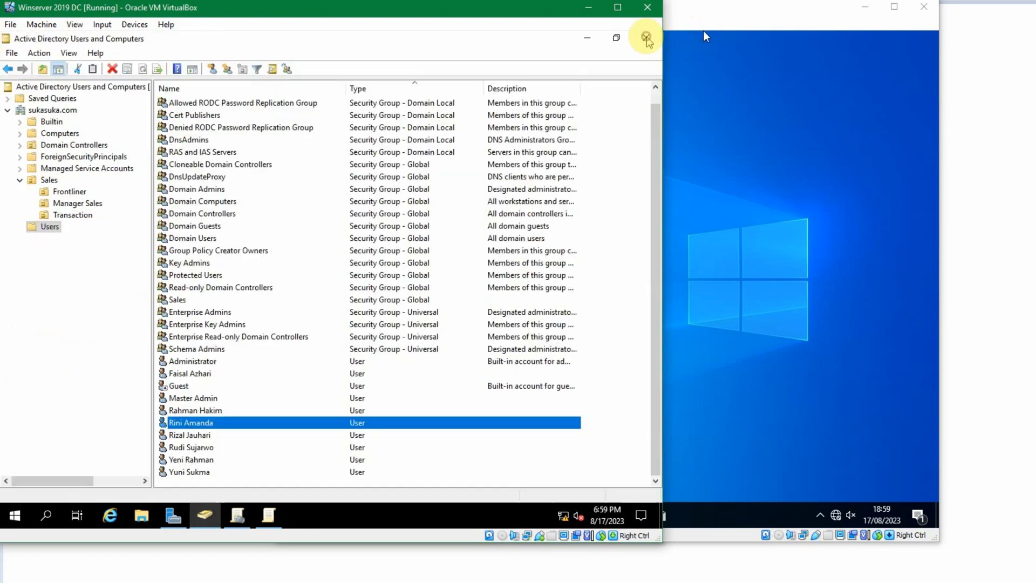
- Close the Instal 7-Zip policy editor and return to Group Policy Management
click(268, 515)
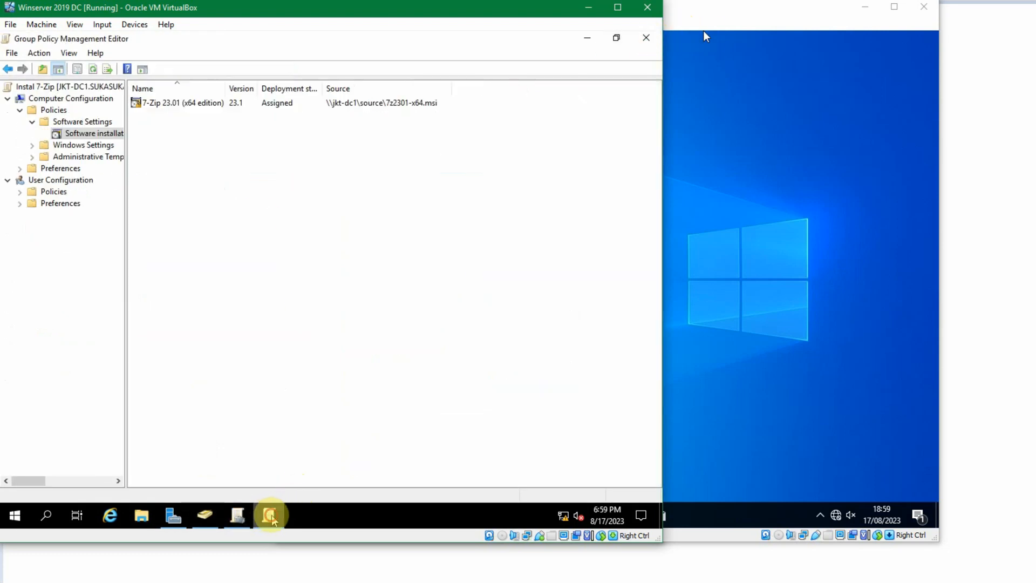
click(646, 38)
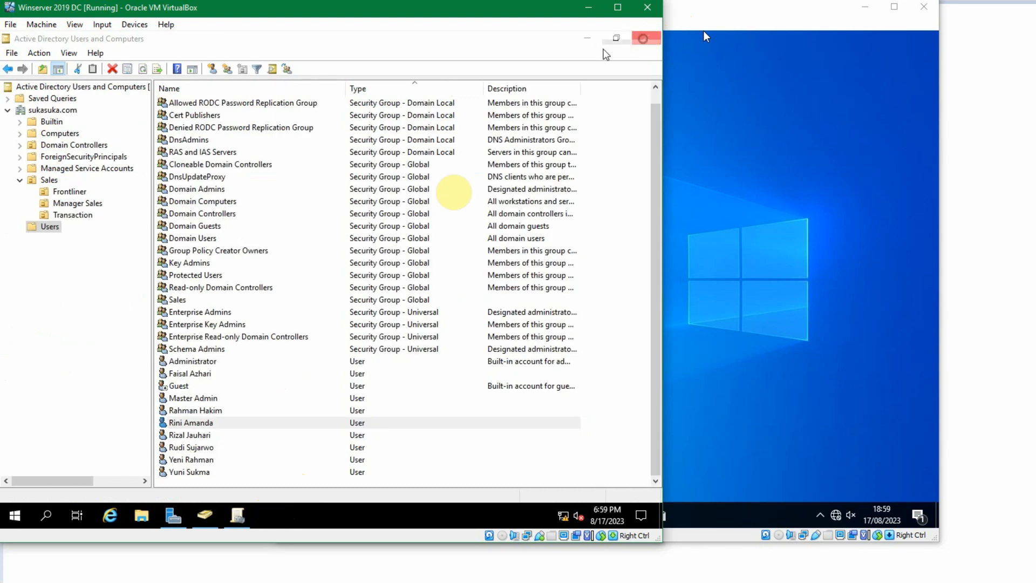
click(238, 515)
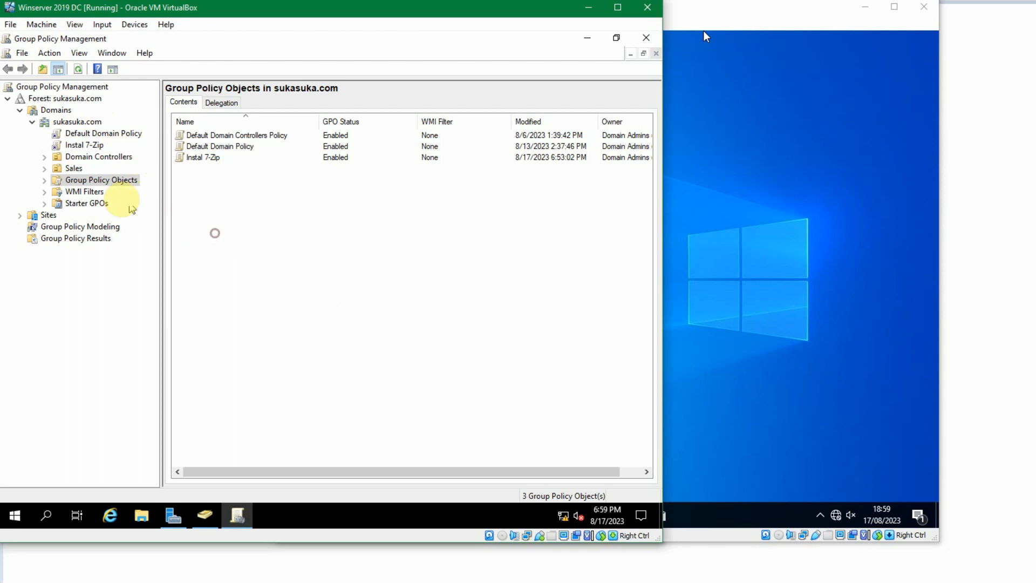
- Create a new Group Policy Object named Instal Npp under Group Policy Objects
click(101, 181)
right_click(241, 202)
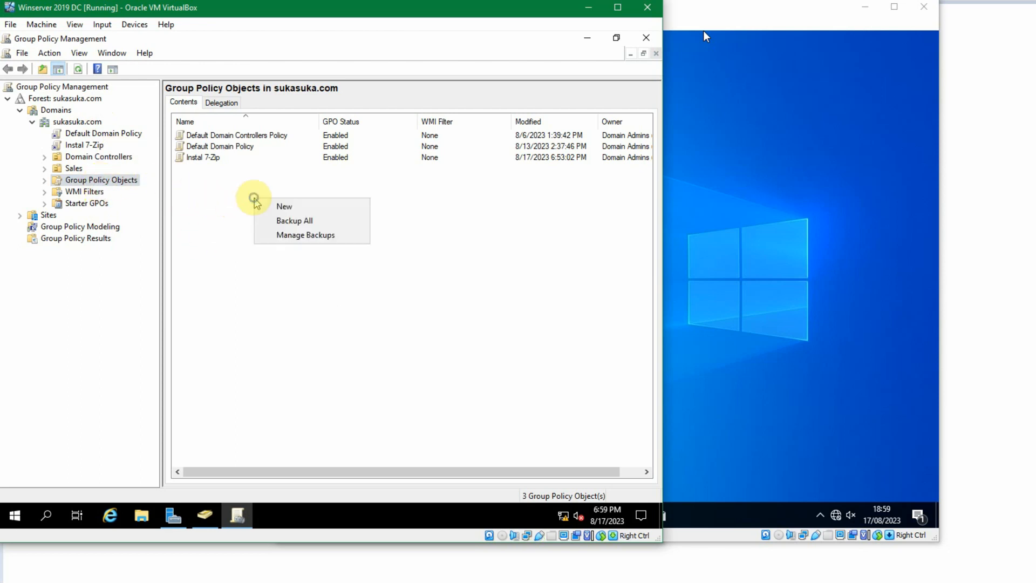
click(271, 205)
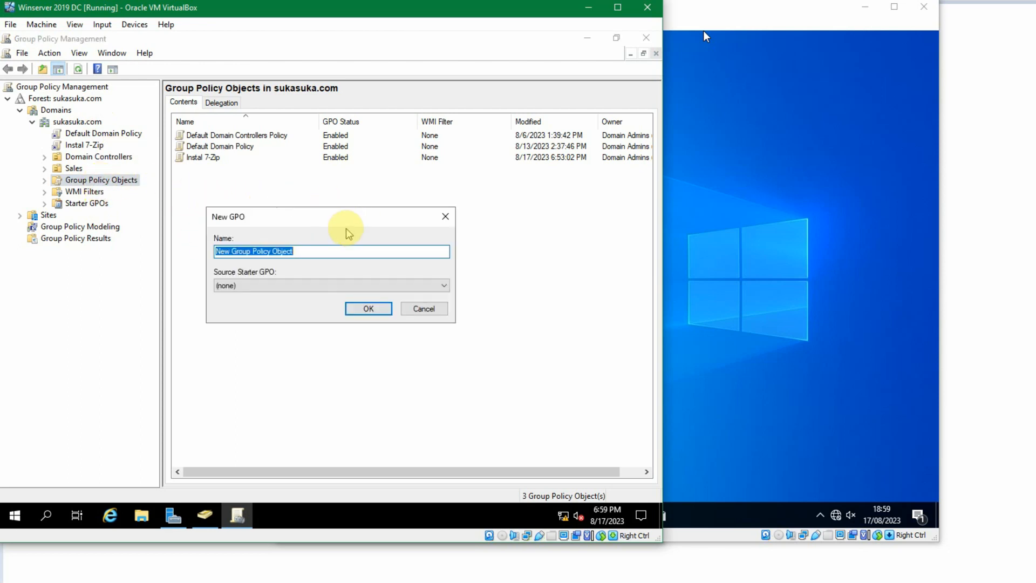
text(Instal Npp)
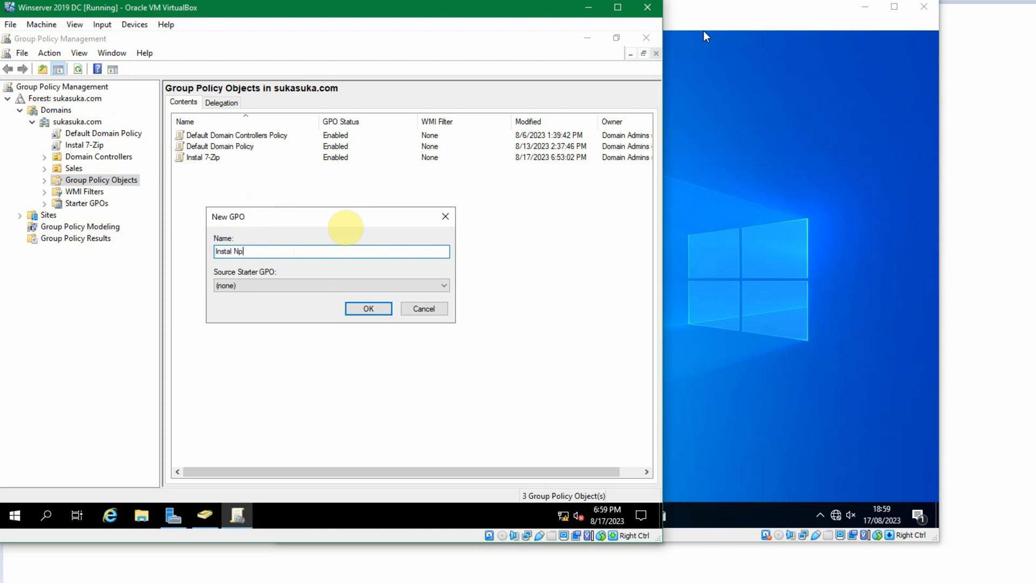
click(377, 308)
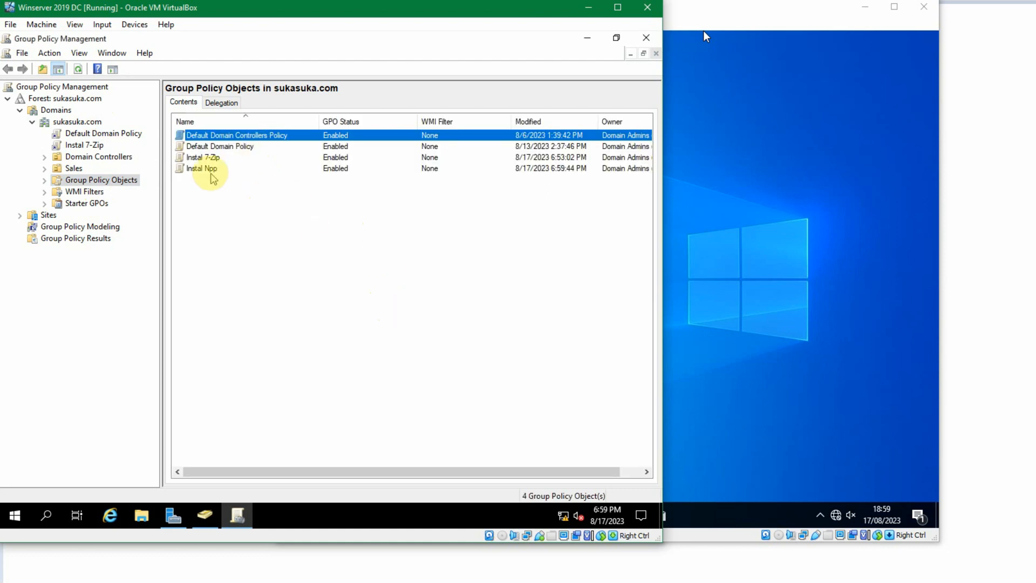
- Open the Instal Npp GPO for editing in a maximized Group Policy Management Editor
click(197, 170)
right_click(197, 171)
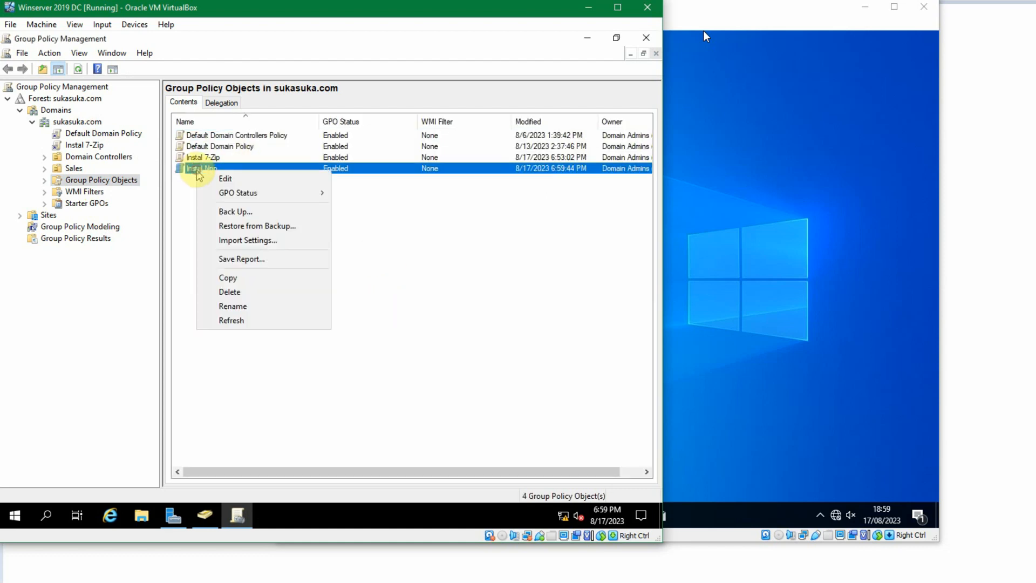
click(222, 179)
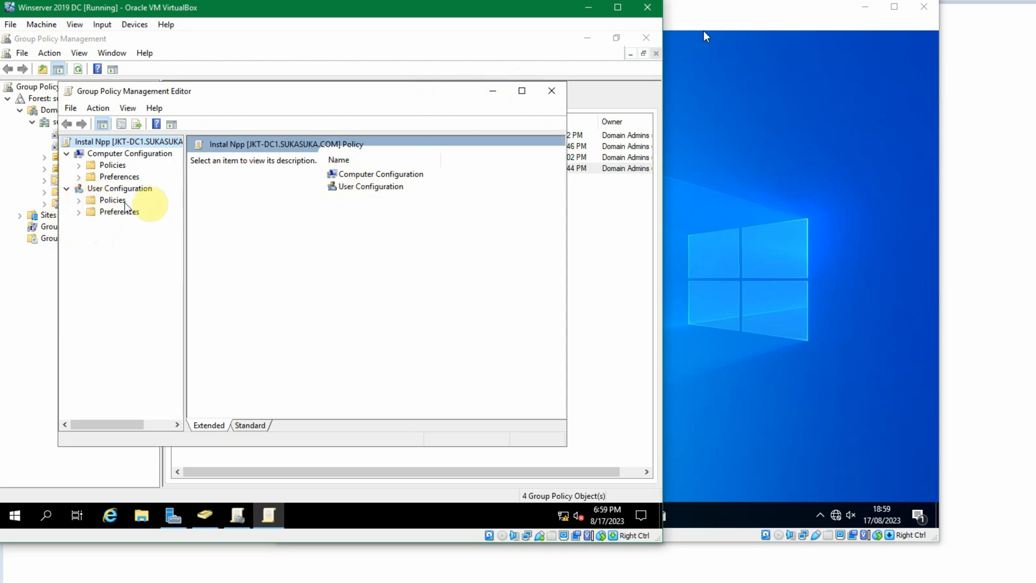
click(522, 90)
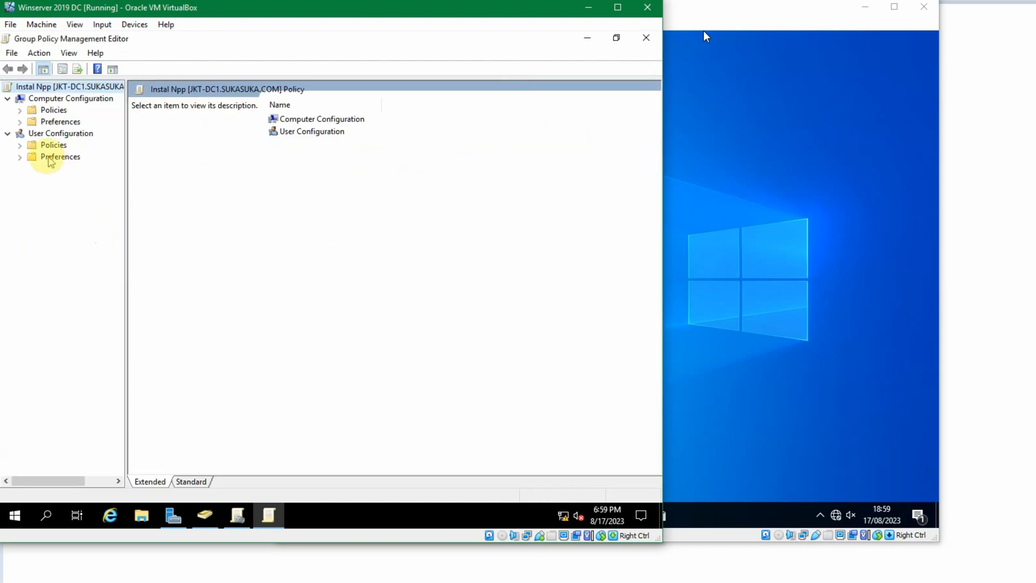
- Under User Configuration software installation, add the npp.7.5.9.installer.x64.en-us.msi package from \\jkt-dc1\source as Assigned
click(20, 145)
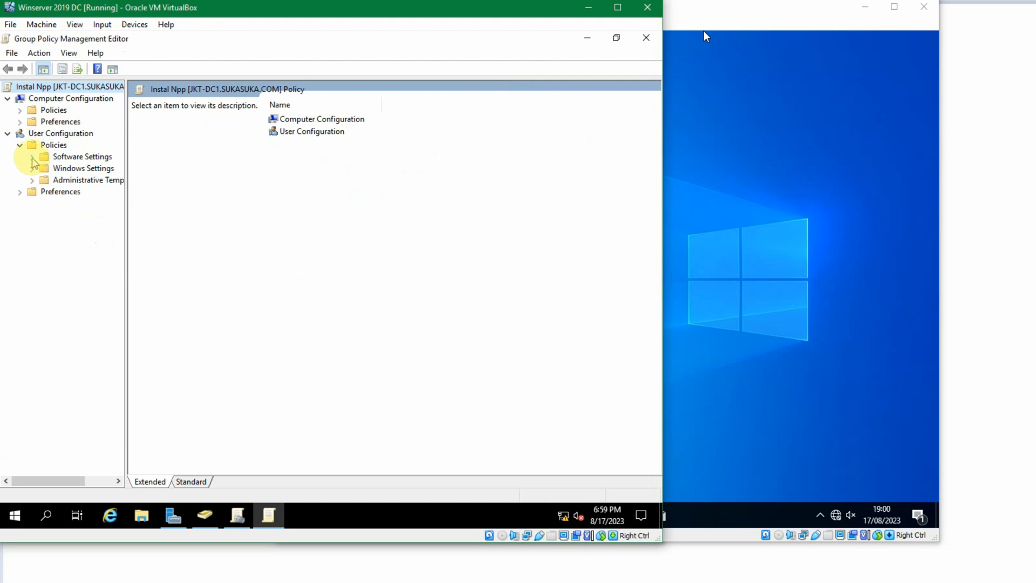
click(32, 157)
click(74, 168)
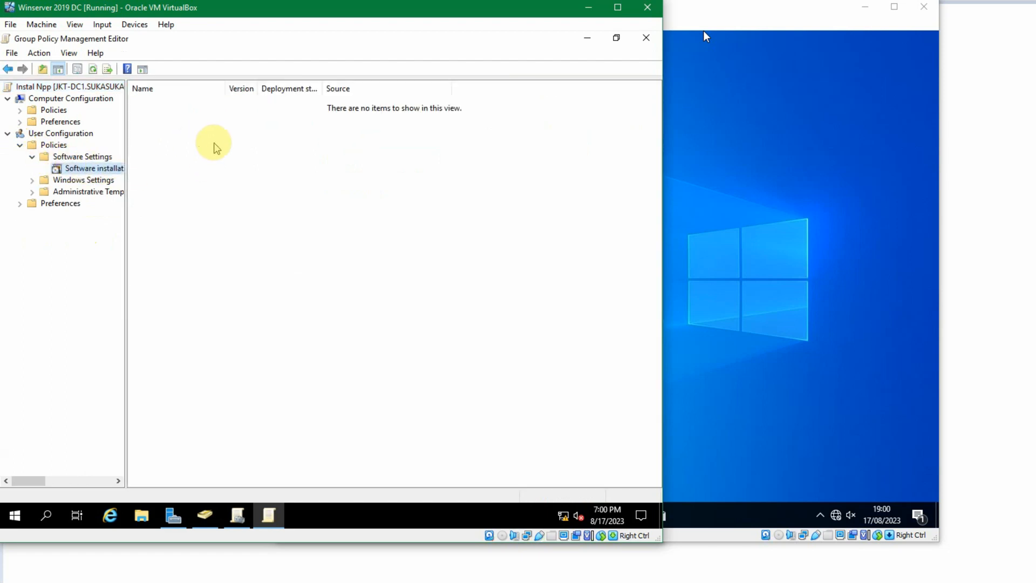
right_click(213, 157)
mouse_move(248, 164)
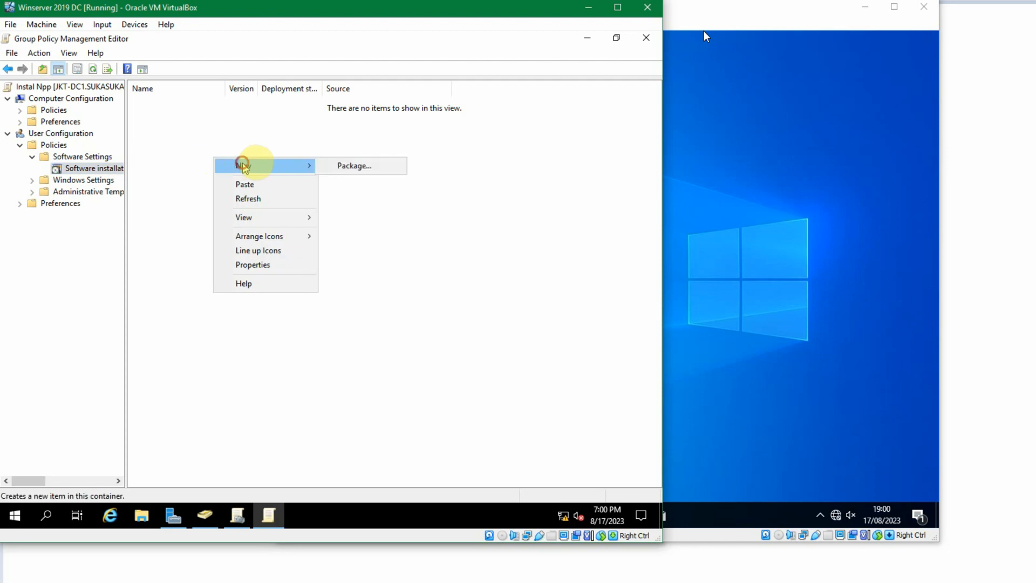
click(346, 164)
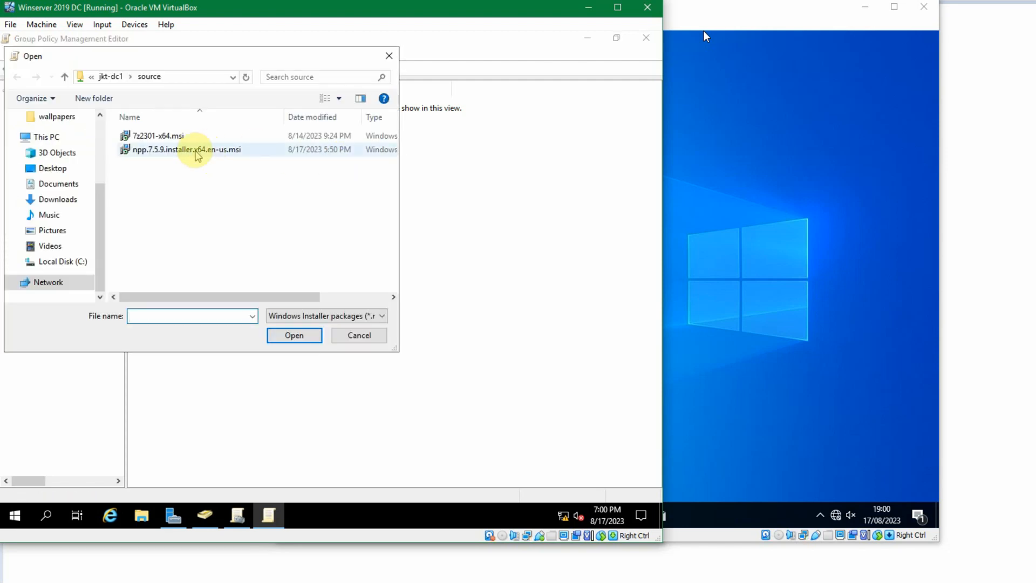
click(195, 152)
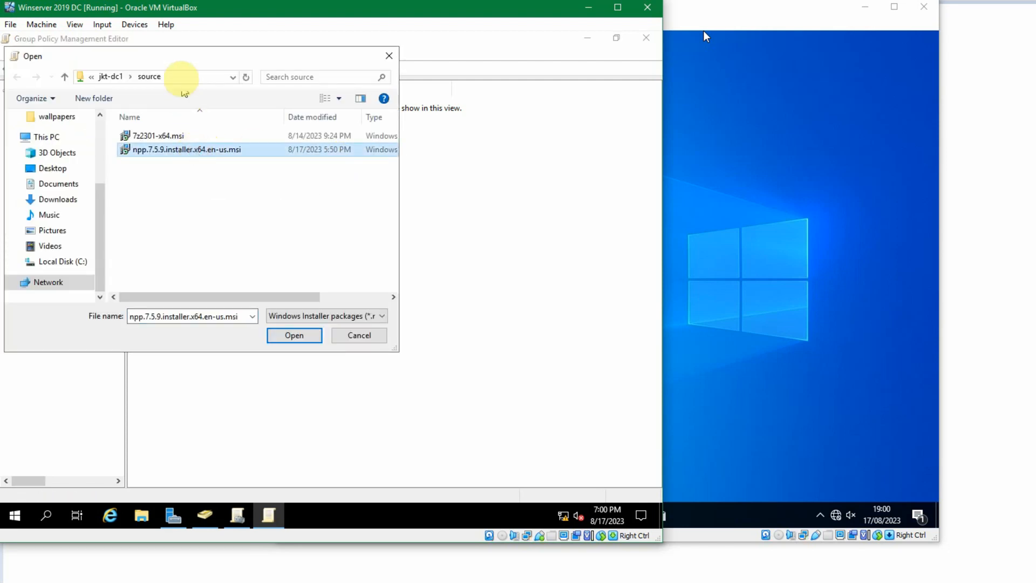
click(182, 81)
click(97, 77)
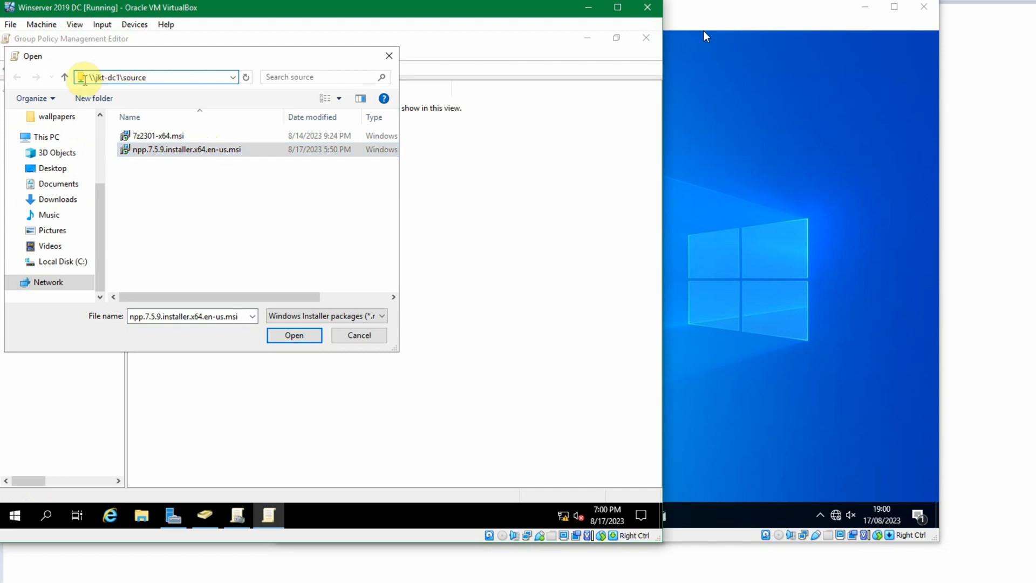
click(226, 152)
click(285, 333)
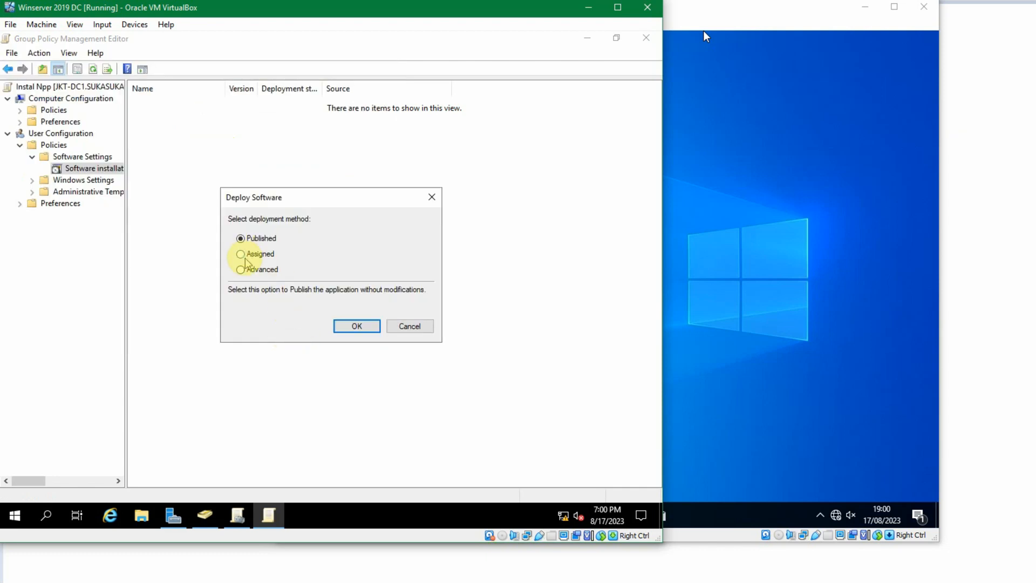
click(240, 254)
click(353, 324)
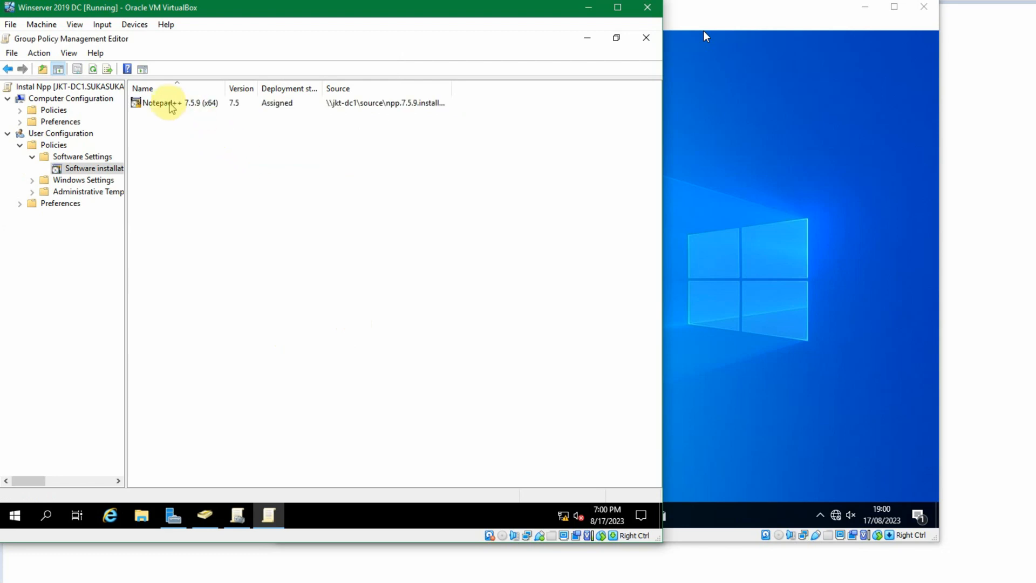
- In the Notepad++ package's deployment properties, enable uninstalling when out of management scope and installing at logon
right_click(169, 106)
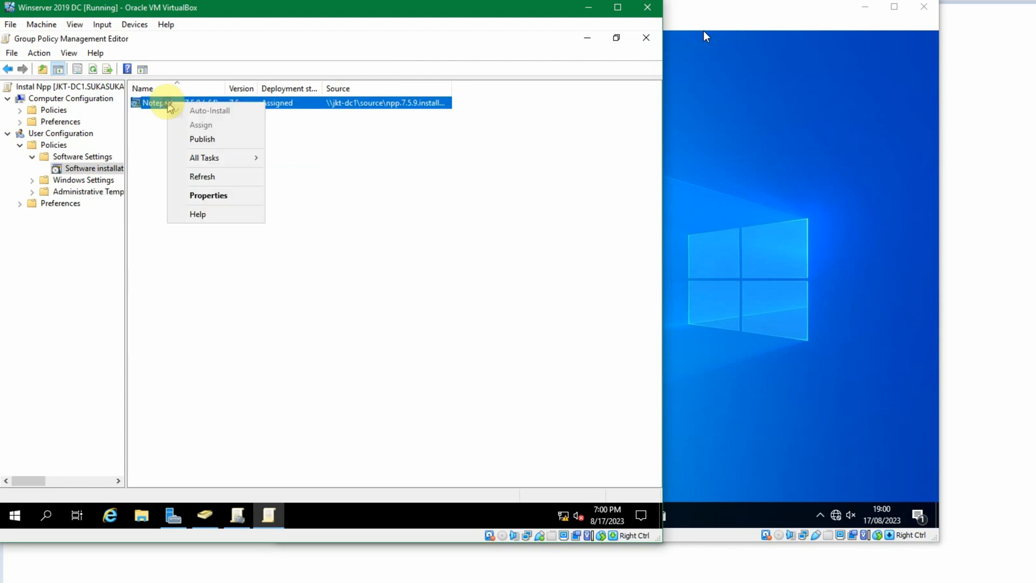
click(237, 198)
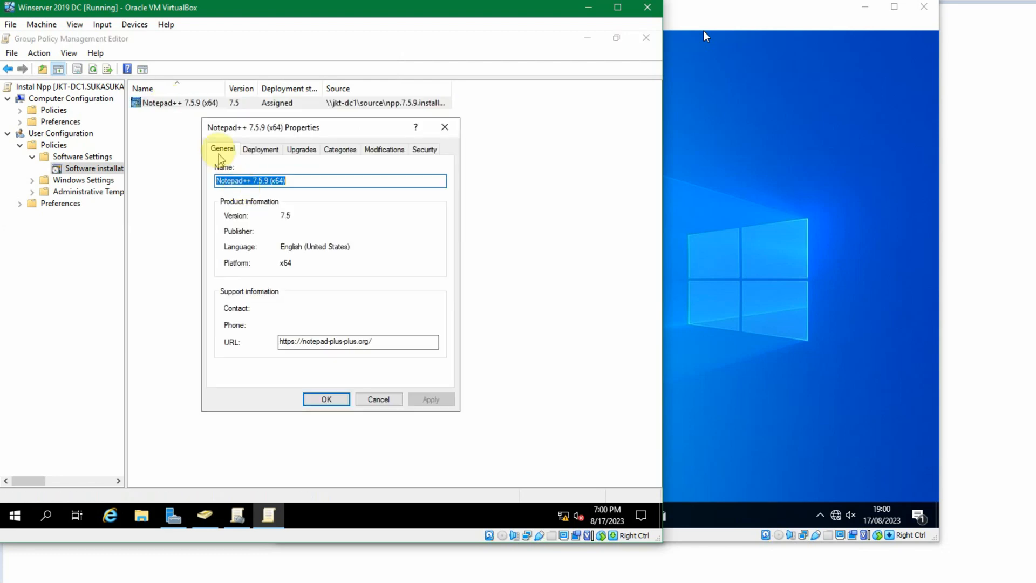
click(247, 151)
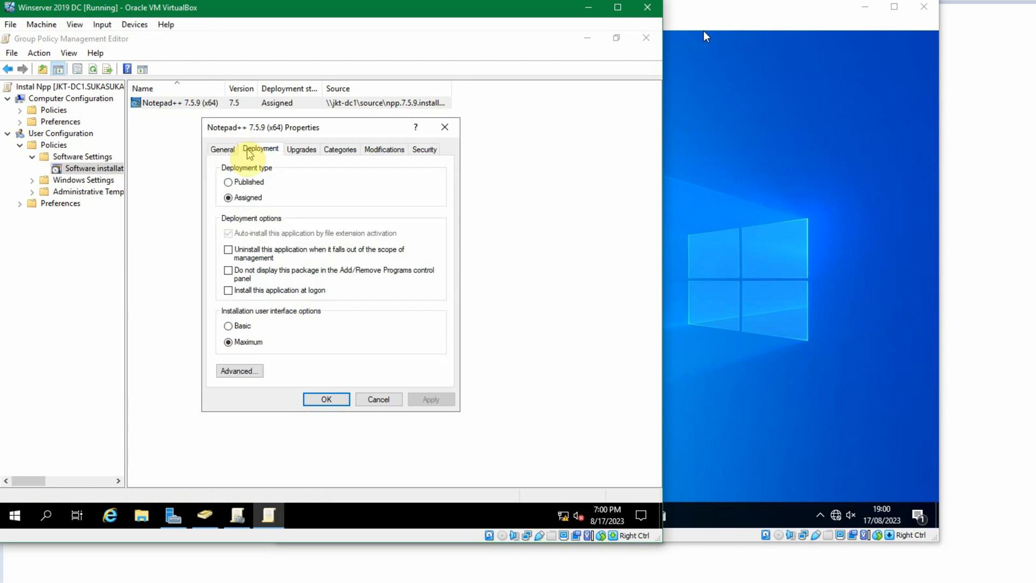
click(242, 198)
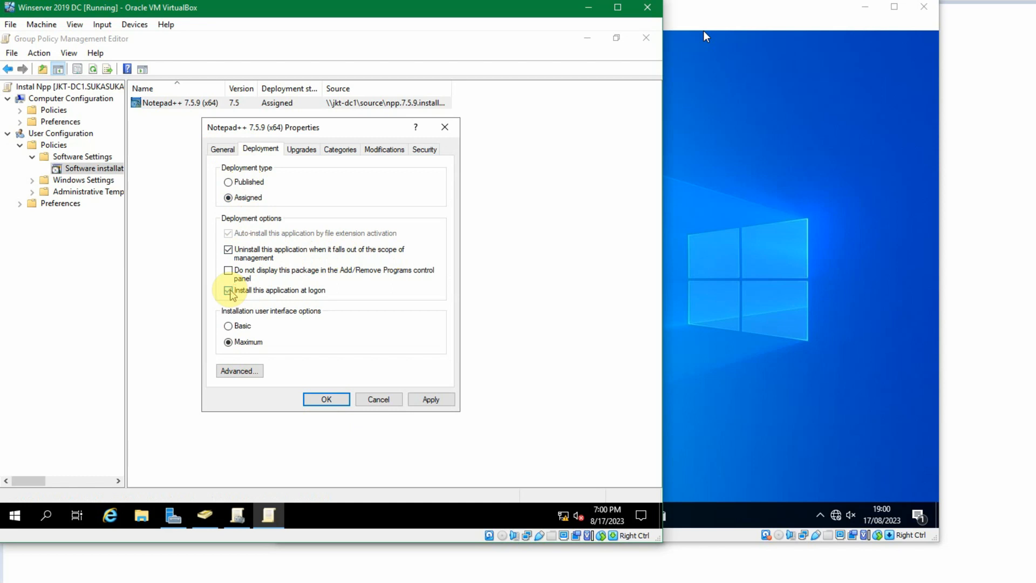
click(332, 403)
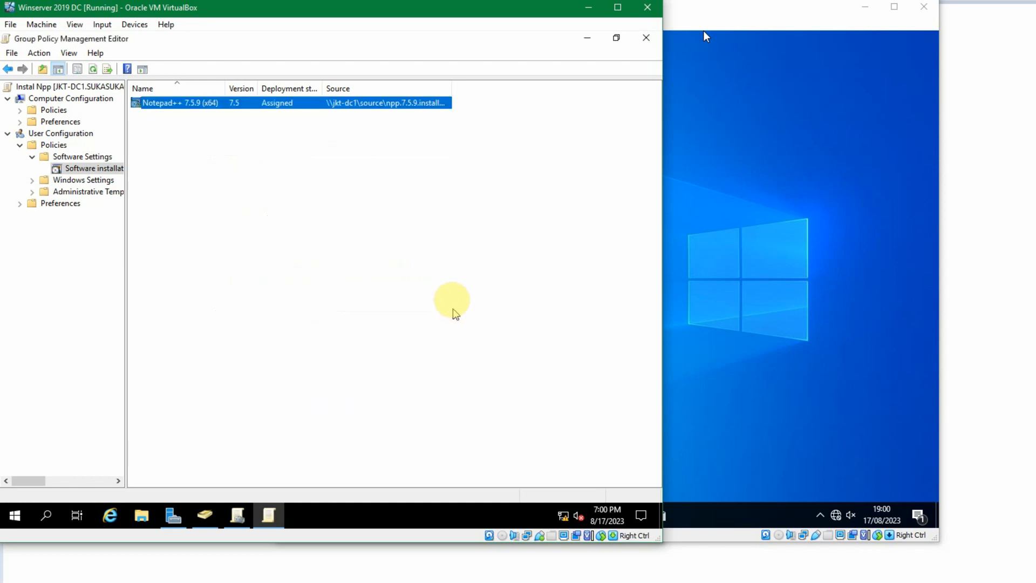
- Link the existing Instal Npp GPO to the Sales organizational unit
click(239, 516)
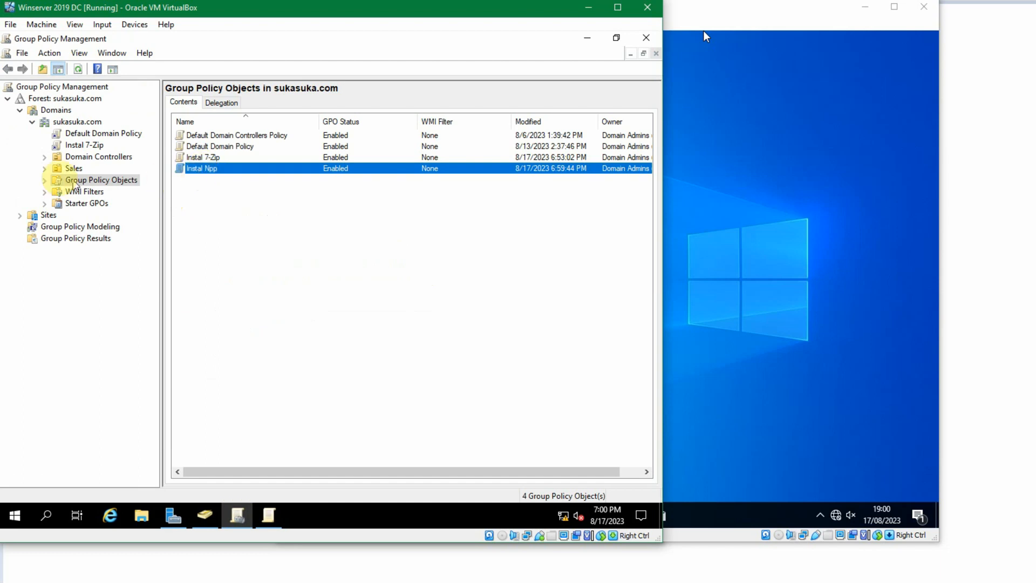
click(45, 168)
click(250, 196)
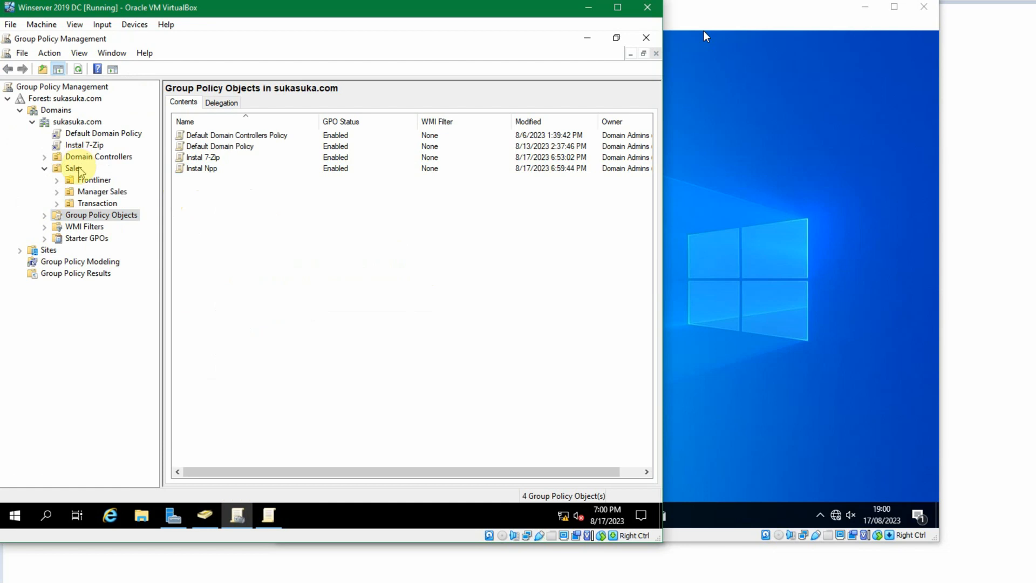
right_click(79, 170)
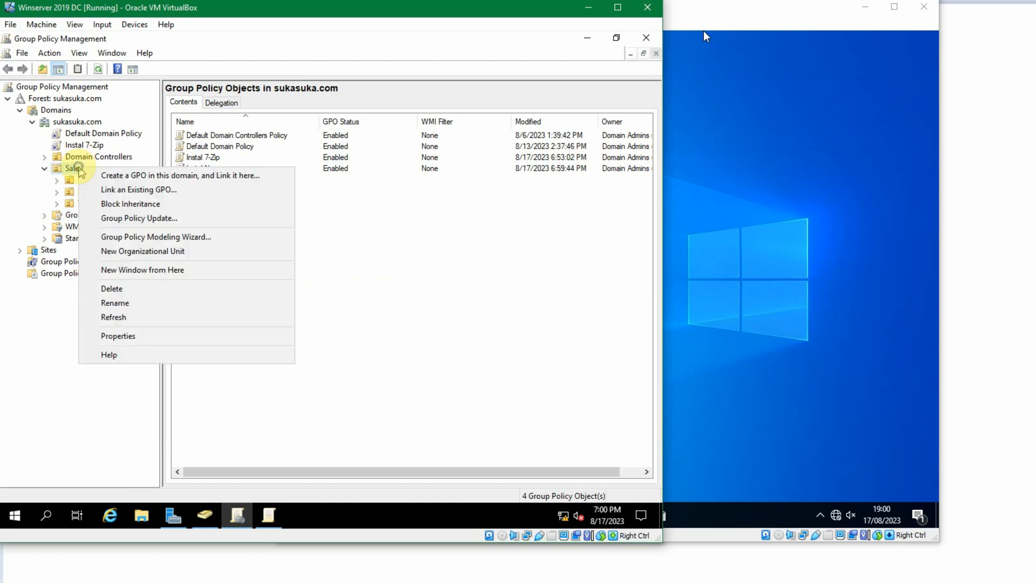
click(188, 190)
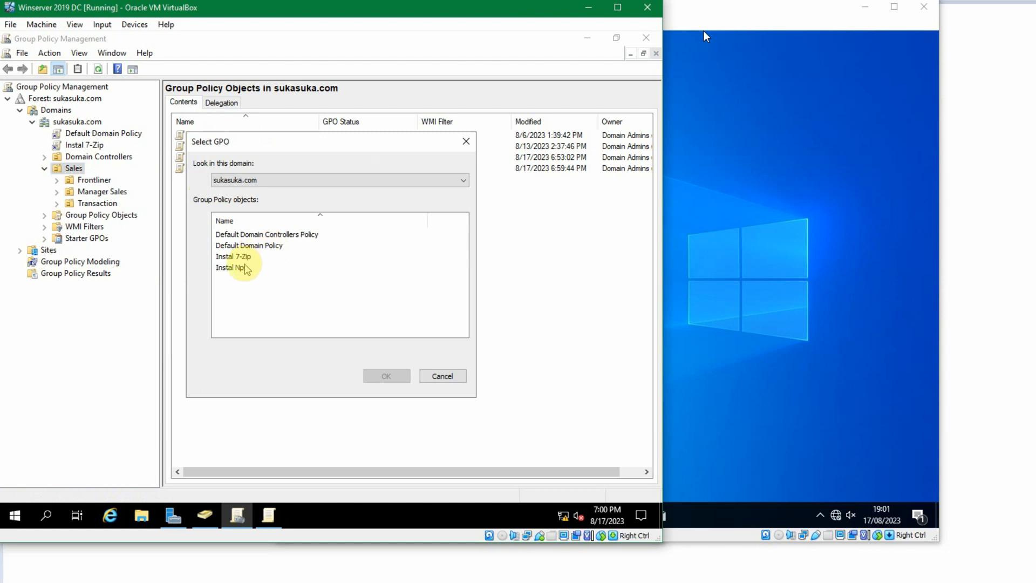
click(237, 268)
click(396, 376)
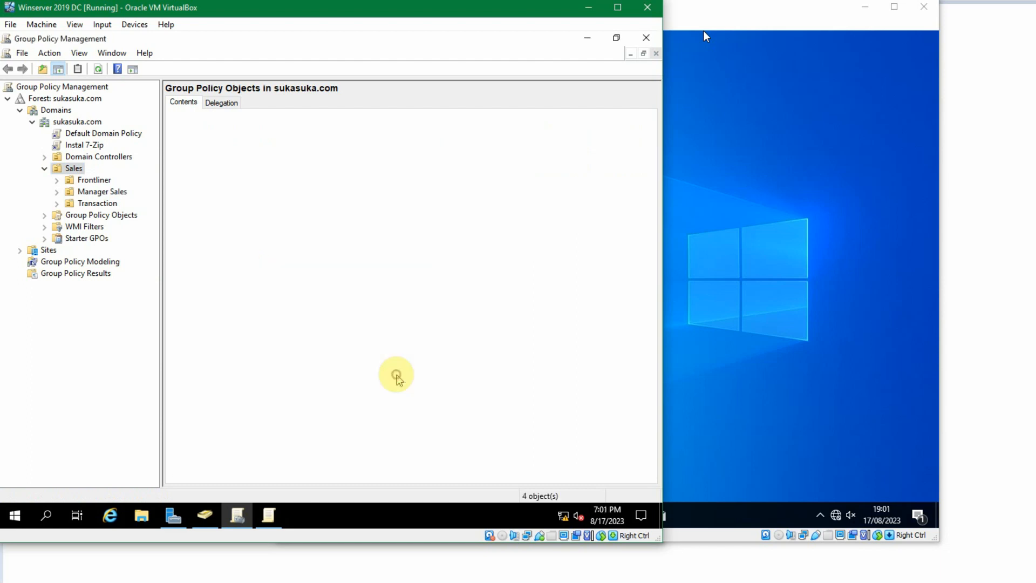
- Switch to the first client virtual machine and close its Start menu
click(371, 291)
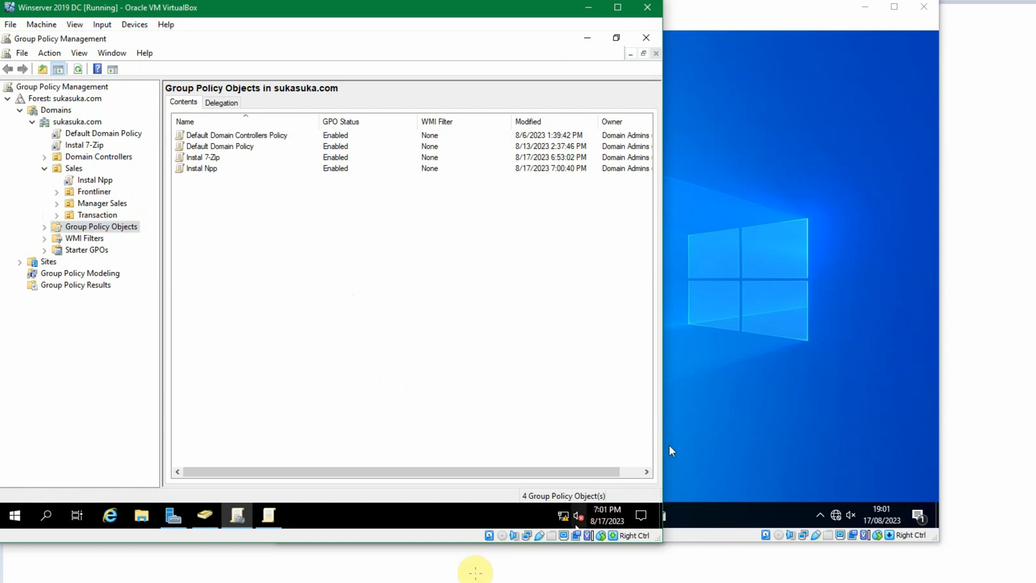
click(467, 582)
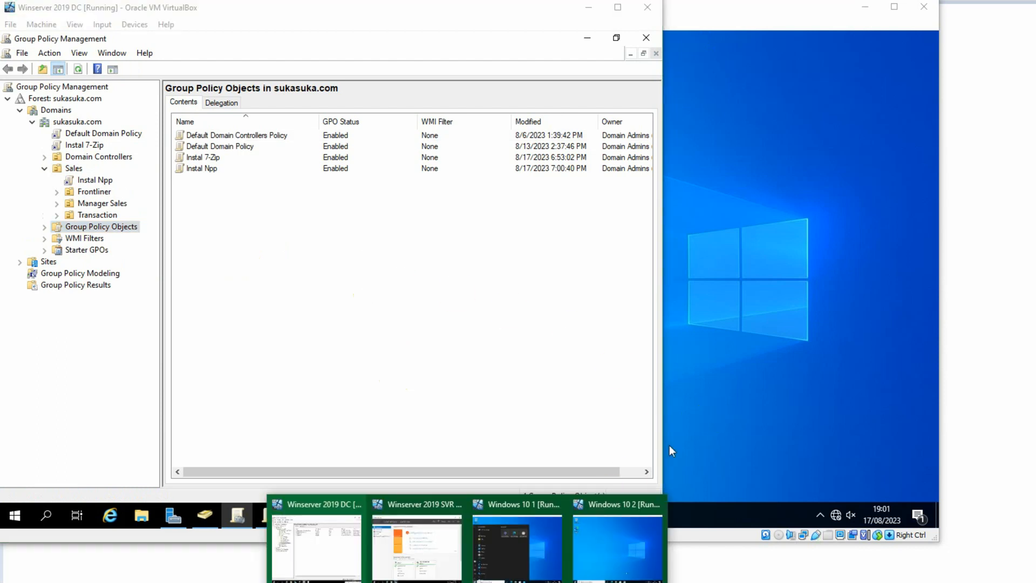
click(548, 541)
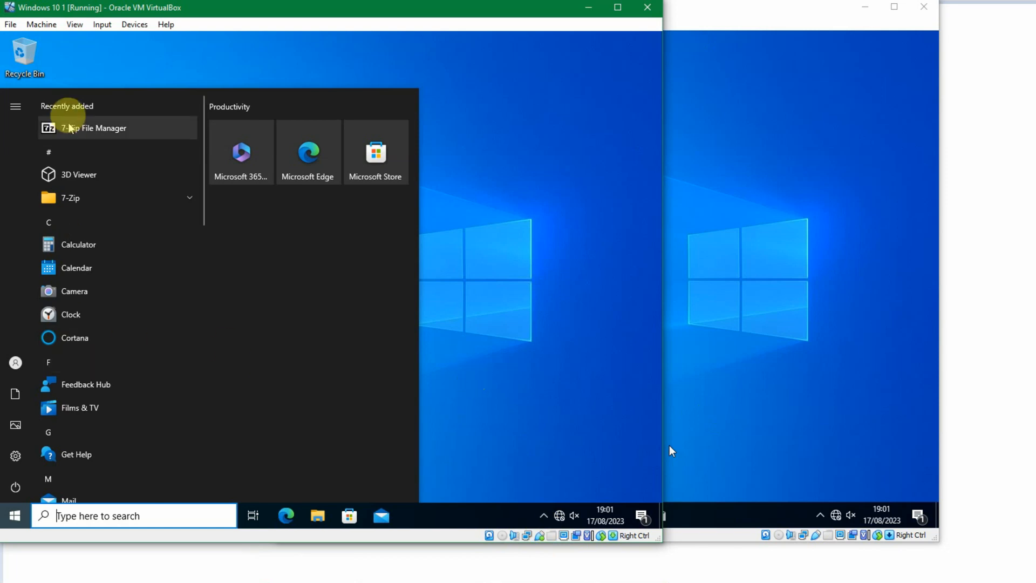
click(497, 340)
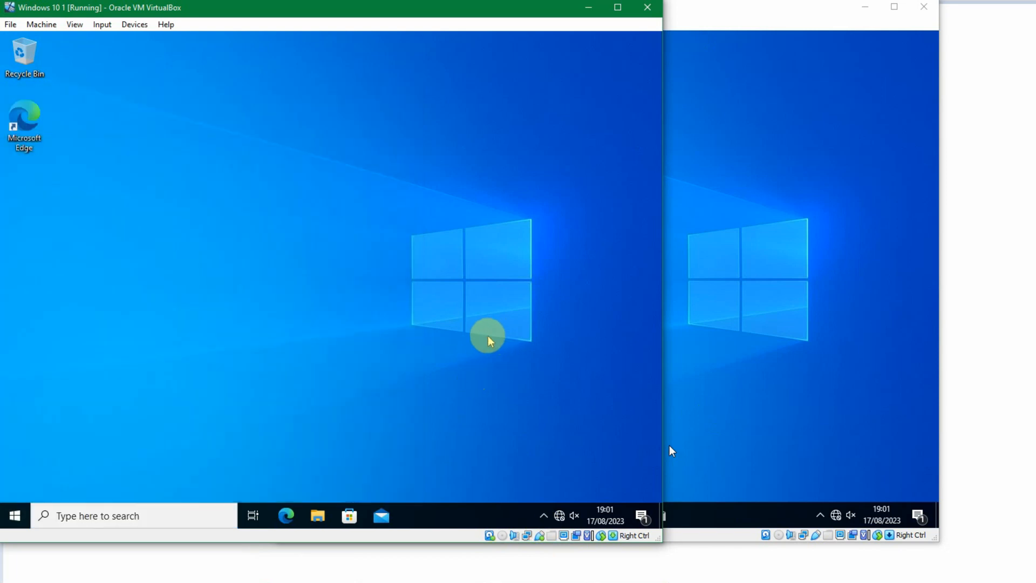
- On the first client, open a command prompt and run gpupdate /force
key(super+r)
key(Return)
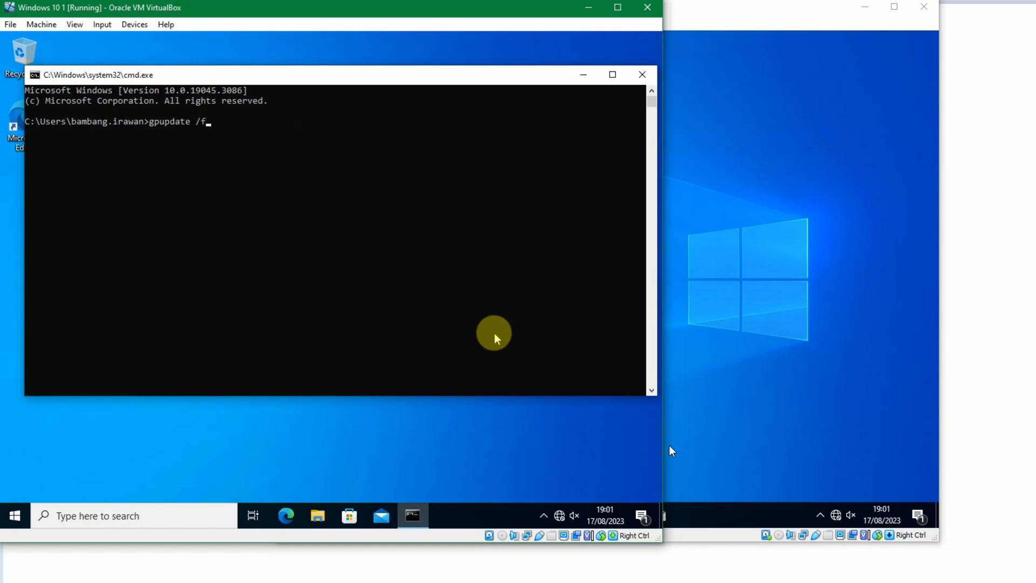
key(Return)
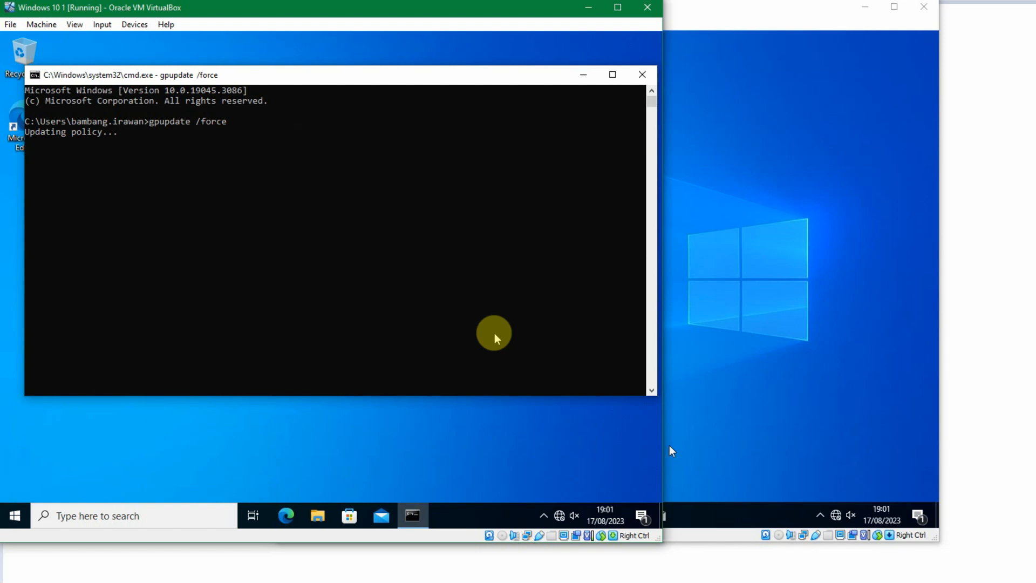
- On the second client, open a command prompt and run gpupdate /force
click(704, 289)
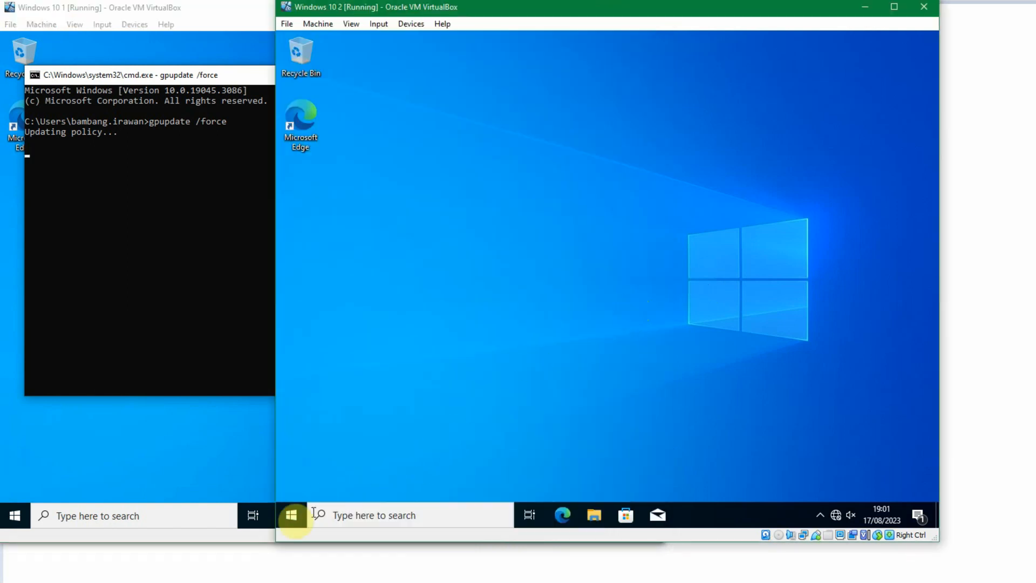
click(291, 515)
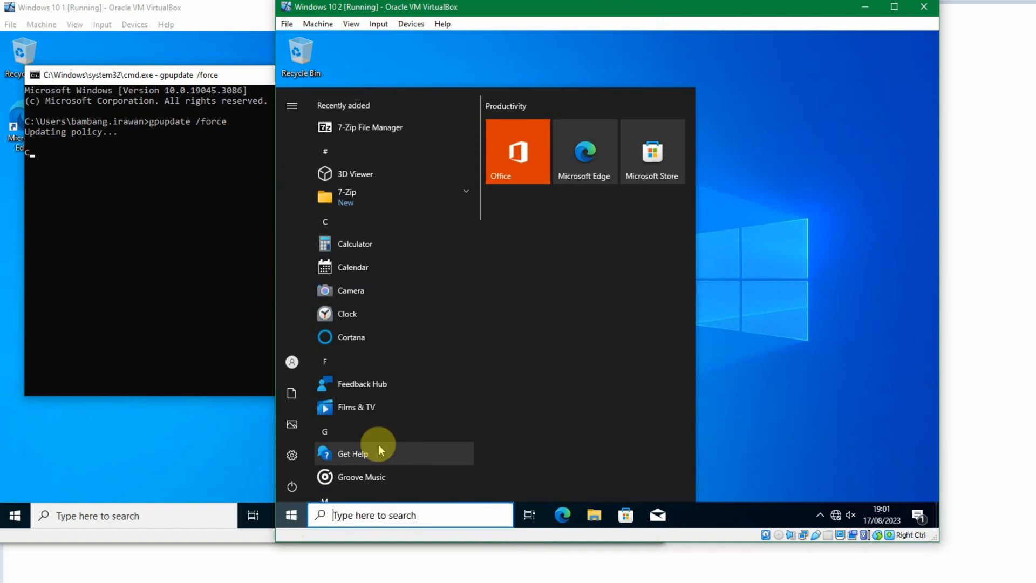
key(super+r)
text(cmd)
key(Return)
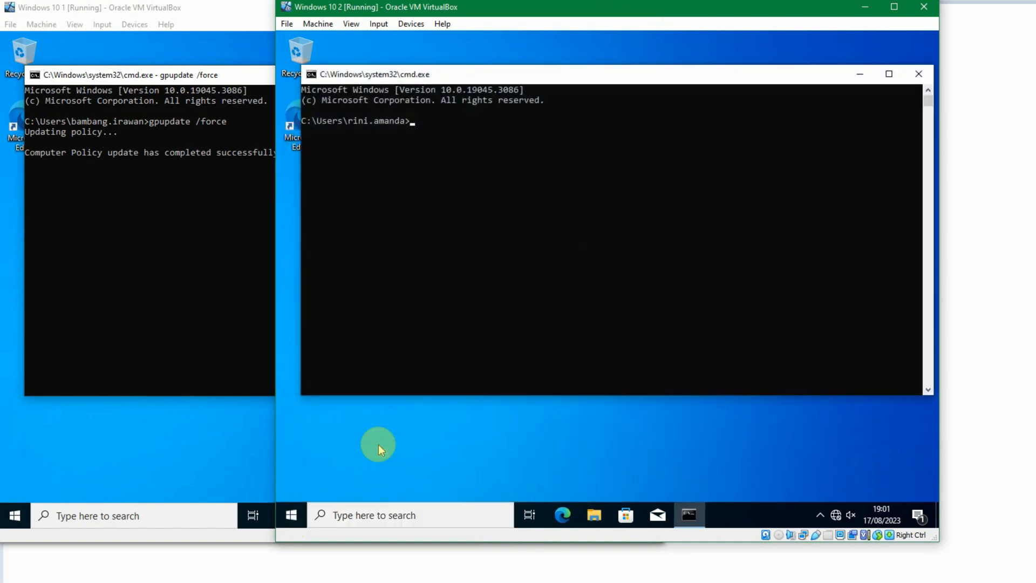
text(pupdate /force)
key(Return)
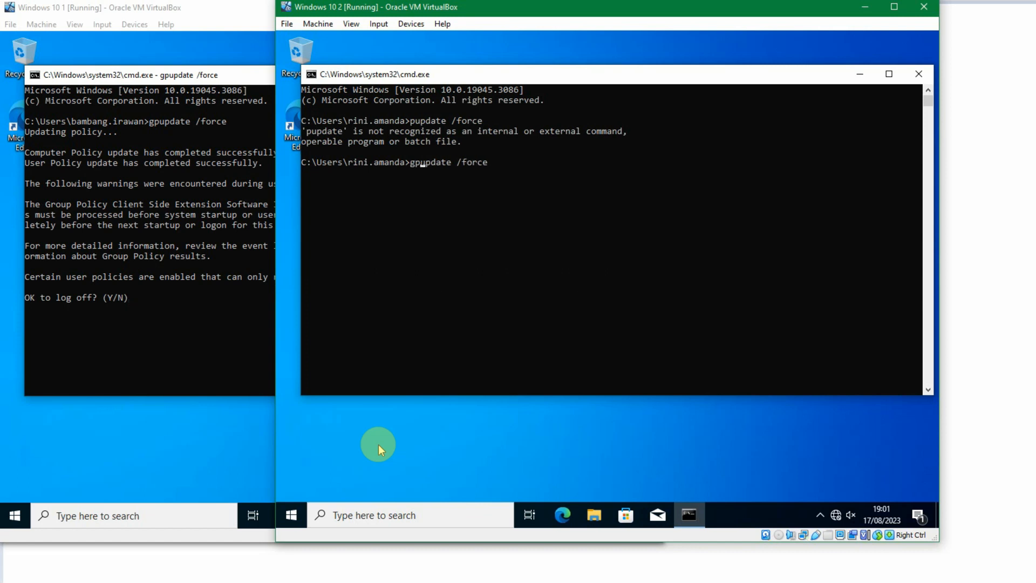
key(Return)
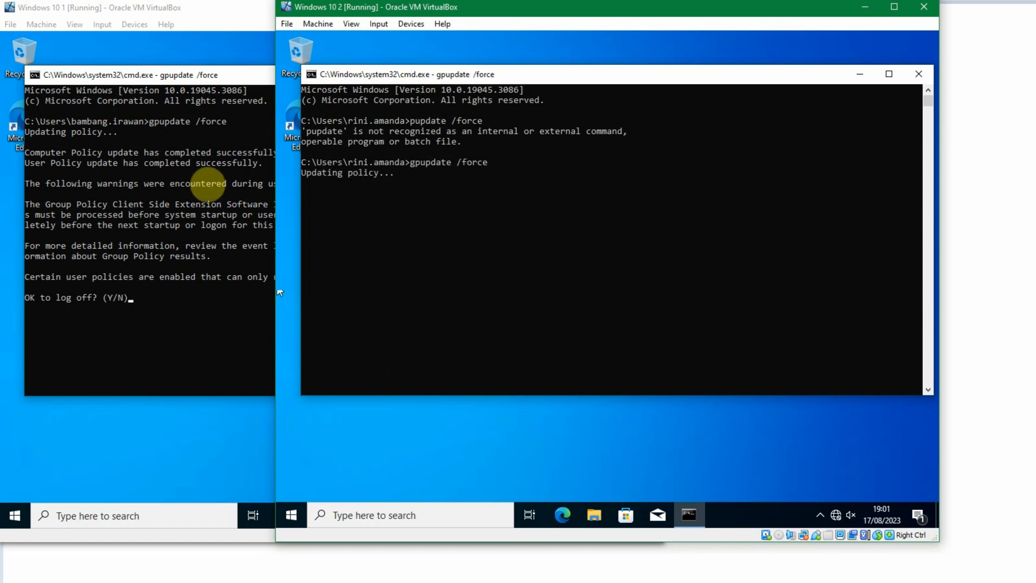
- On the first client, confirm logging off when gpupdate asks
click(169, 73)
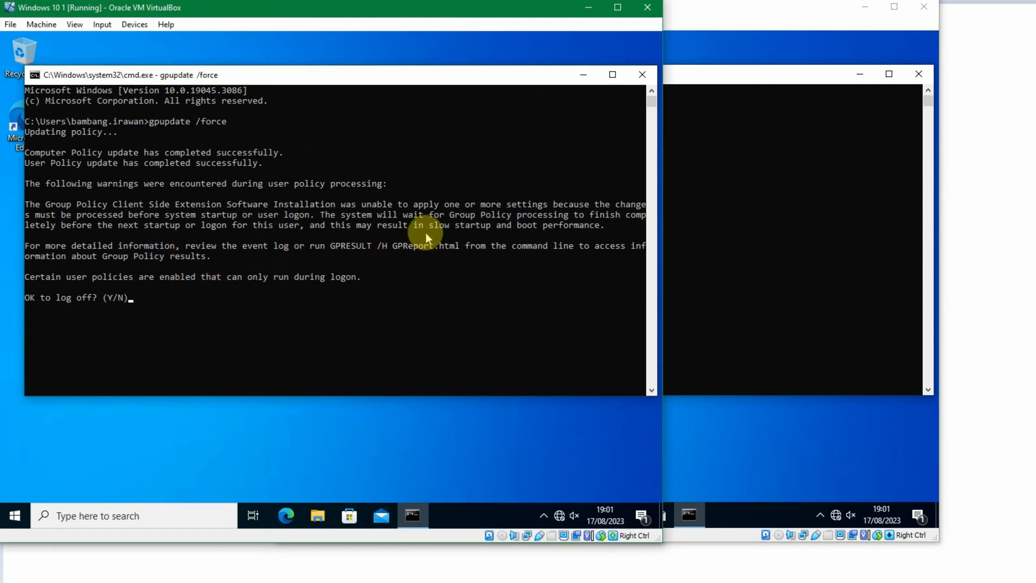
text(y)
key(Return)
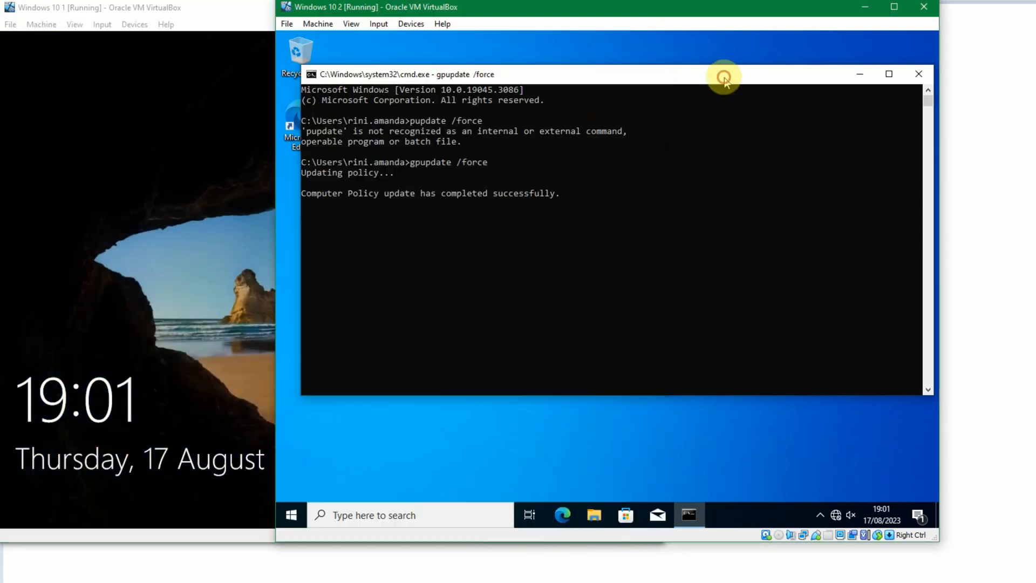
- Sign back in to the first client by entering the account password
click(180, 193)
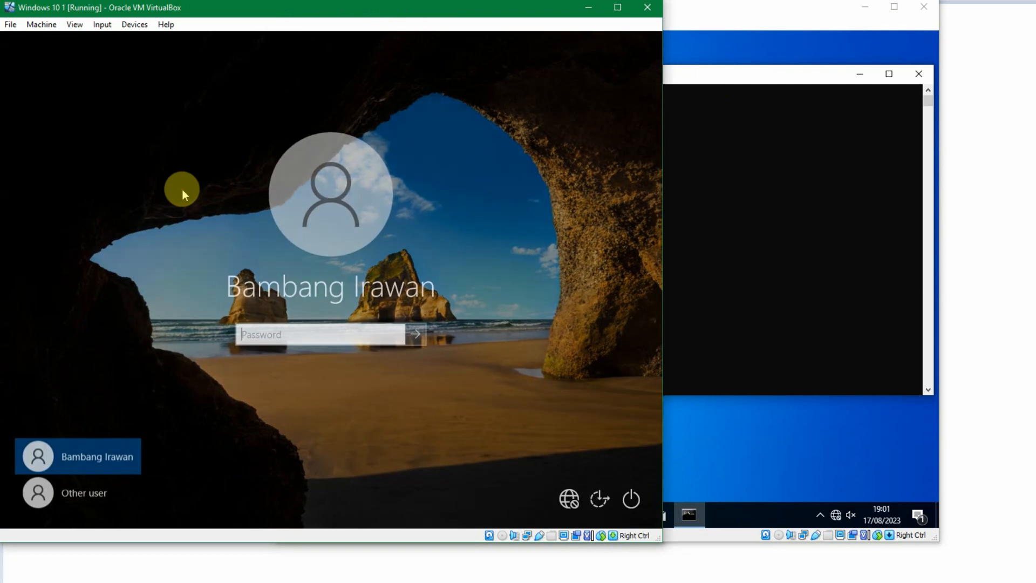
text(•••••••••••)
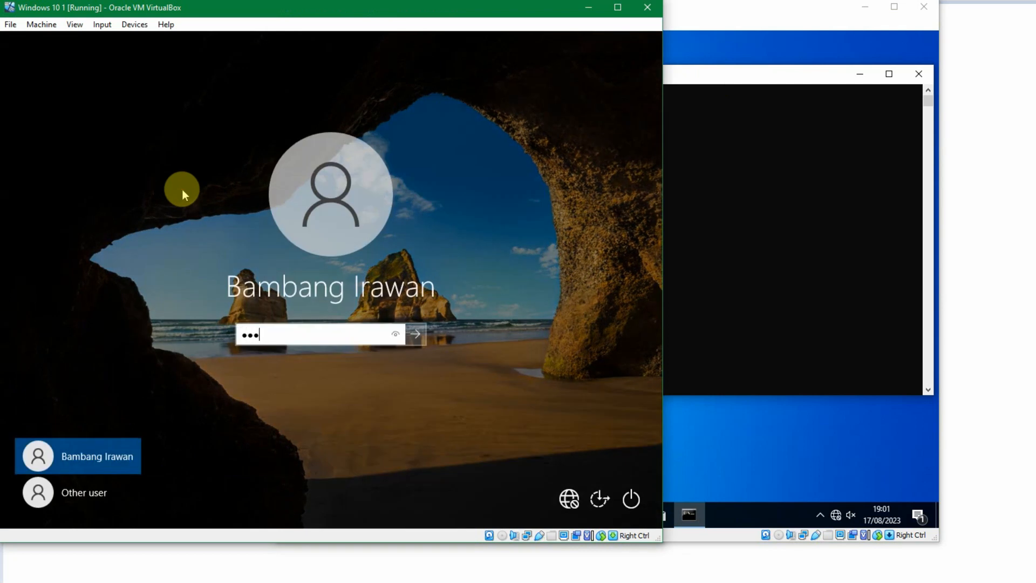
key(Return)
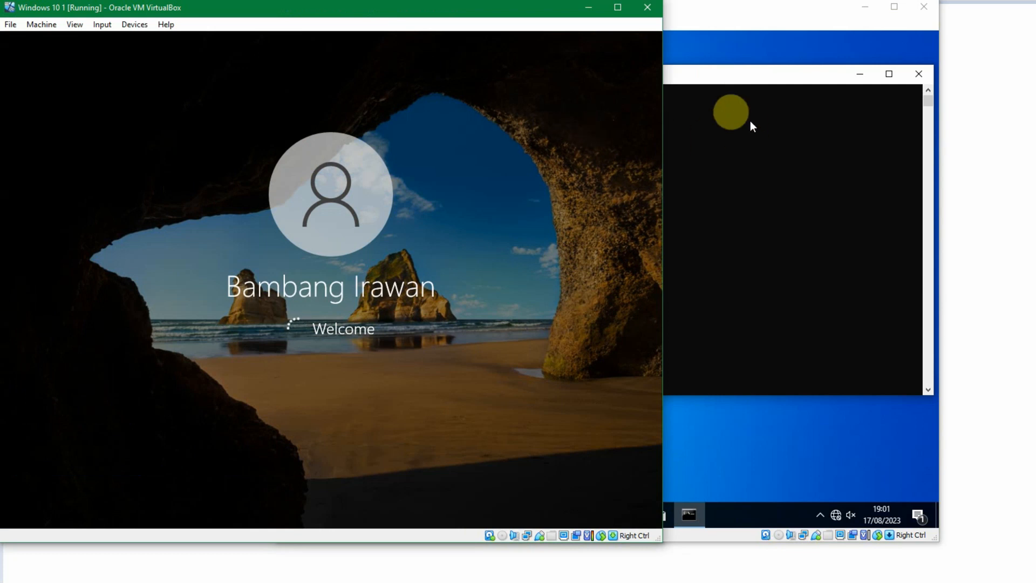
- Close the second client's command prompt and browse the first client's Start menu for the 7-Zip and Notepad++ entries
click(727, 80)
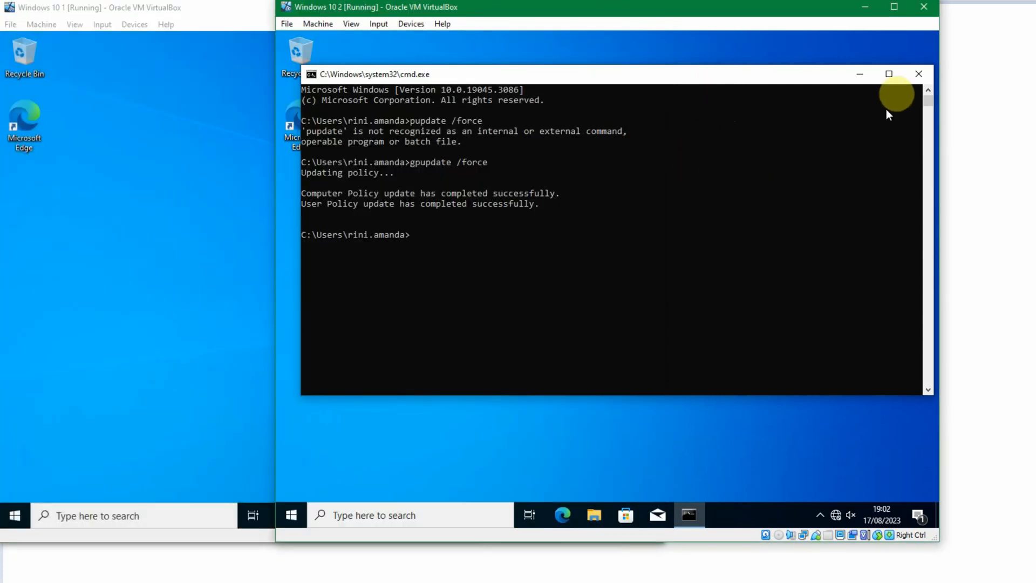
click(918, 74)
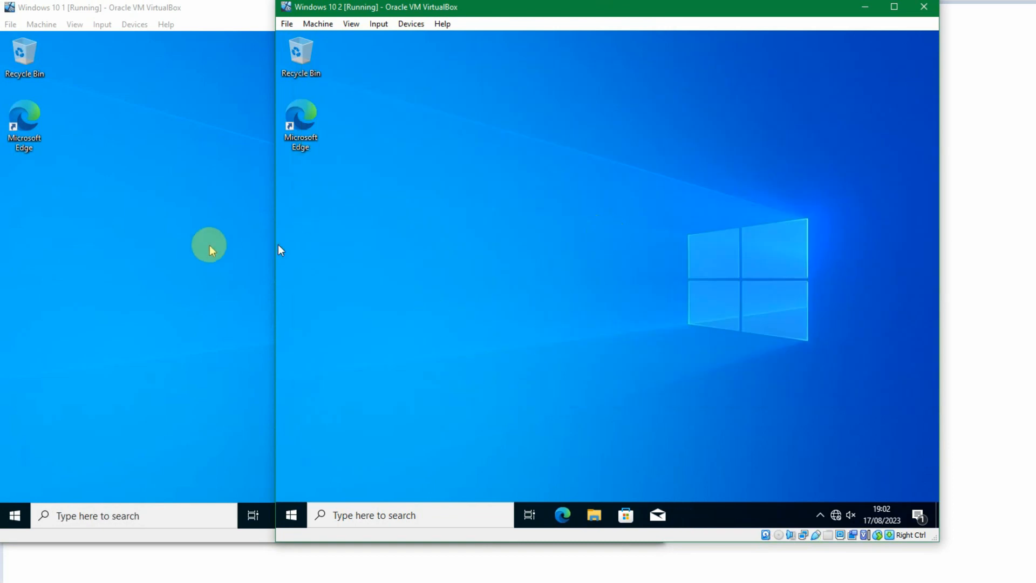
click(230, 248)
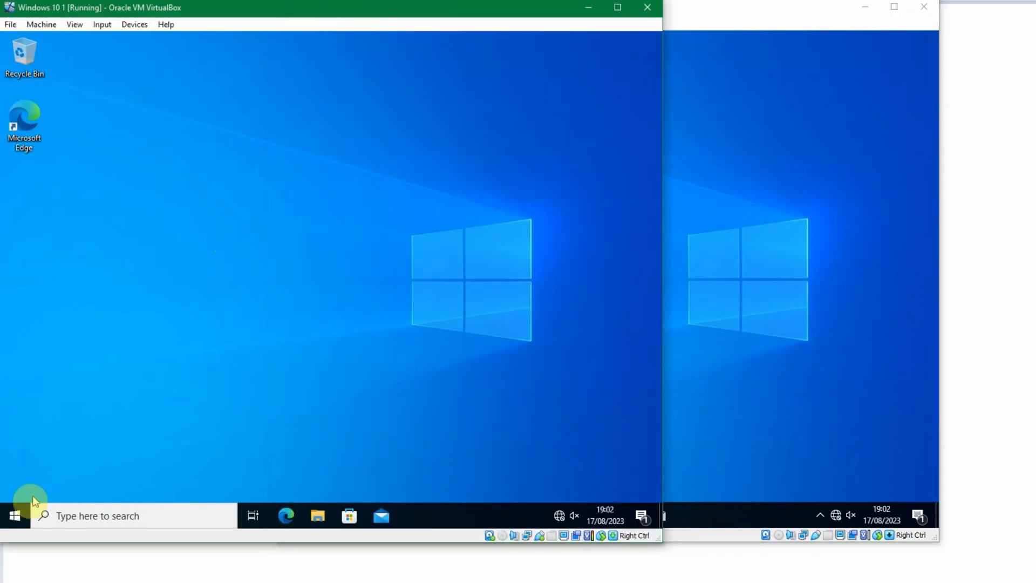
click(25, 520)
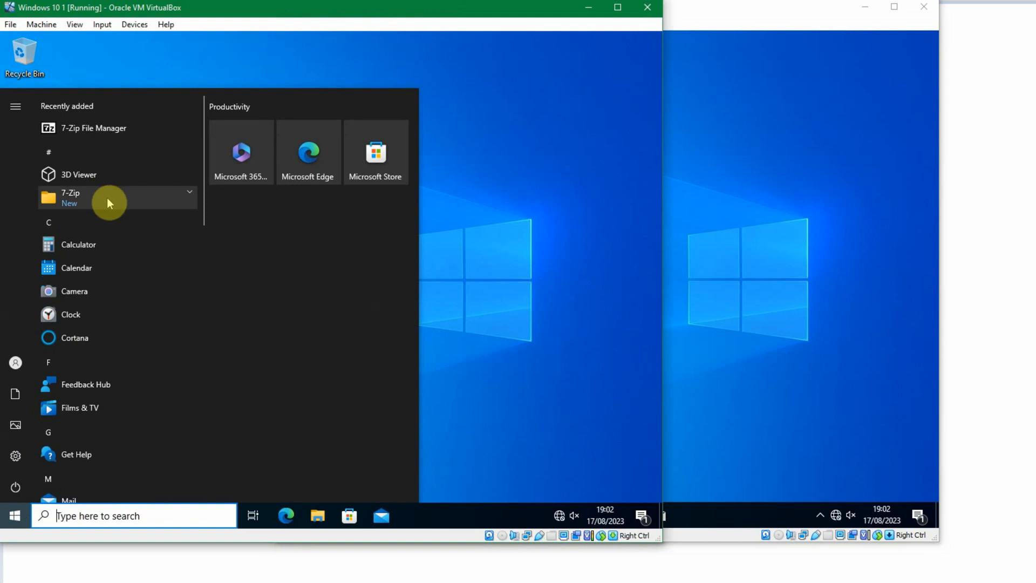
scroll(135, 263, down, 1)
scroll(135, 265, down, 3)
scroll(144, 272, down, 3)
scroll(144, 278, up, 1)
scroll(144, 278, up, 1)
click(174, 277)
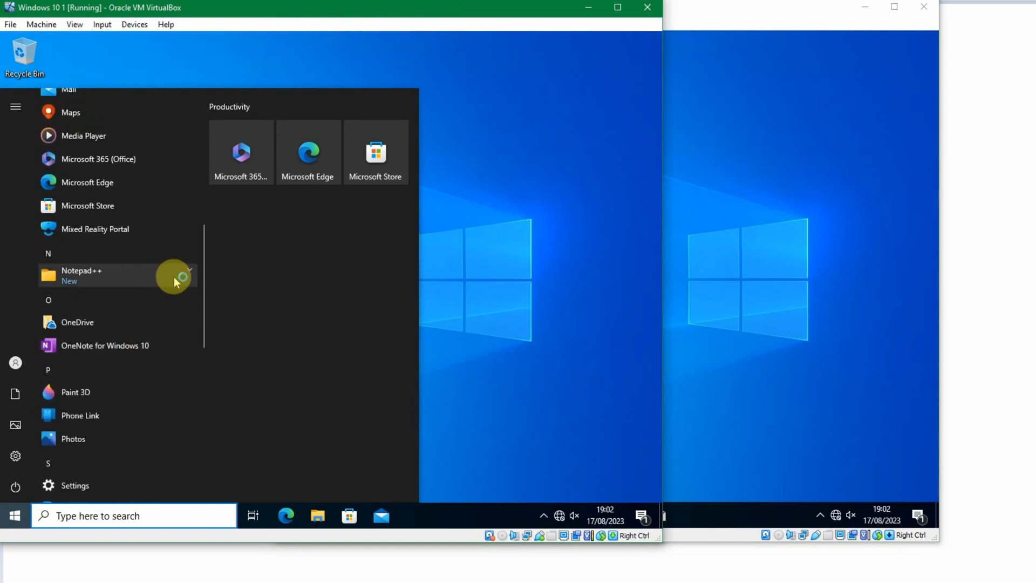
click(181, 278)
scroll(129, 275, up, 8)
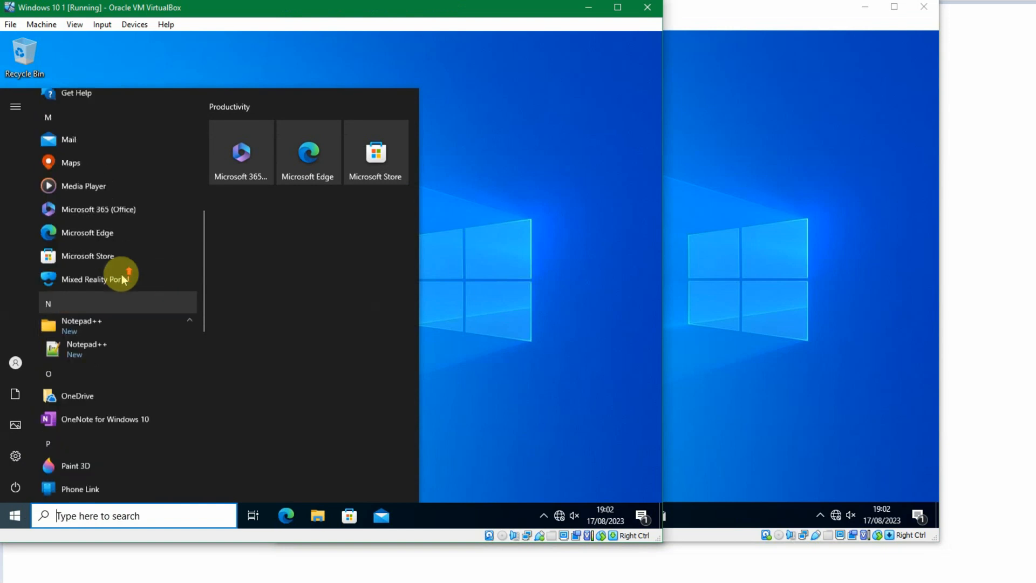
scroll(141, 222, down, 6)
click(502, 289)
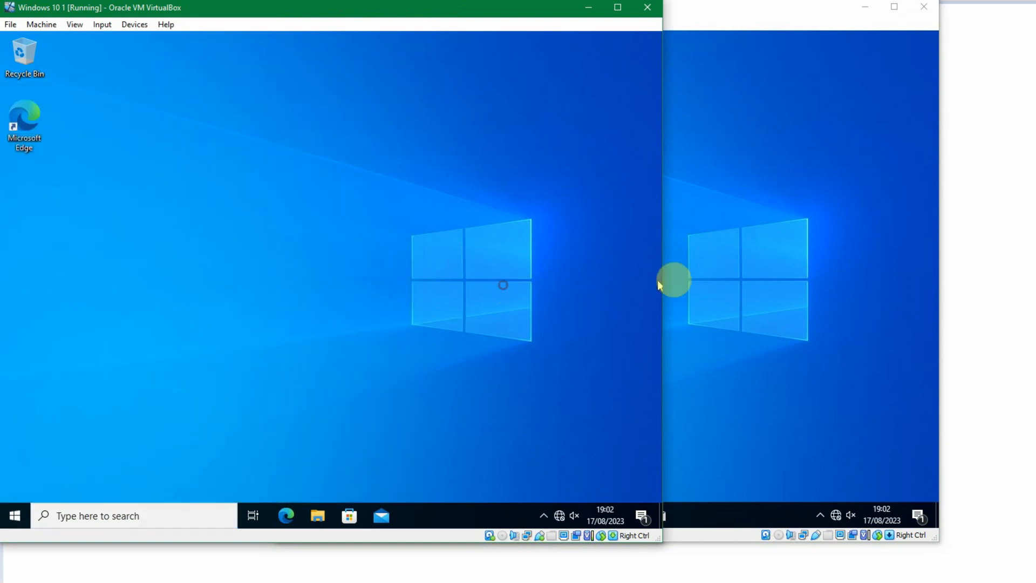
- Sign out of the second client and sign back in by entering the account password
click(714, 286)
right_click(286, 510)
click(359, 472)
click(497, 429)
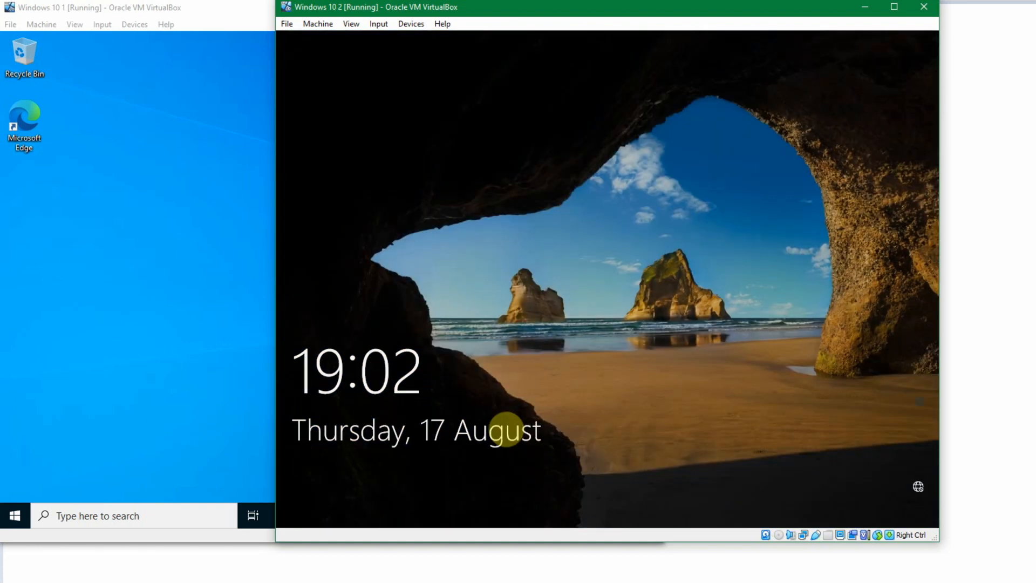
click(506, 429)
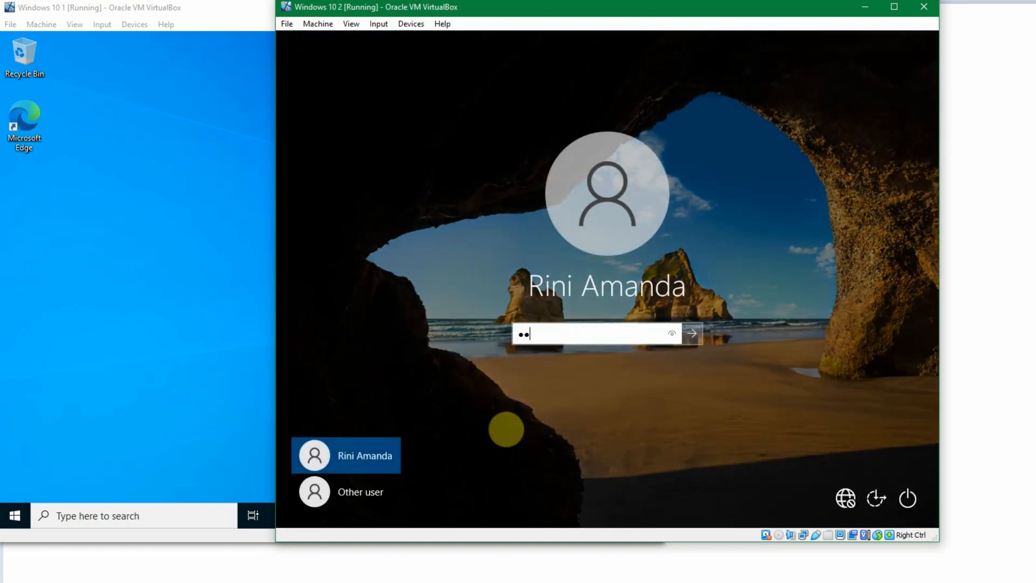
key(Return)
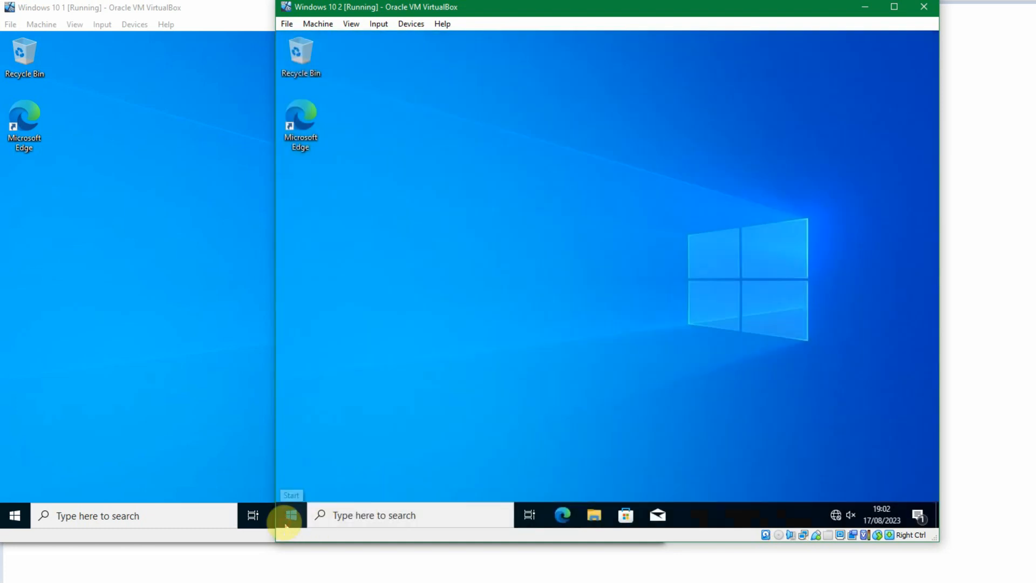
- Browse the second client's Start menu for the deployed applications
click(291, 515)
scroll(406, 312, down, 10)
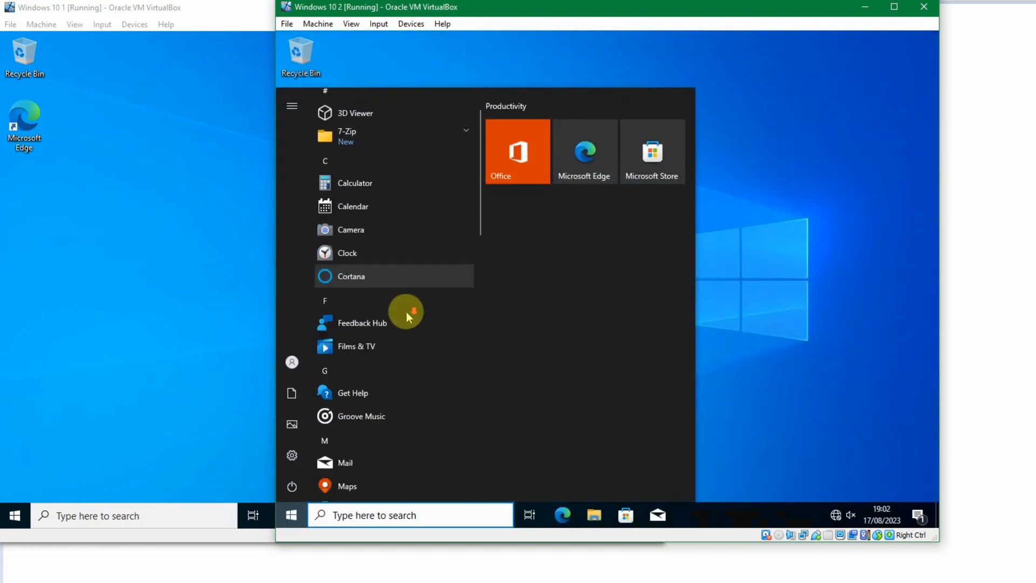
scroll(407, 315, up, 12)
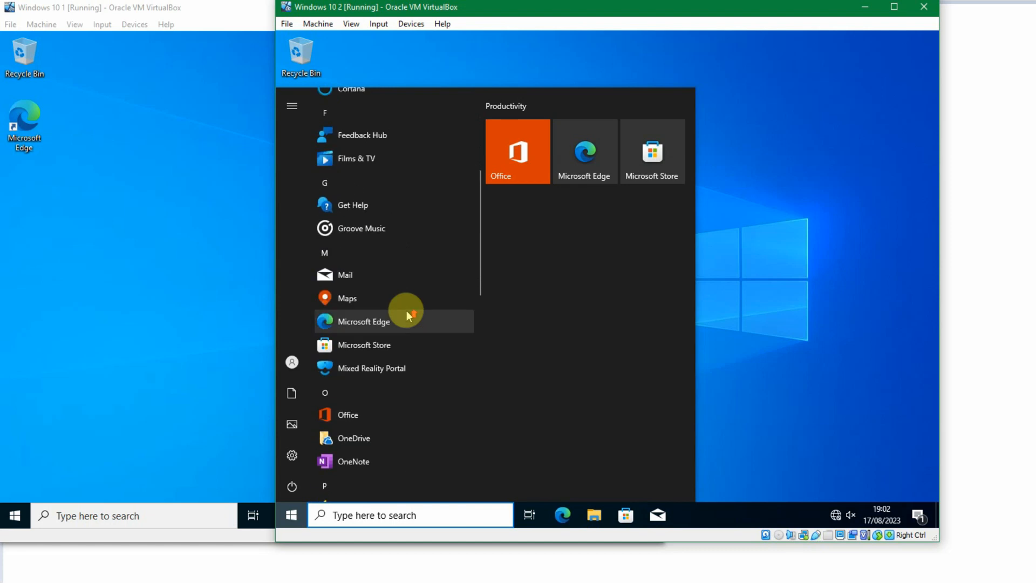
scroll(456, 236, down, 10)
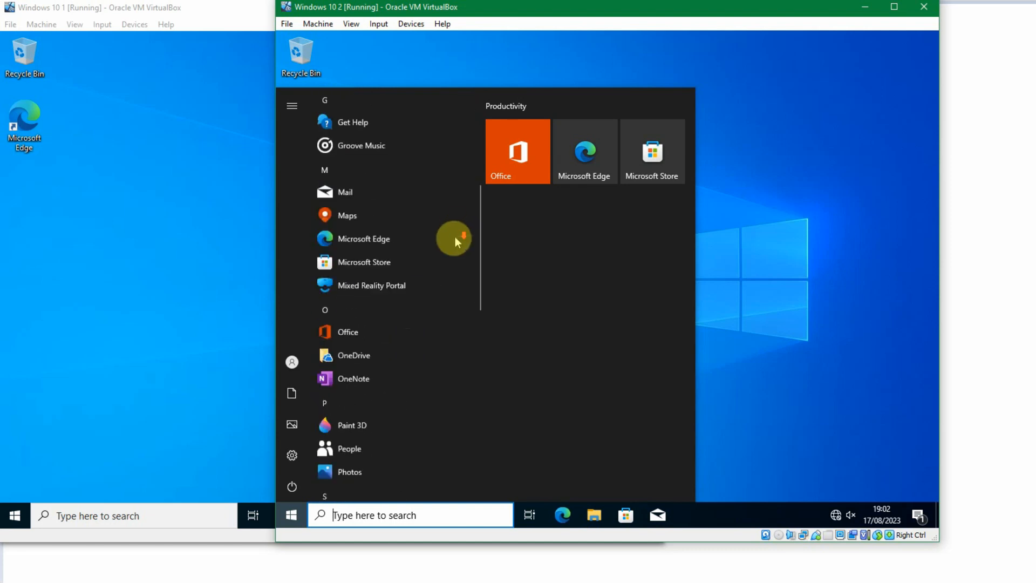
click(104, 313)
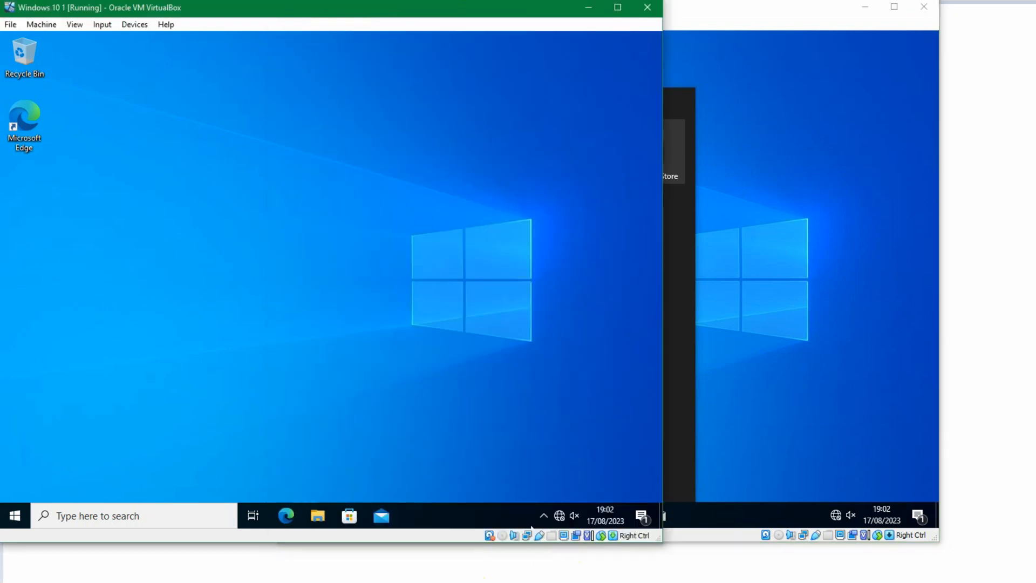
- On the domain controller, inspect the GPOs linked to the Sales OU and its Frontliner, Manager Sales and Transaction sub-OUs
mouse_move(474, 574)
click(318, 550)
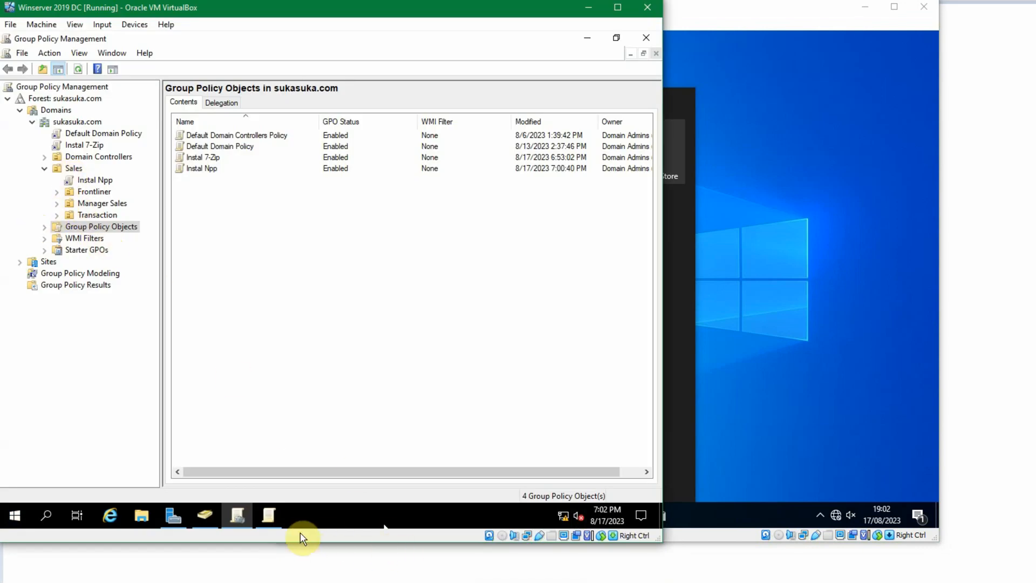
click(88, 192)
click(93, 203)
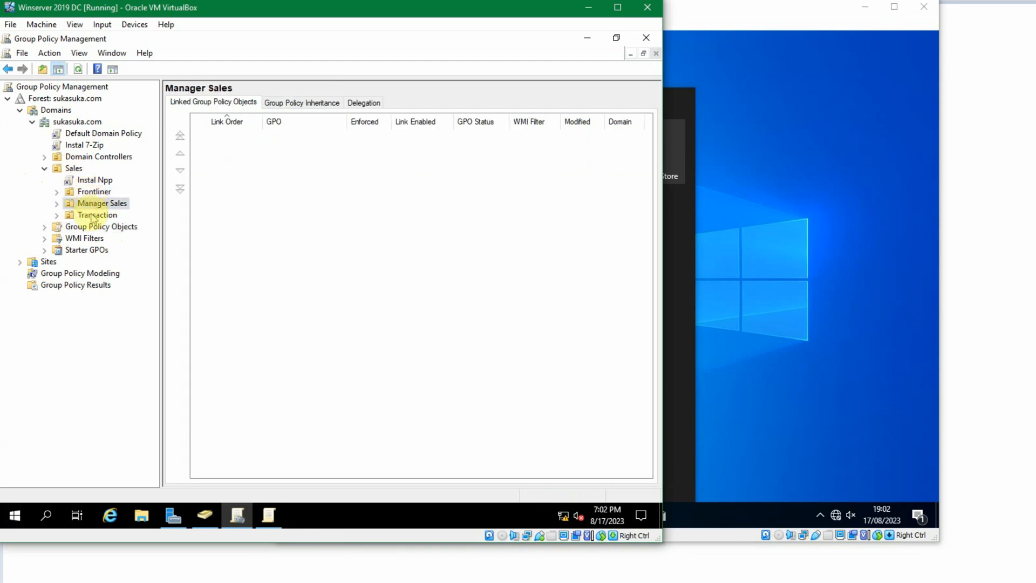
click(93, 216)
click(72, 169)
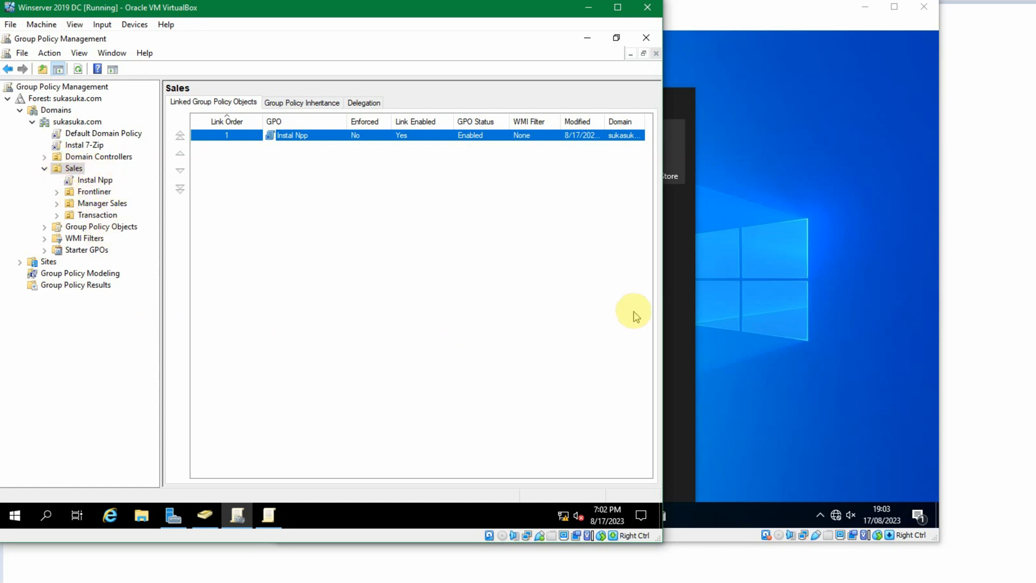
- Compare both clients' Start menus for the Notepad++ and 7-Zip entries
click(797, 338)
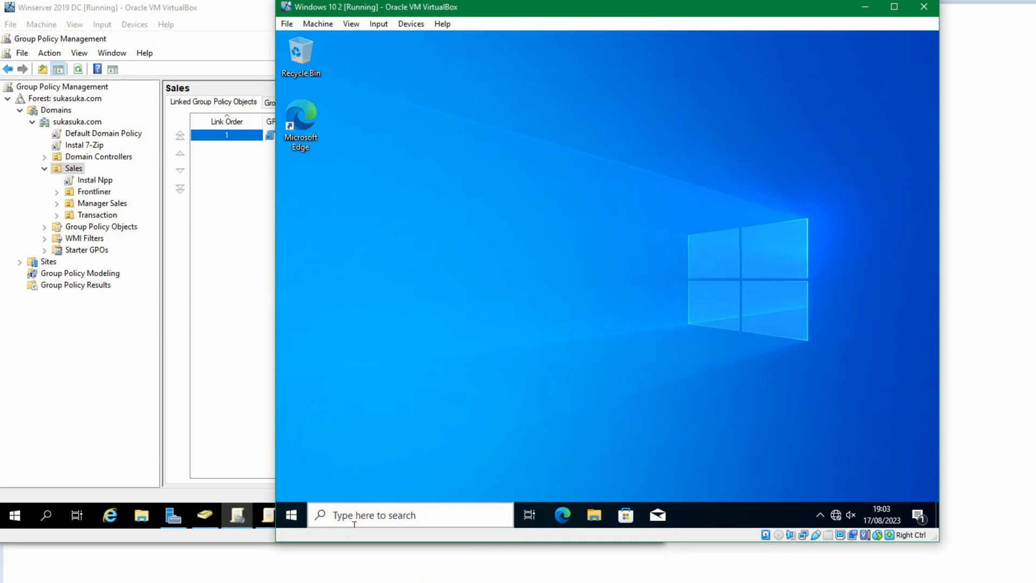
click(467, 582)
click(507, 550)
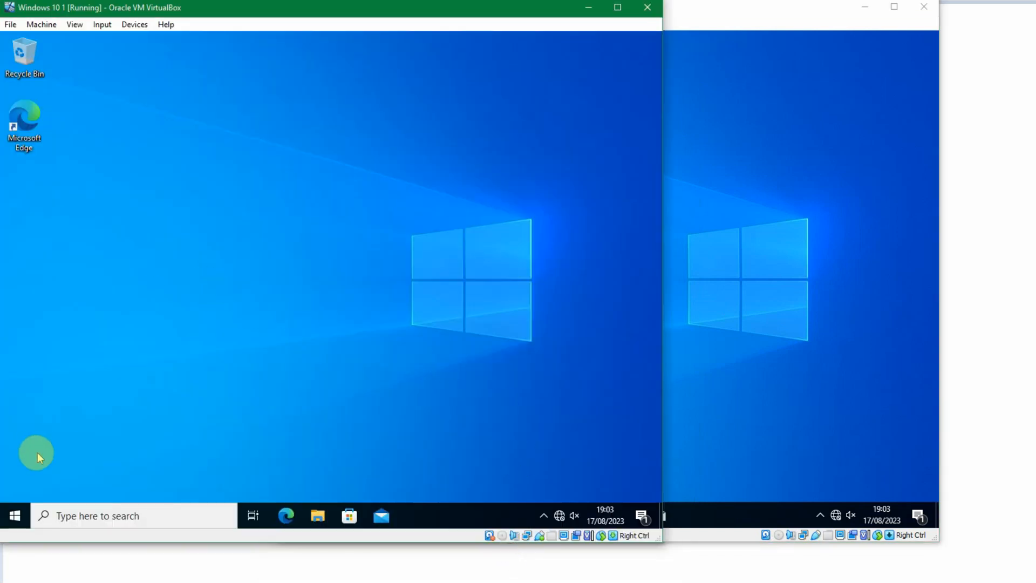
click(15, 517)
click(736, 351)
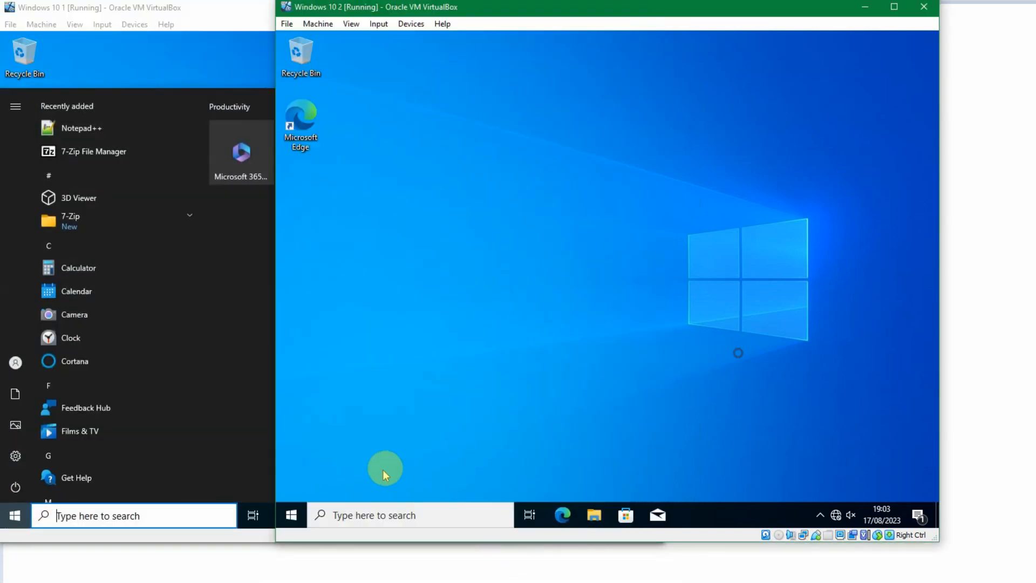
click(291, 516)
scroll(416, 319, down, 10)
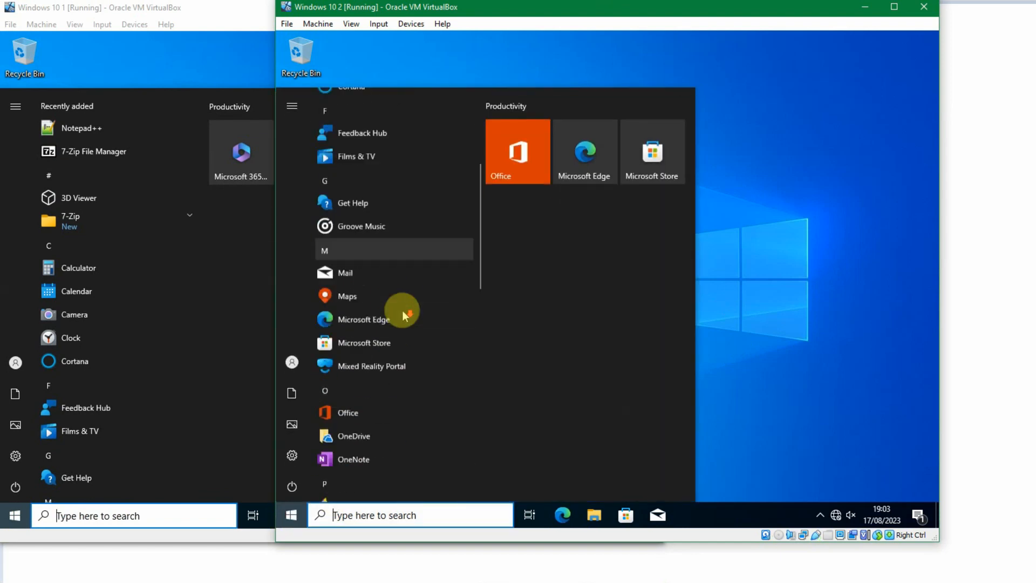
scroll(404, 314, up, 10)
click(418, 204)
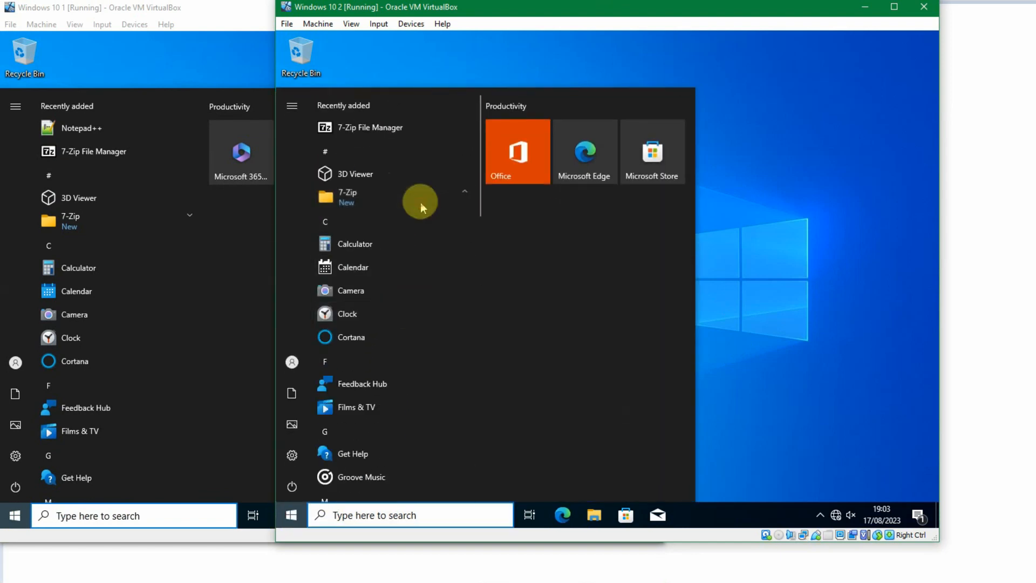
click(735, 324)
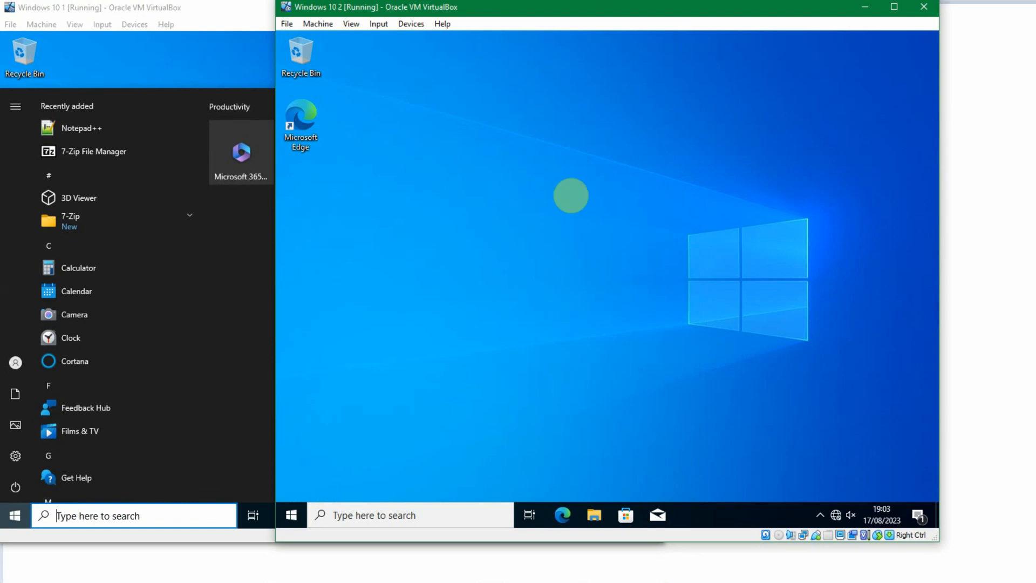
click(254, 65)
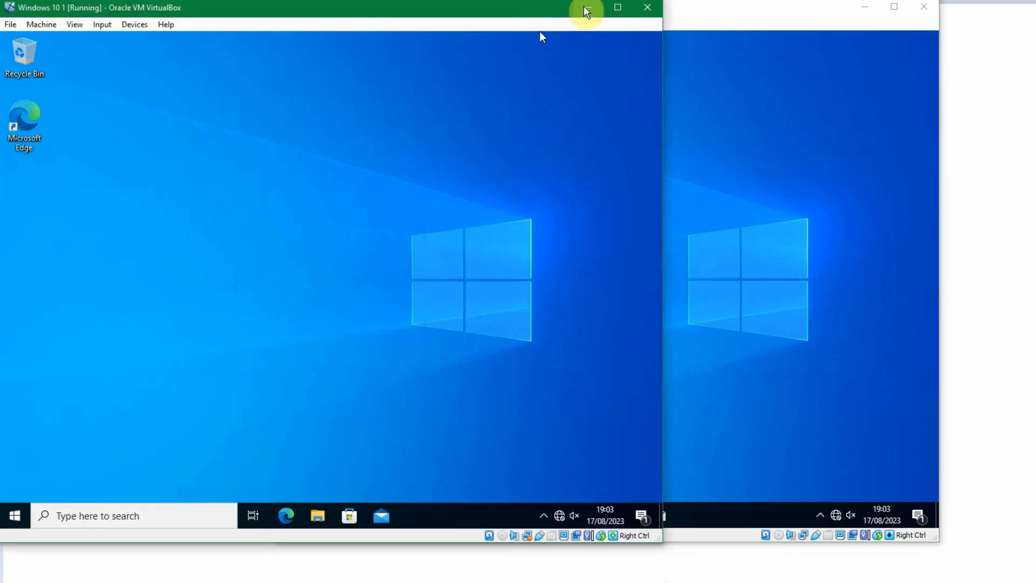
click(772, 32)
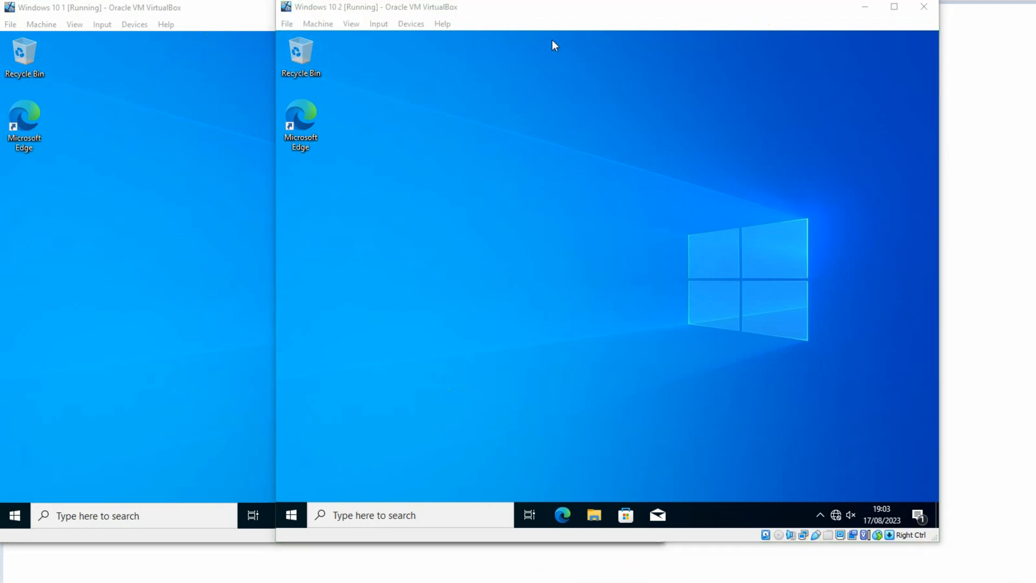
click(565, 20)
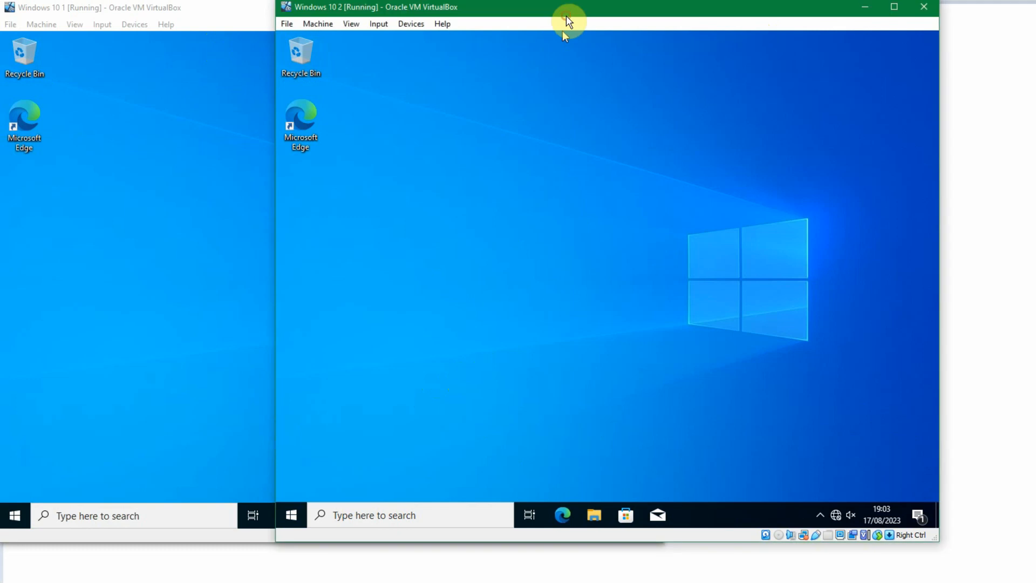
click(210, 12)
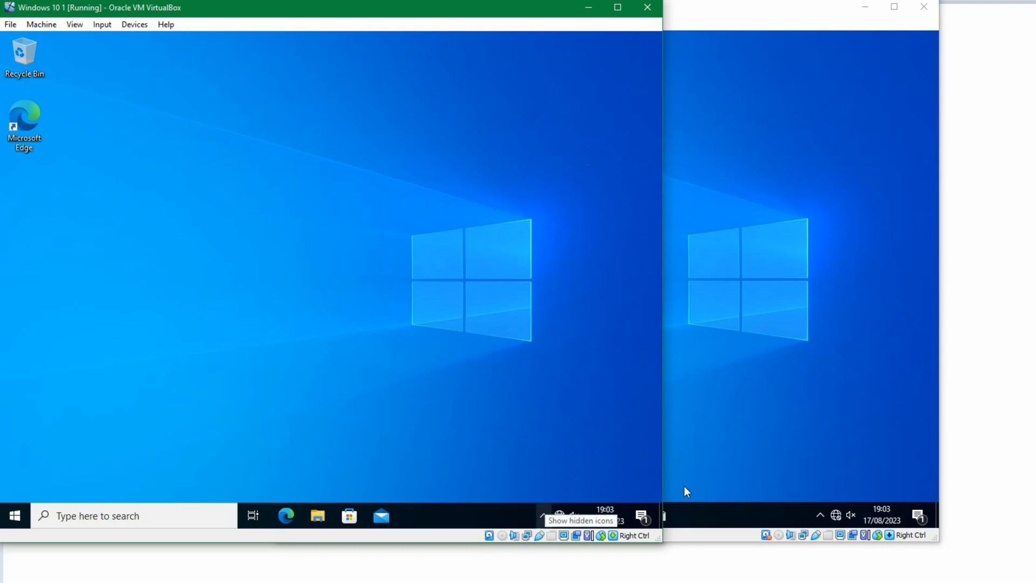
click(324, 581)
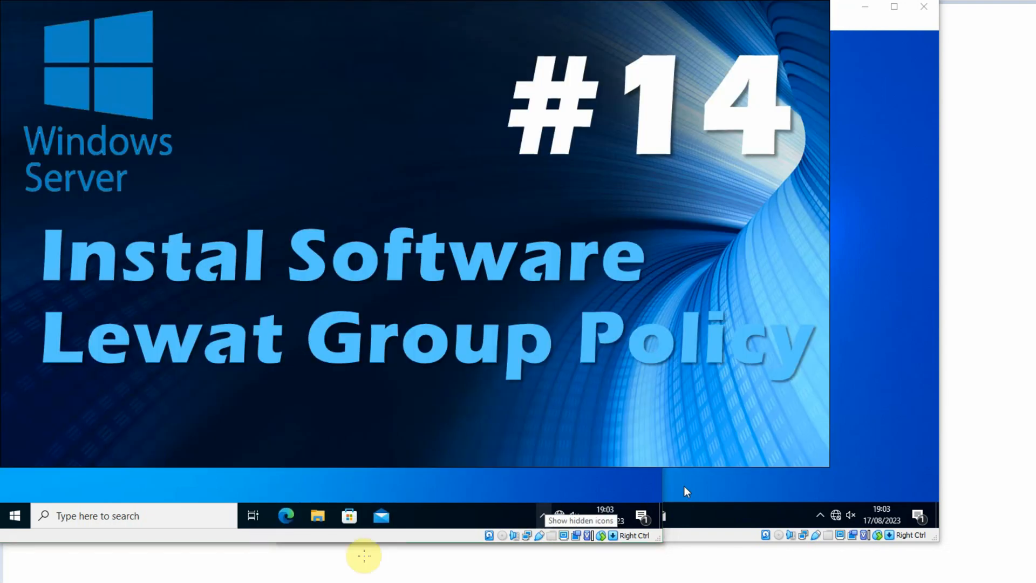